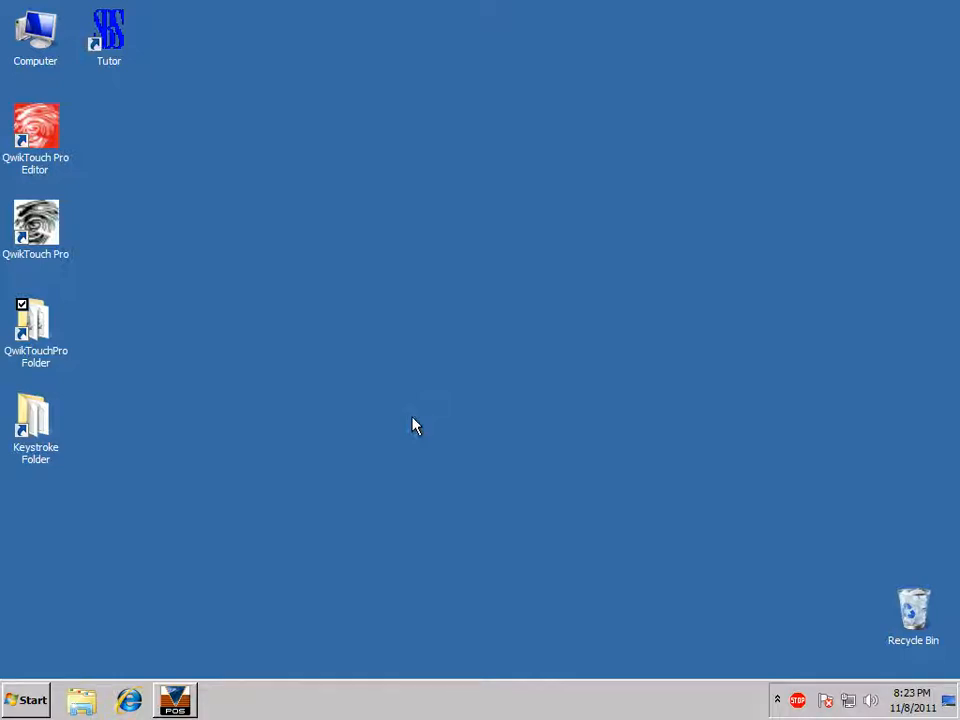
Step: Switch to Keystroke Advanced POS, review the transaction Dataport parameters with their export checkpoints and file names, and minimize the program
{"action": "left_click", "coordinate": [176, 700]}
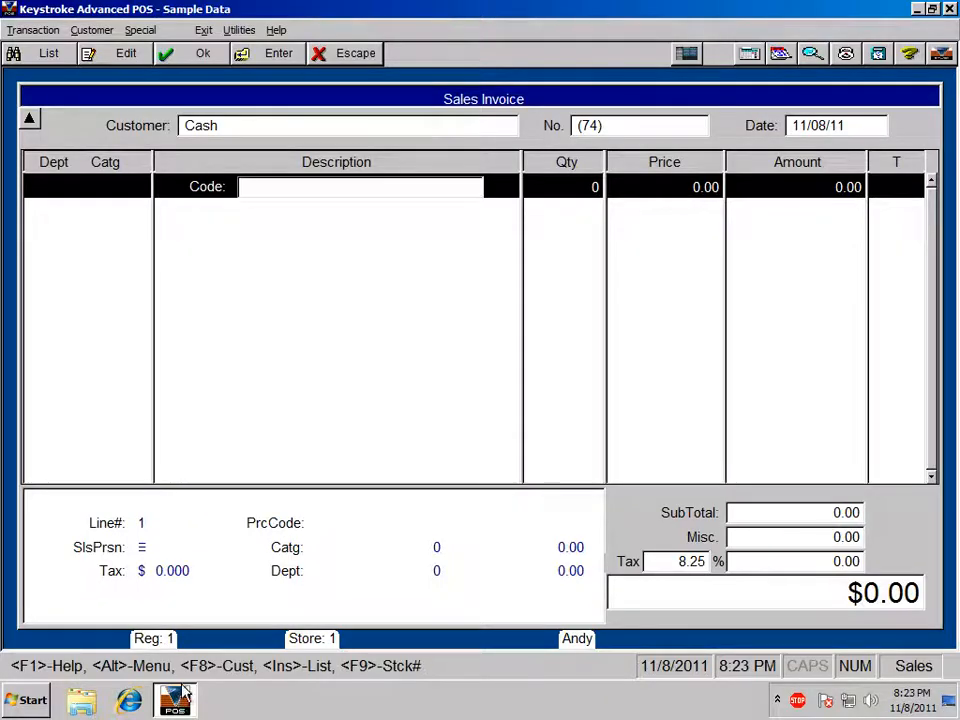
{"action": "left_click", "coordinate": [20, 32]}
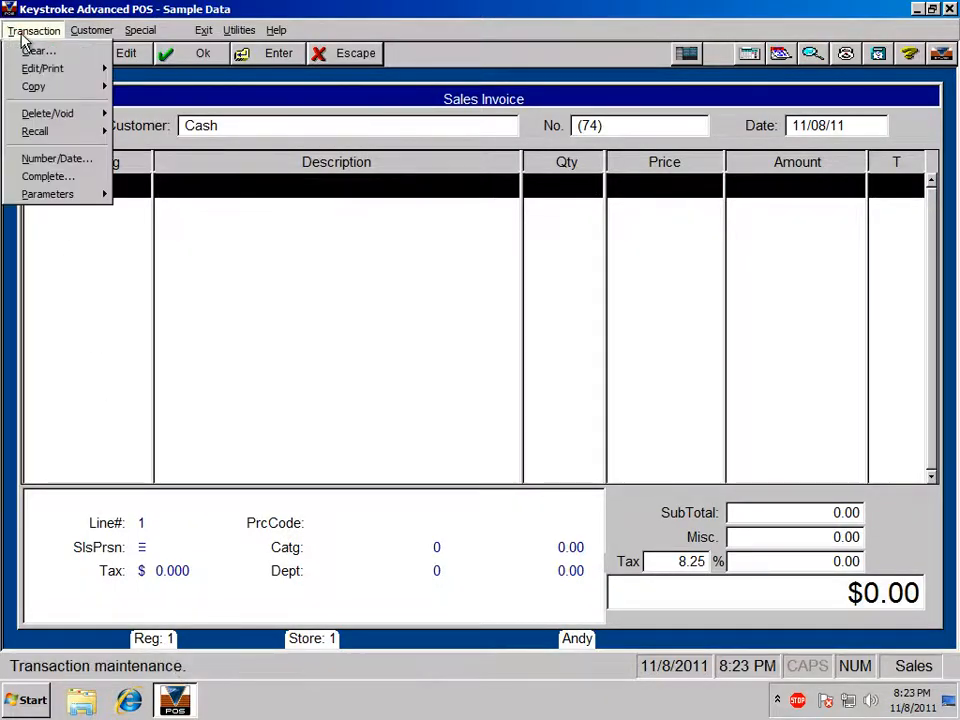
{"action": "mouse_move", "coordinate": [40, 196]}
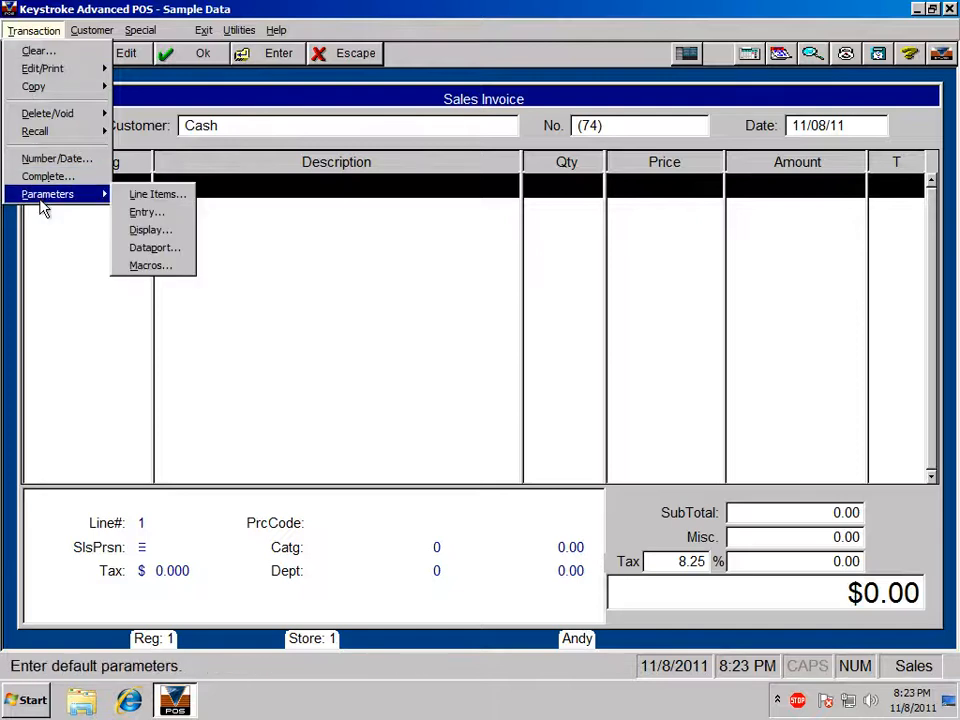
{"action": "left_click", "coordinate": [145, 248]}
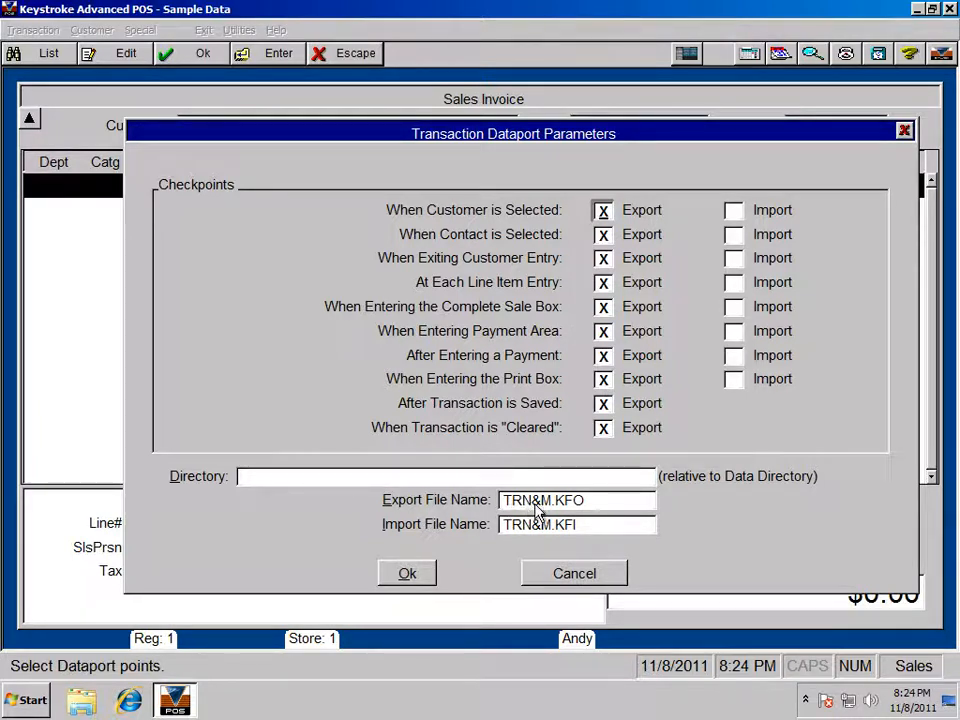
{"action": "left_click", "coordinate": [406, 574]}
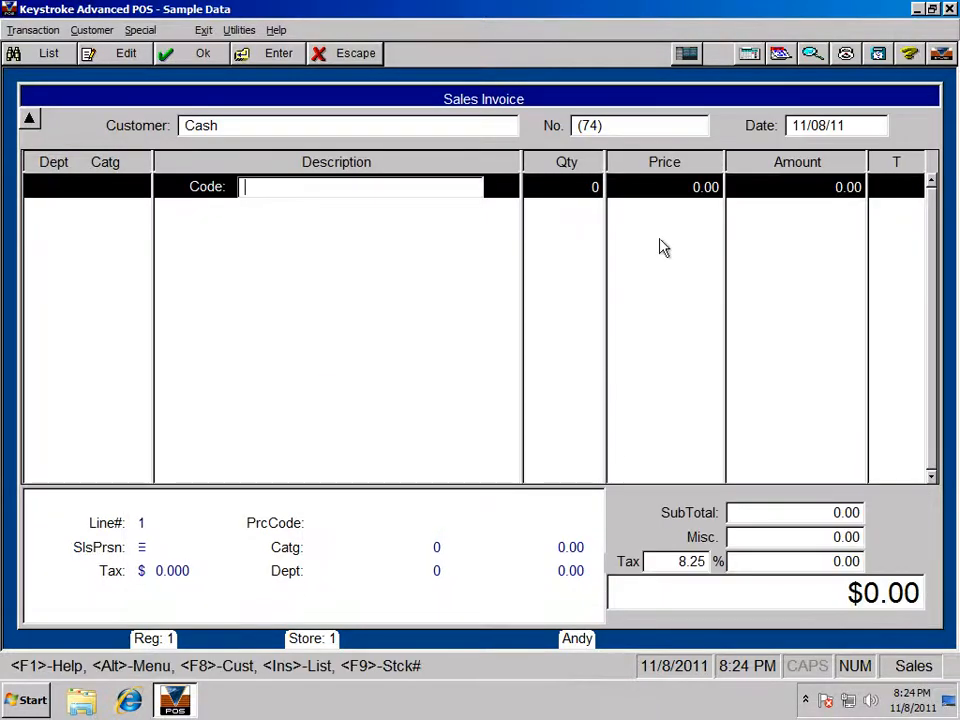
{"action": "left_click", "coordinate": [919, 10]}
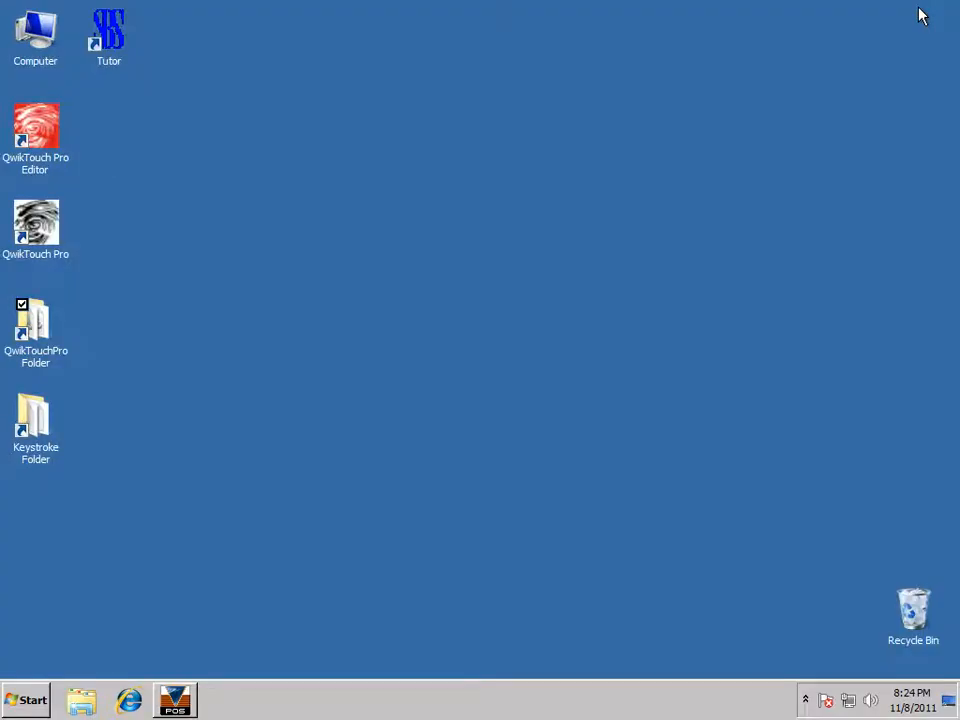
Step: Launch QwikTouchPro Editor and create a primary full-screen template of 10 columns by 7 rows on monitor 1
{"action": "double_click", "coordinate": [40, 135]}
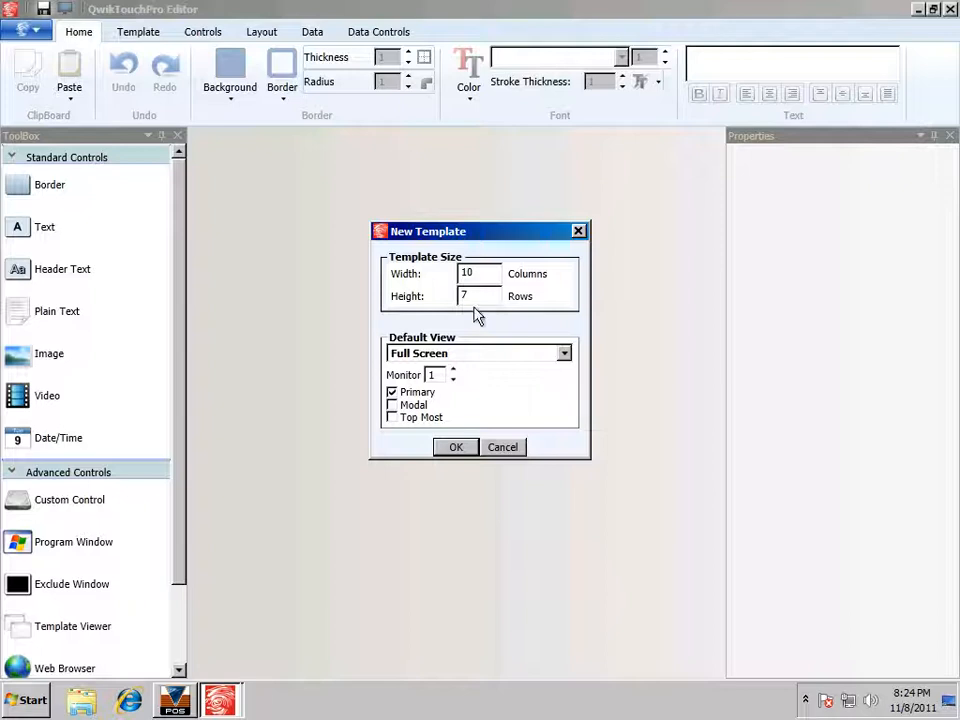
{"action": "left_click", "coordinate": [453, 371]}
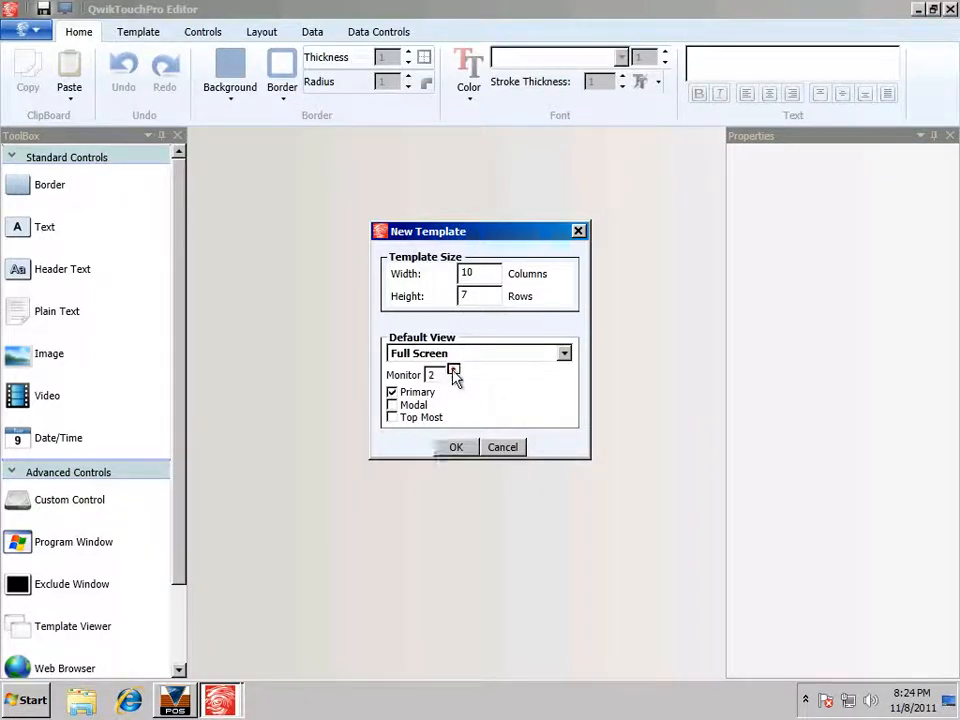
{"action": "left_click", "coordinate": [454, 380]}
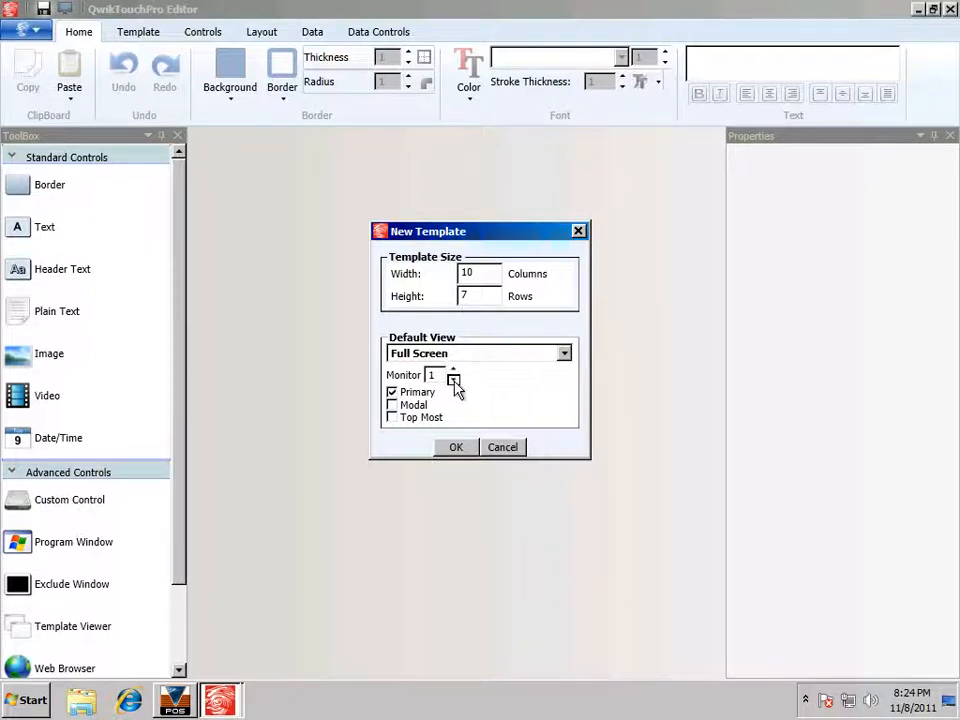
{"action": "left_click", "coordinate": [455, 448]}
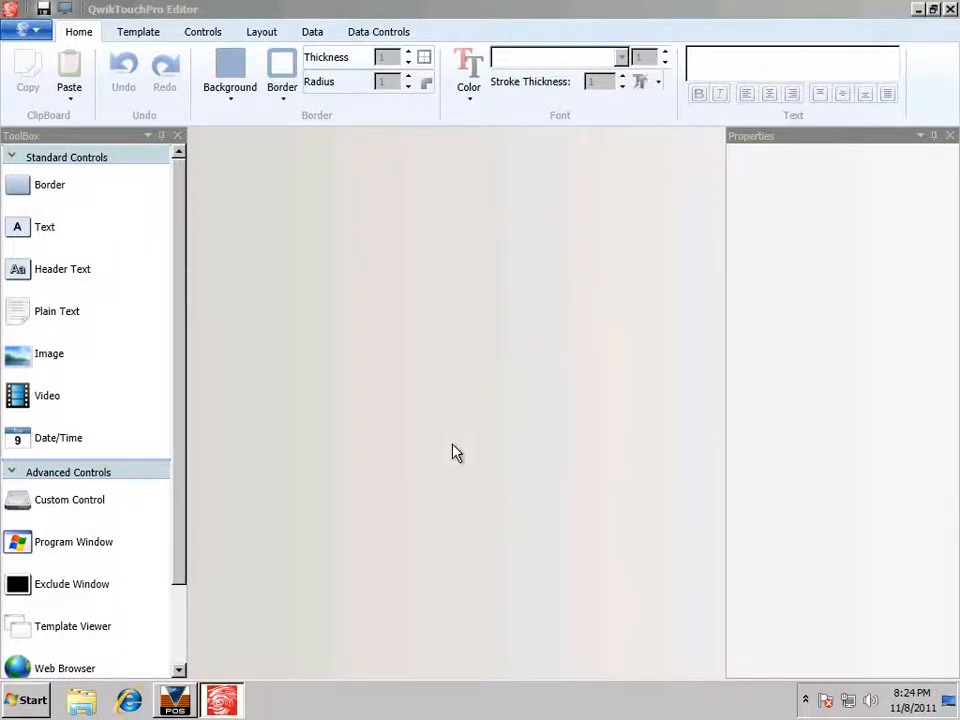
Step: Save the new template as CustomerDisplay in the Templates folder
{"action": "left_click", "coordinate": [20, 29]}
{"action": "left_click", "coordinate": [55, 190]}
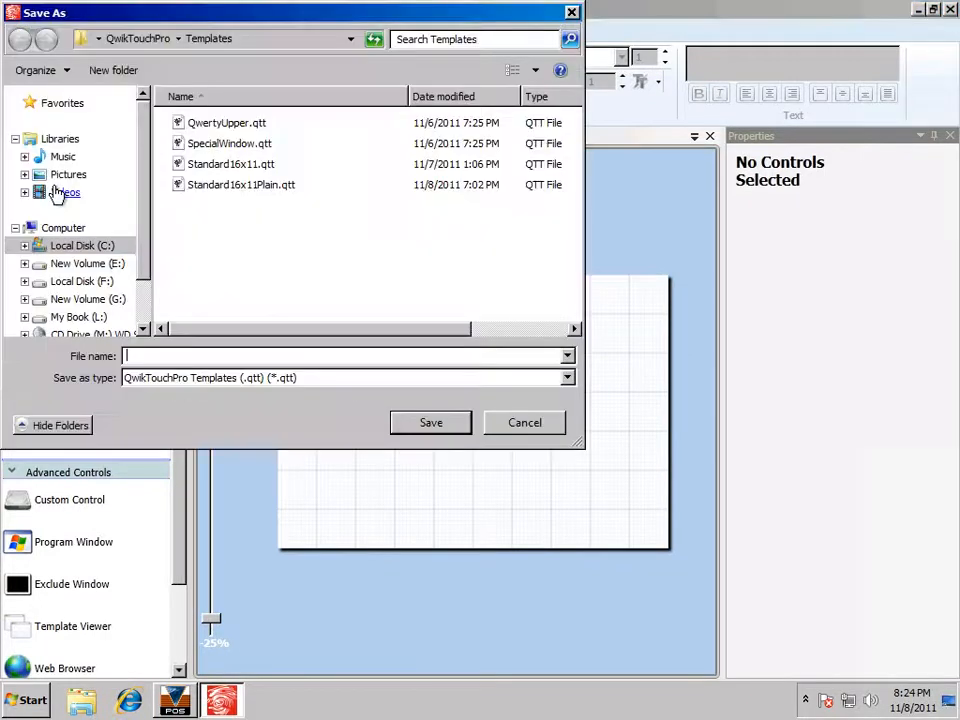
{"action": "type", "text": "CustomerDisplay"}
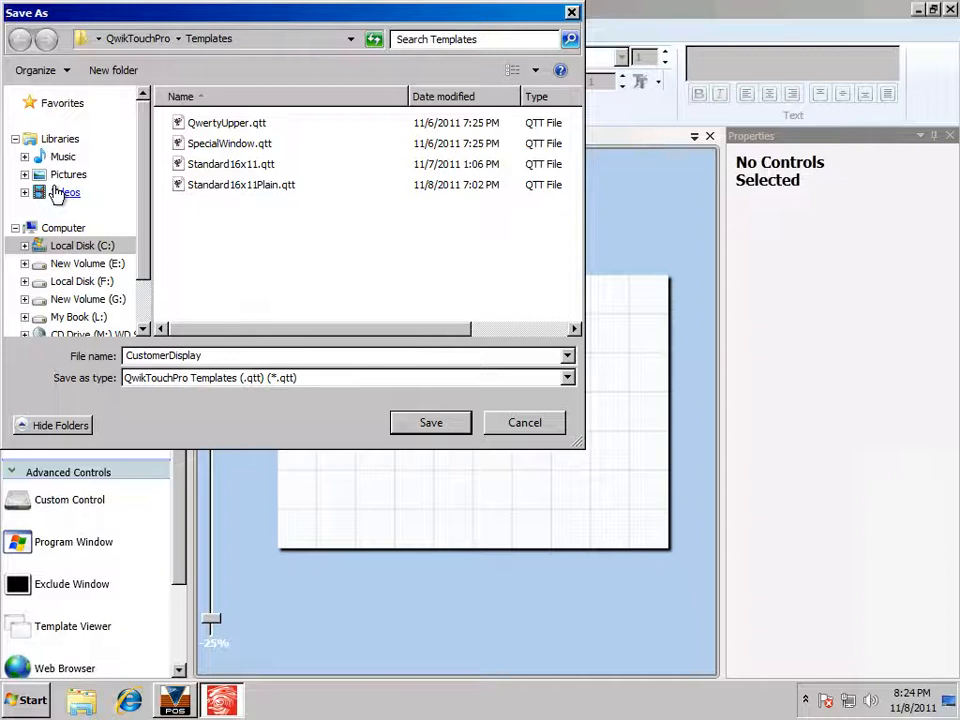
{"action": "key", "text": "Return"}
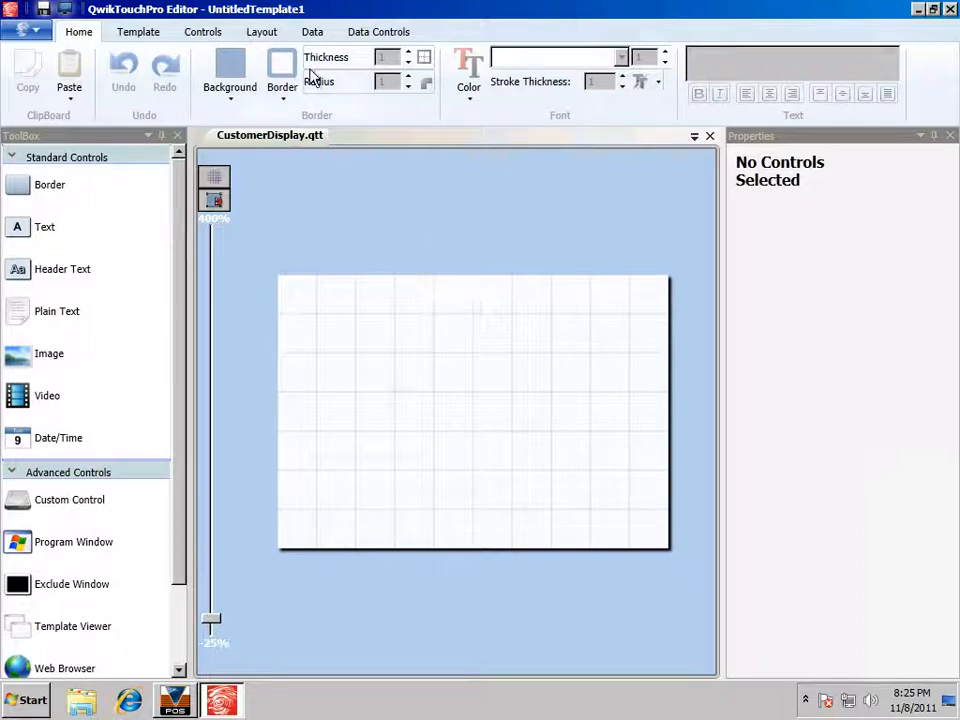
Step: Start a new data source of type Keystroke Data Port (KFO), keeping polling every second
{"action": "left_click", "coordinate": [316, 32]}
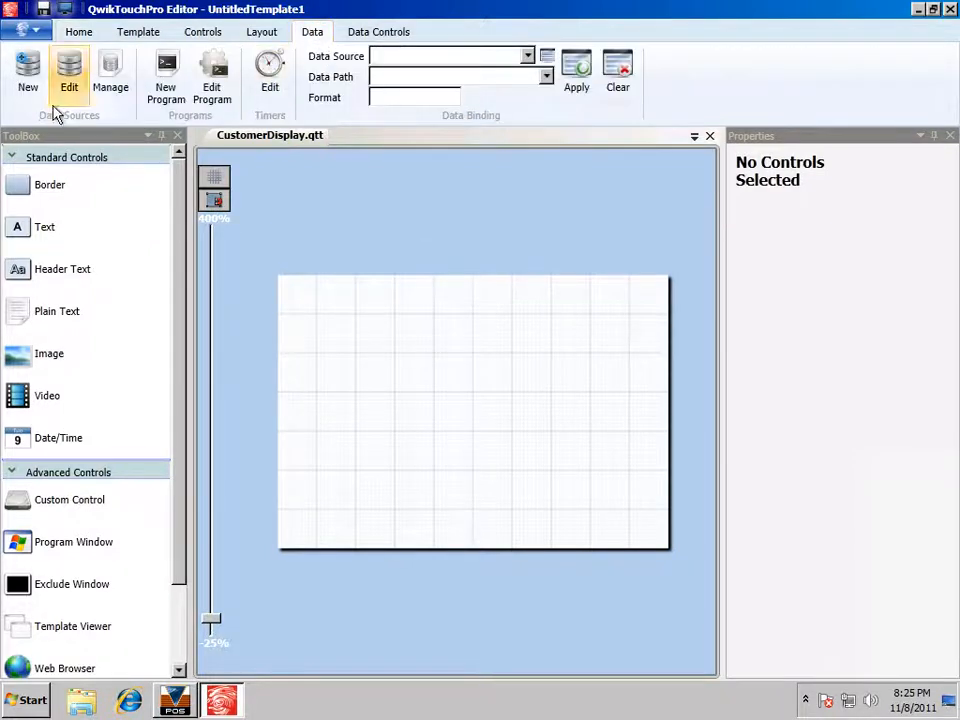
{"action": "left_click", "coordinate": [28, 75]}
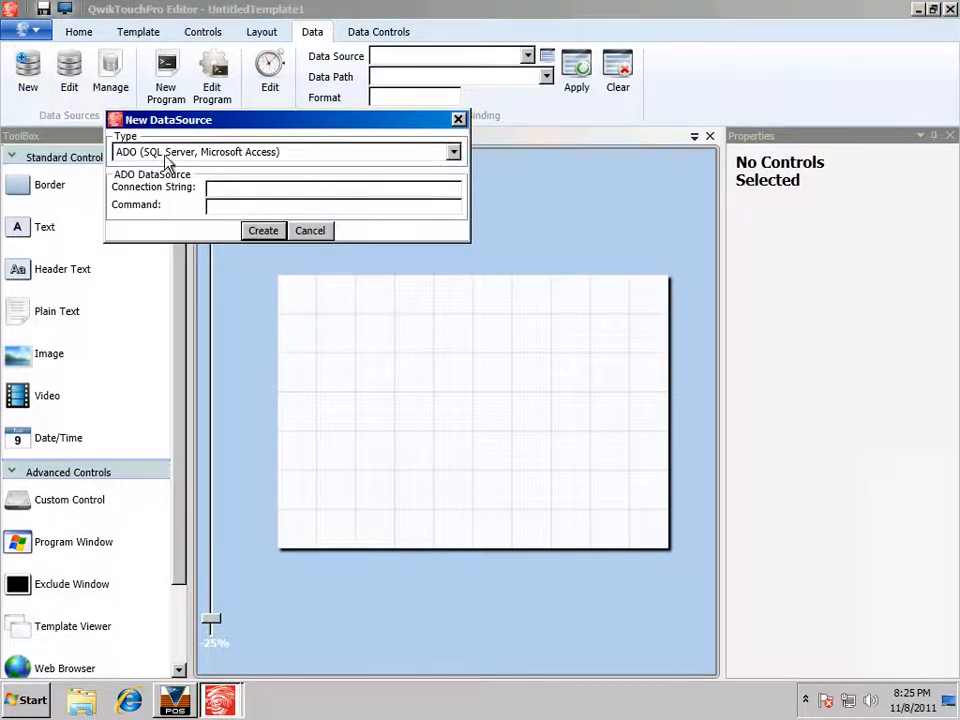
{"action": "left_click", "coordinate": [163, 156]}
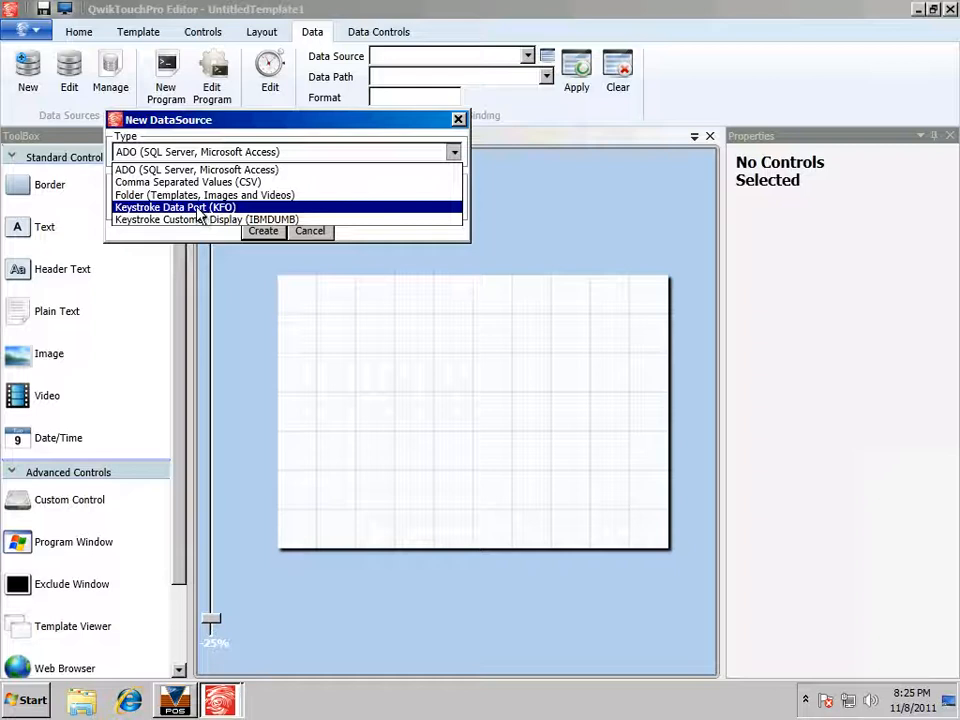
{"action": "left_click", "coordinate": [198, 211]}
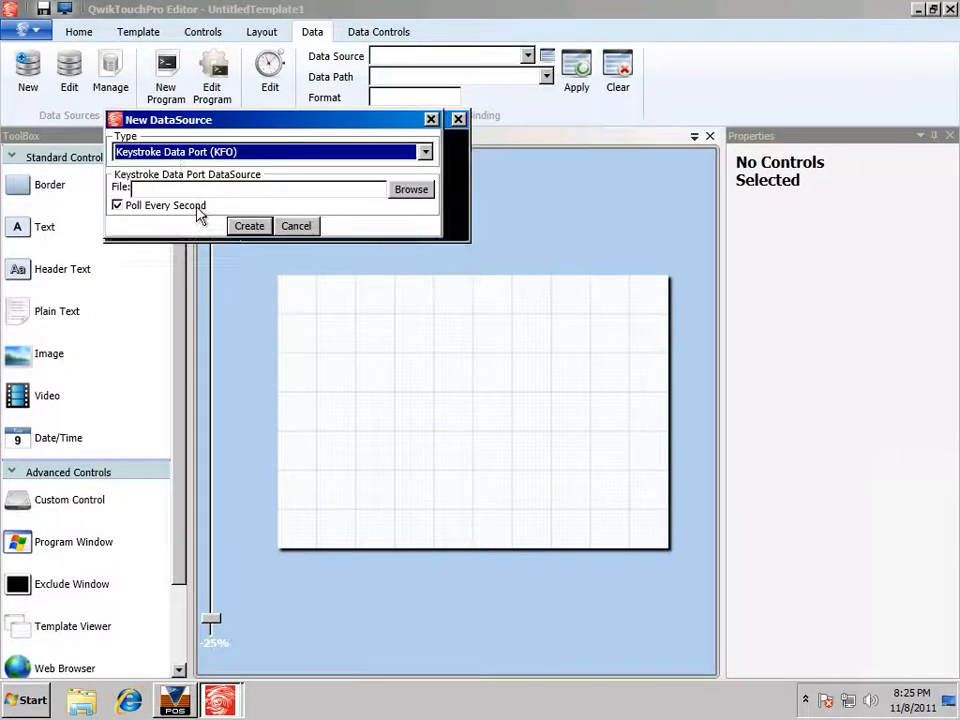
{"action": "left_click", "coordinate": [134, 189]}
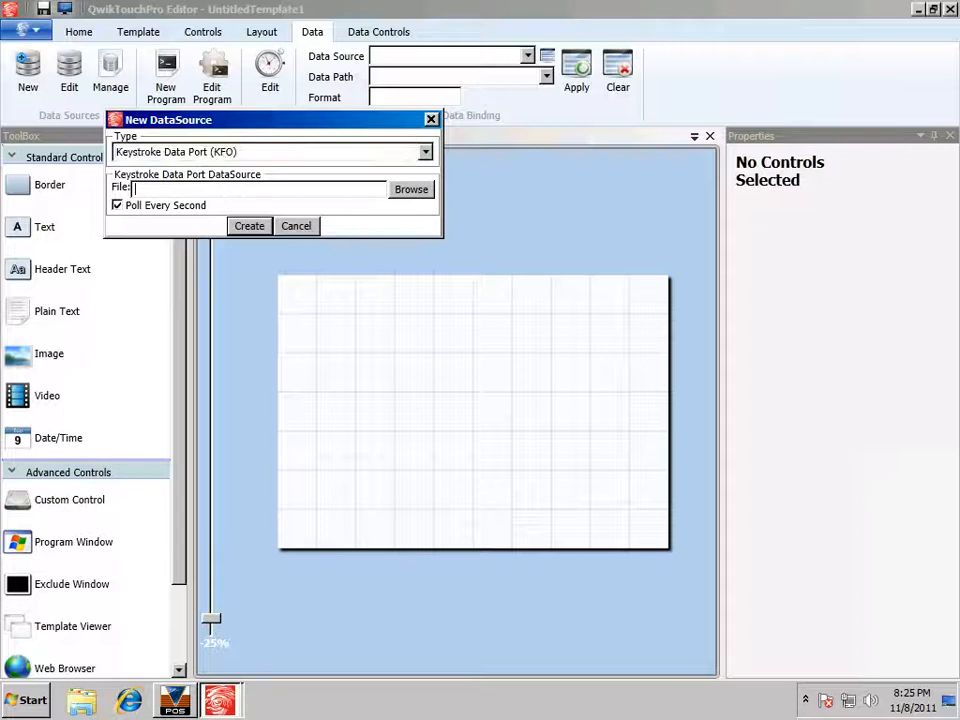
Step: Choose C:\Keystrok\Tutor\TRN1.KFO as the file for the Keystroke Data Port data source
{"action": "left_click", "coordinate": [416, 192]}
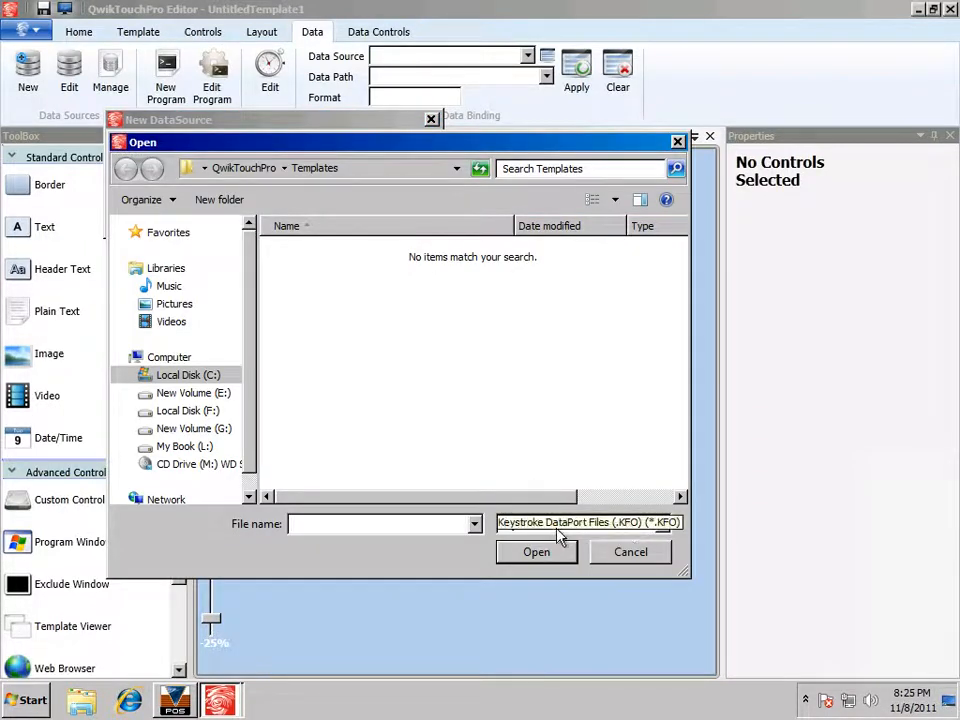
{"action": "type", "text": "c:\\Keystrok"}
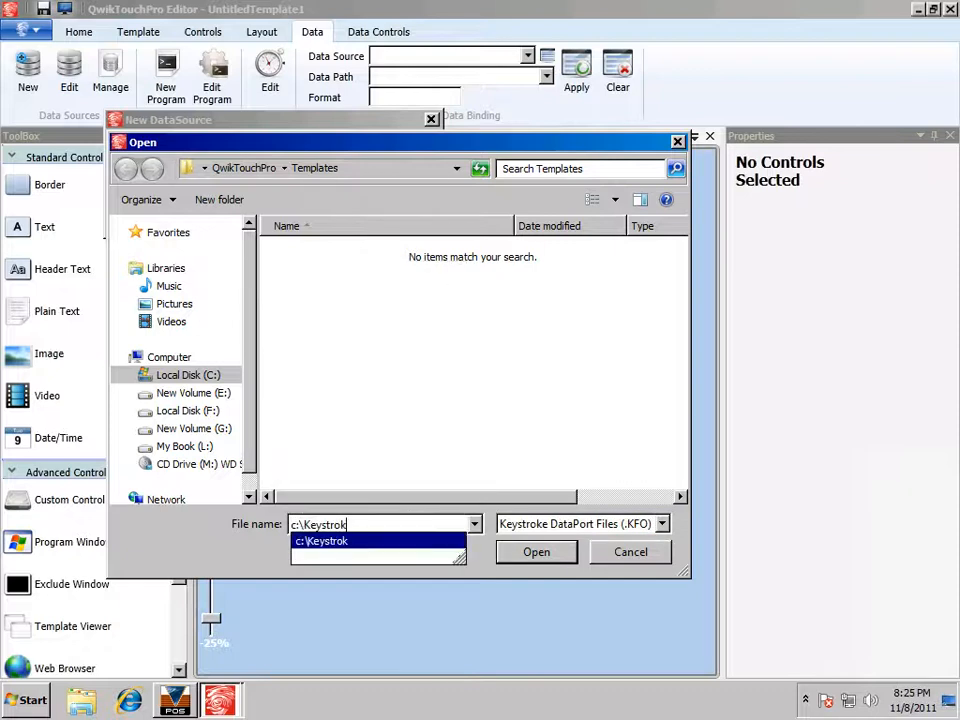
{"action": "key", "text": "Return"}
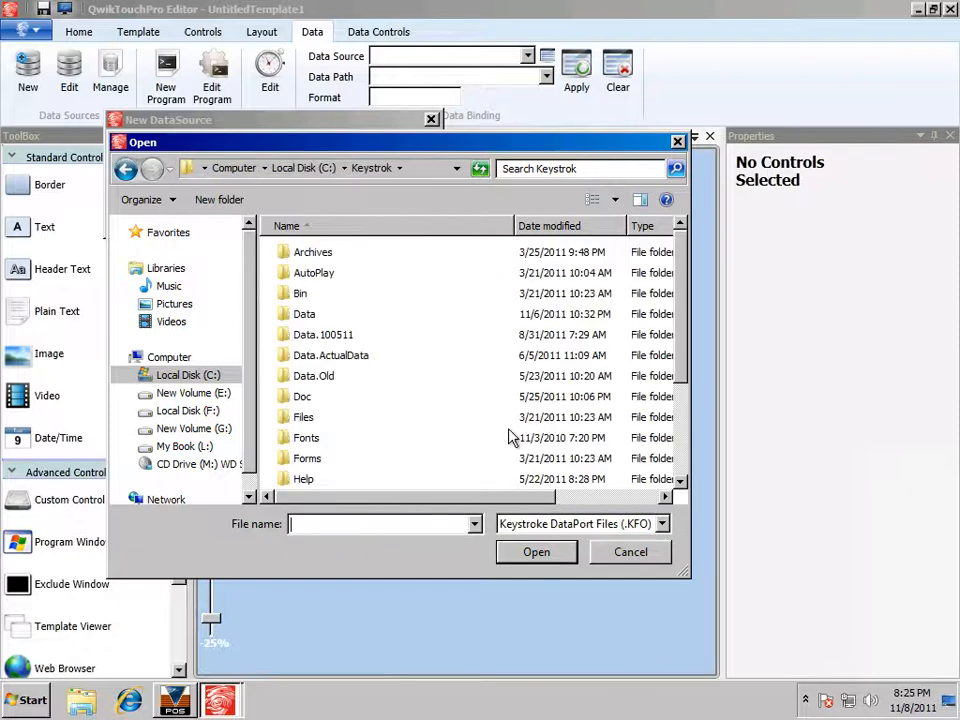
{"action": "left_click_drag", "start_coordinate": [681, 334], "coordinate": [683, 433]}
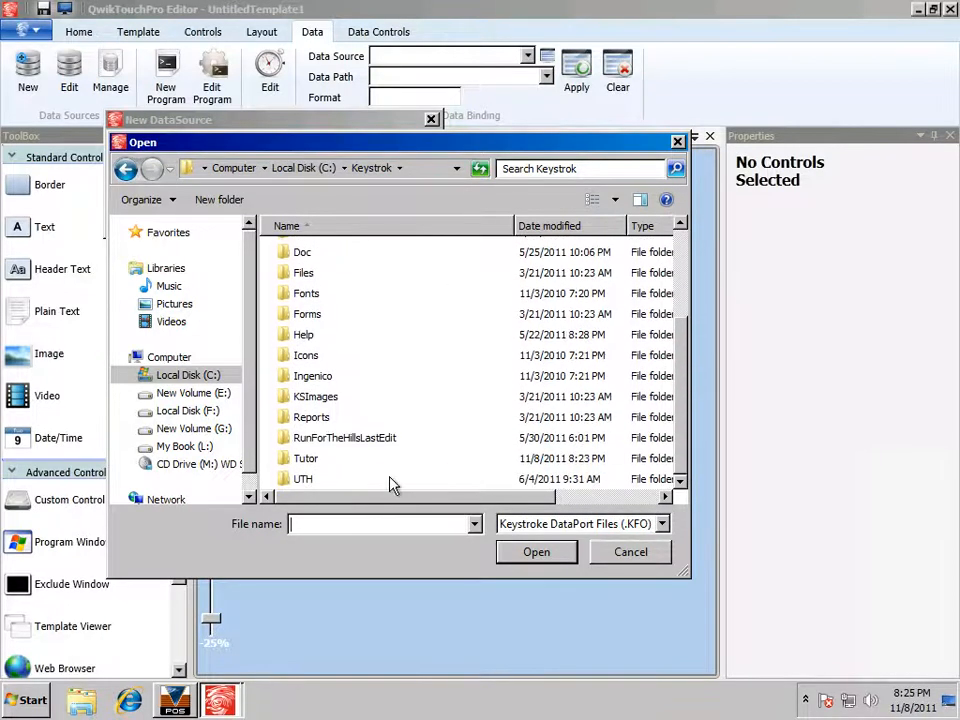
{"action": "double_click", "coordinate": [303, 458]}
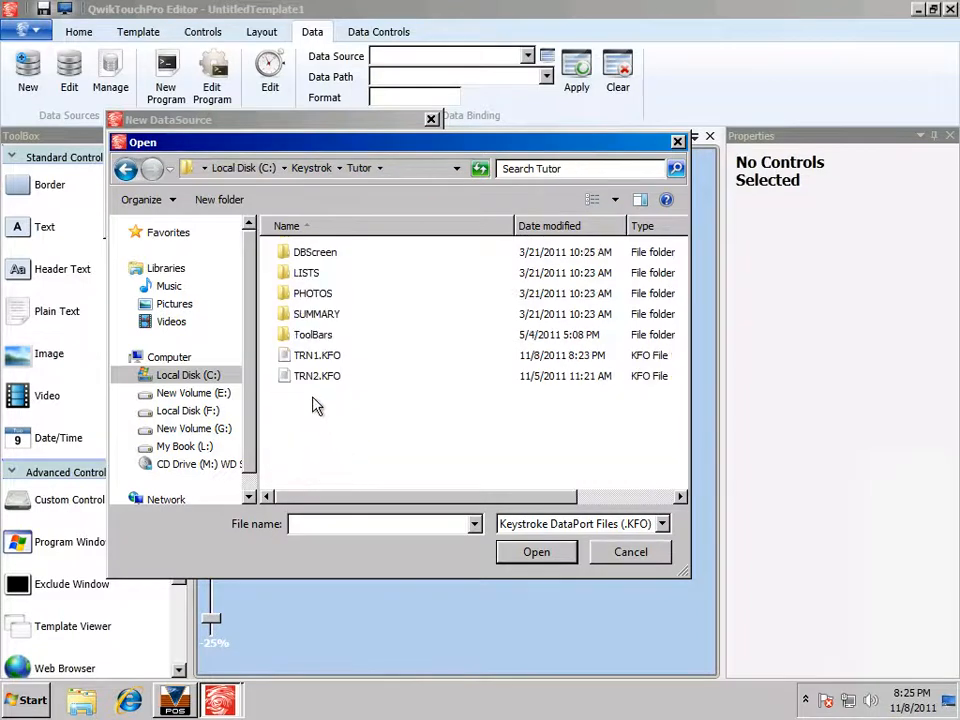
{"action": "left_click", "coordinate": [305, 361]}
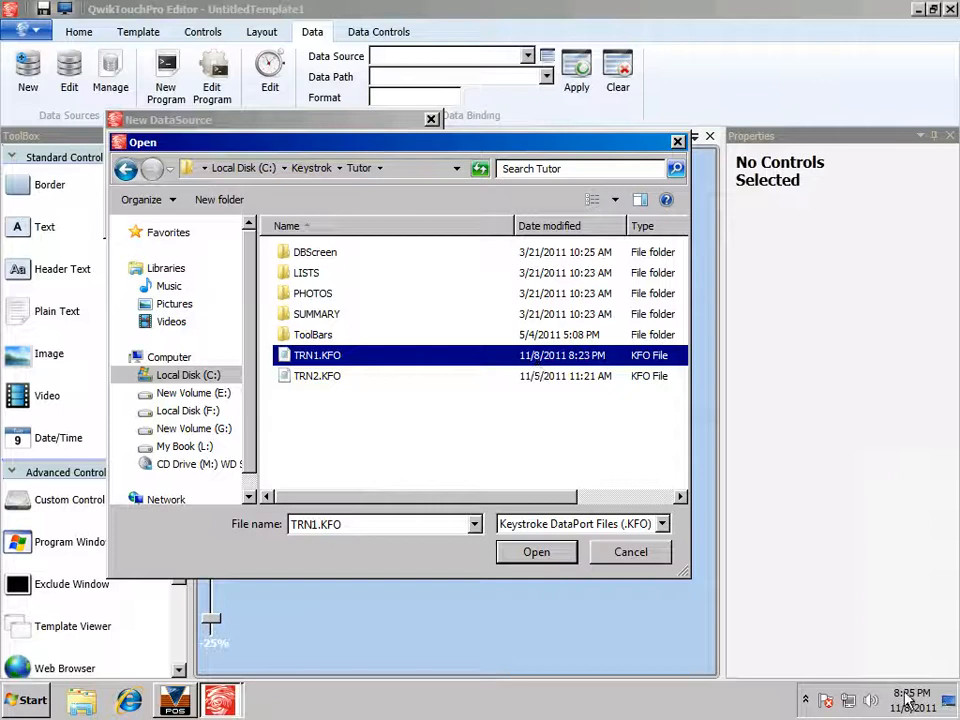
{"action": "left_click", "coordinate": [537, 552]}
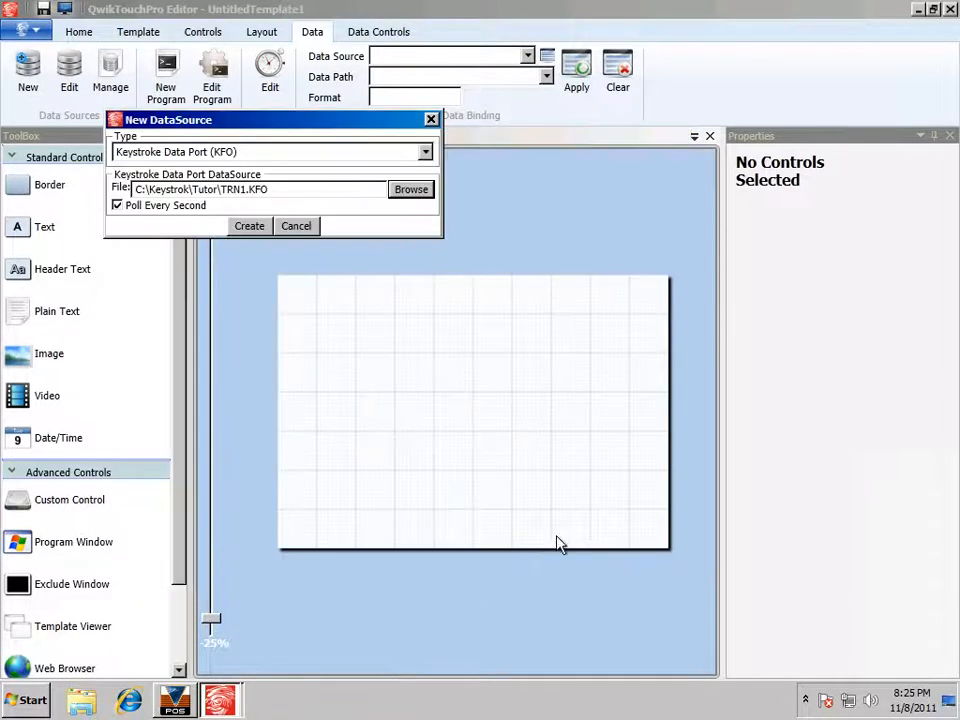
Step: Create the data source, save it as KSDataport, and decline adding it to the active template
{"action": "left_click", "coordinate": [250, 226]}
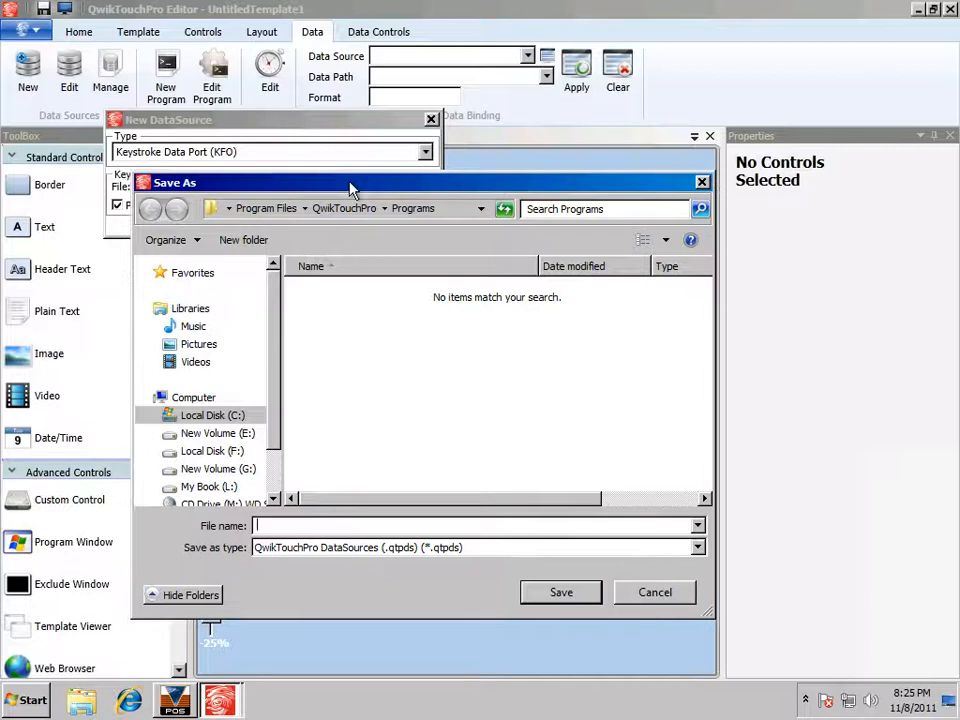
{"action": "type", "text": "KSDatap"}
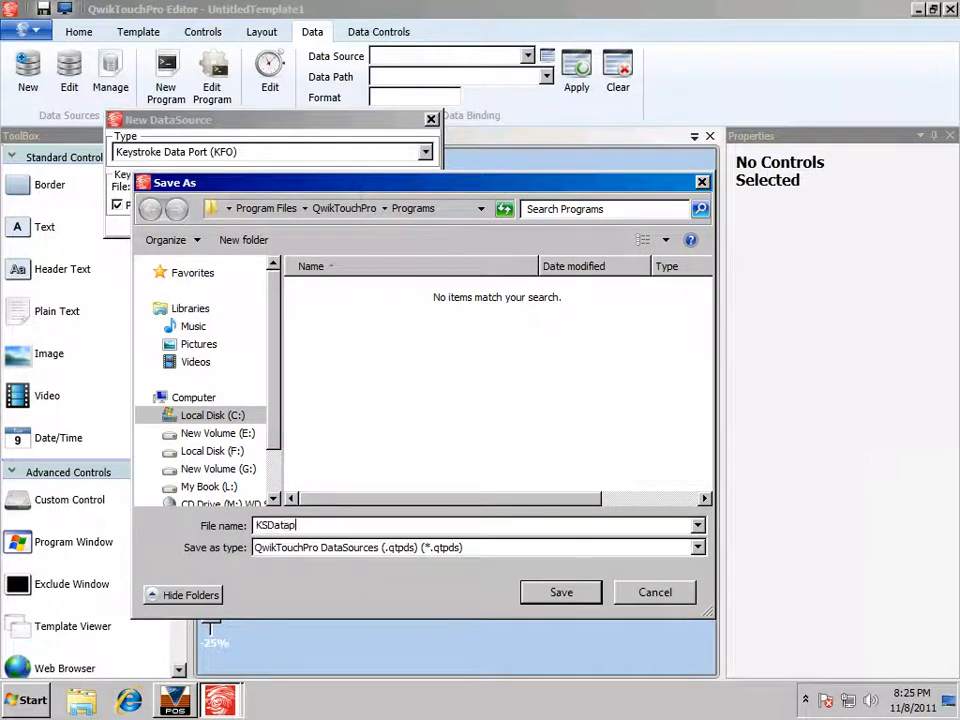
{"action": "type", "text": "ort"}
{"action": "left_click", "coordinate": [561, 593]}
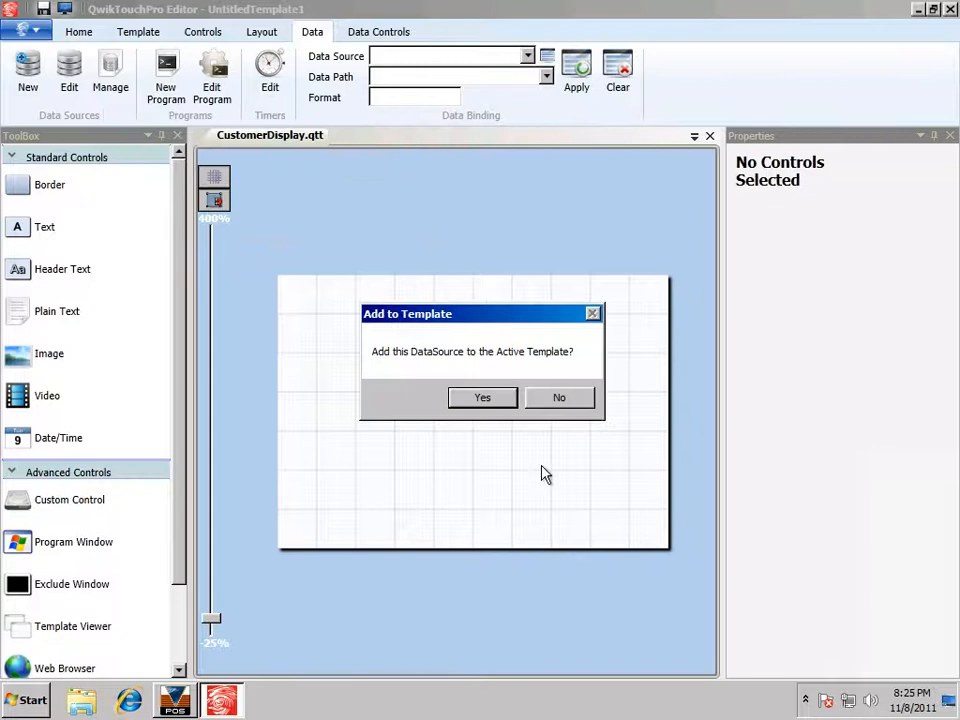
{"action": "left_click", "coordinate": [555, 398]}
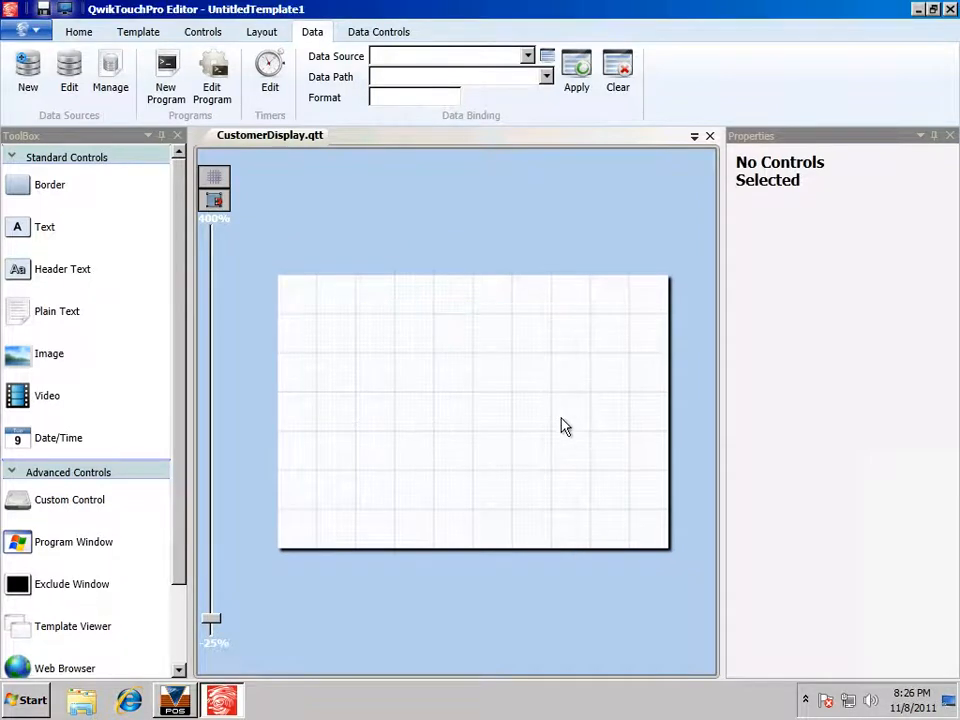
Step: Place a Border control about 600 wide by 700 high over the right six columns of the template
{"action": "left_click_drag", "start_coordinate": [218, 625], "coordinate": [214, 620]}
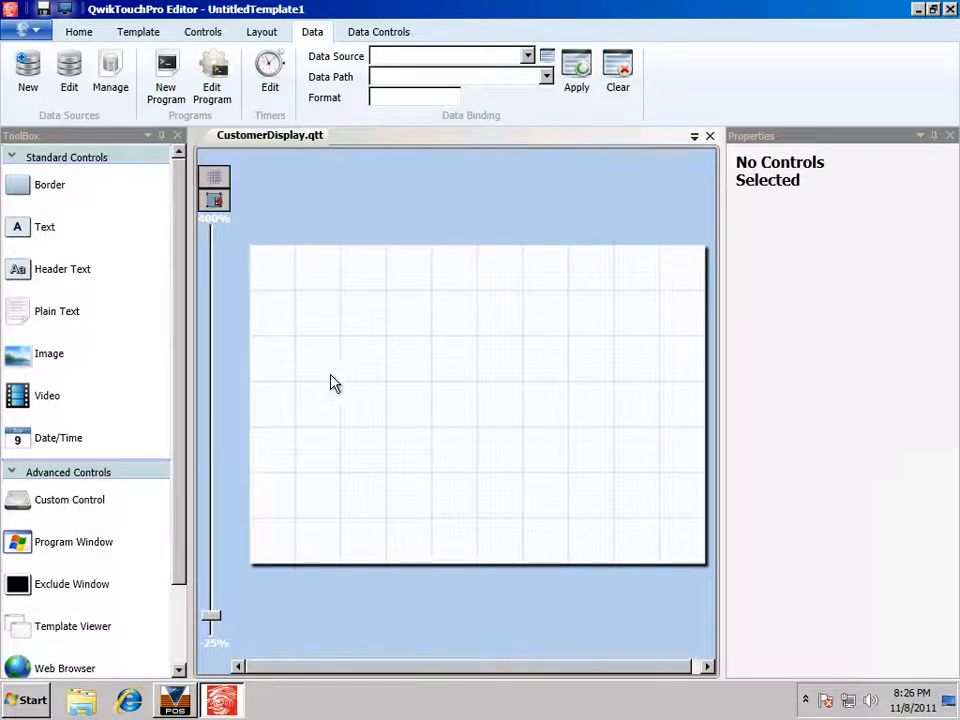
{"action": "left_click", "coordinate": [52, 190]}
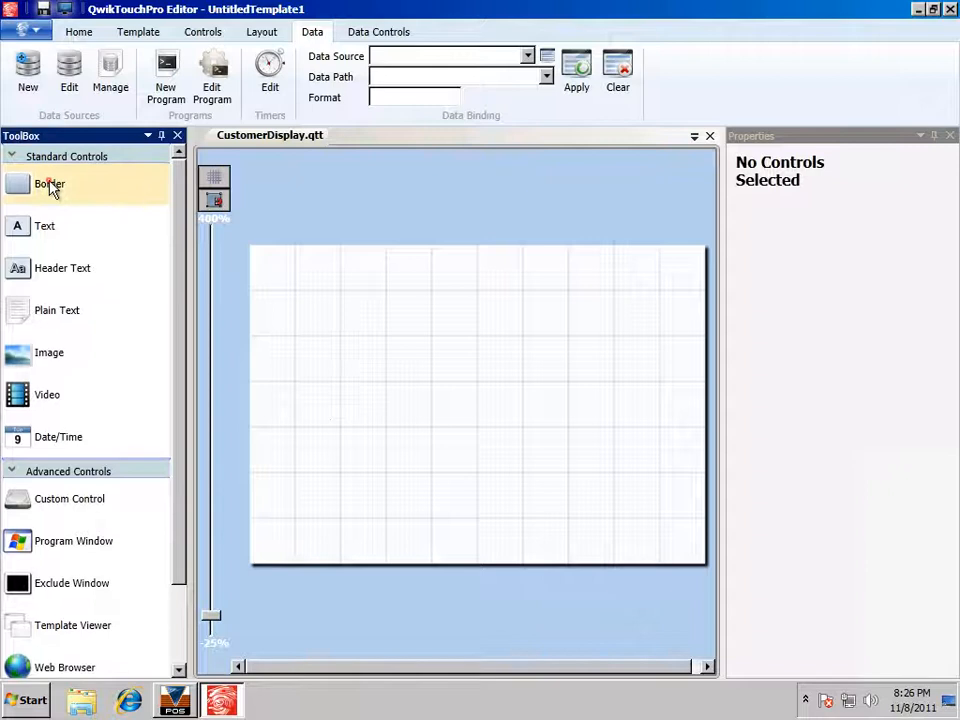
{"action": "left_click_drag", "start_coordinate": [52, 190], "coordinate": [711, 572]}
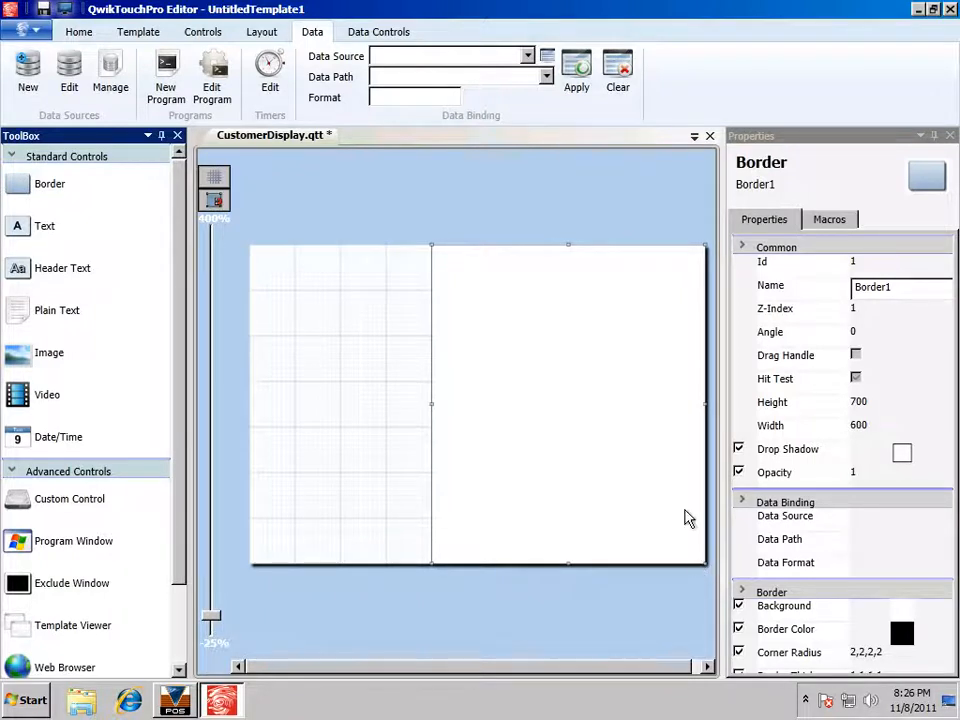
Step: Check the sales invoice layout in Keystroke Advanced POS, and place a Text control about 580 by 100 across the border's upper edge
{"action": "left_click", "coordinate": [176, 704]}
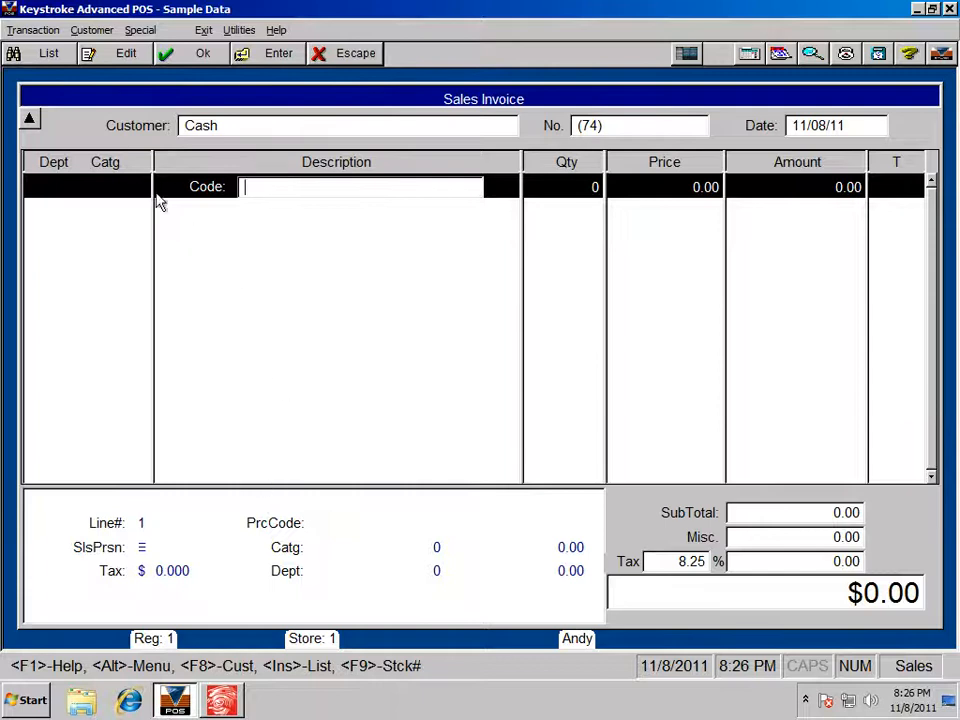
{"action": "left_click", "coordinate": [916, 9]}
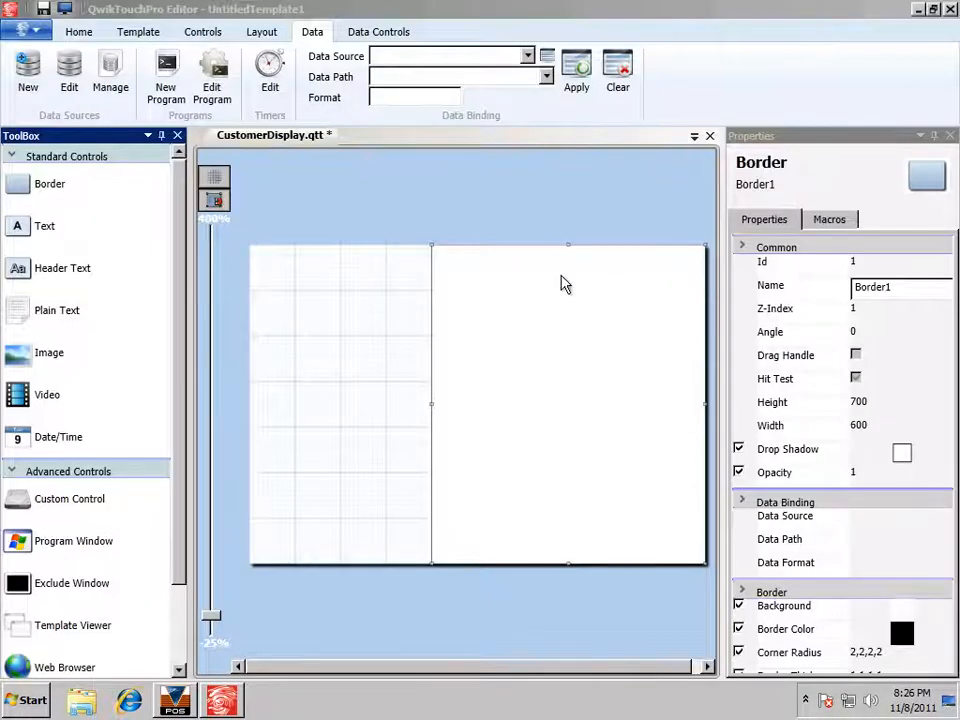
{"action": "left_click_drag", "start_coordinate": [17, 223], "coordinate": [701, 284]}
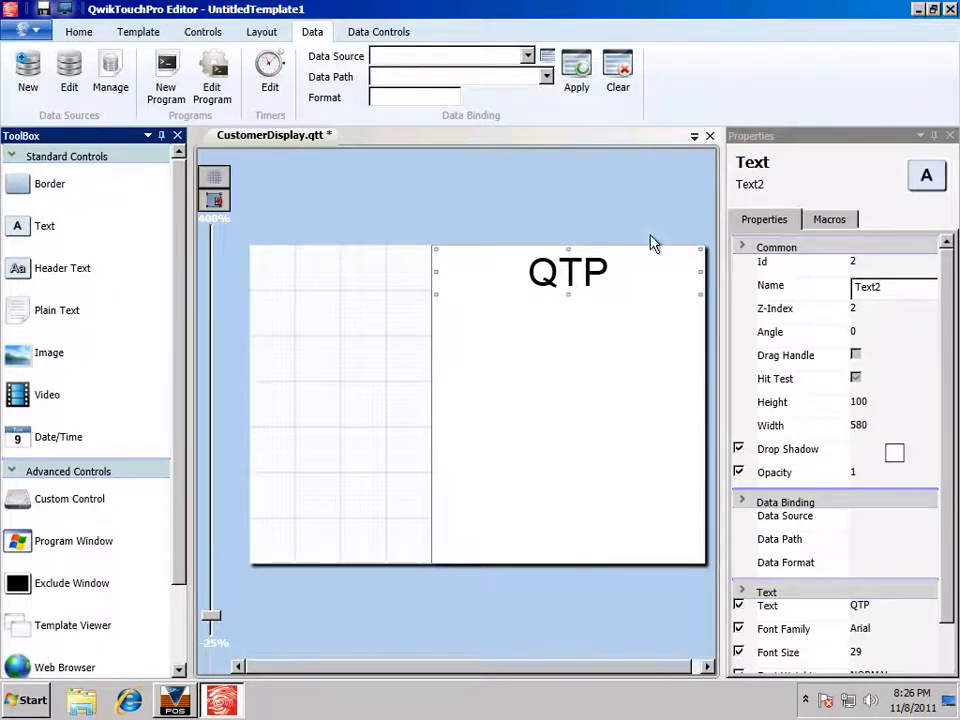
Step: Choose KSDataport.qtpds from the Programs folder as the data source for the Text control
{"action": "left_click", "coordinate": [431, 63]}
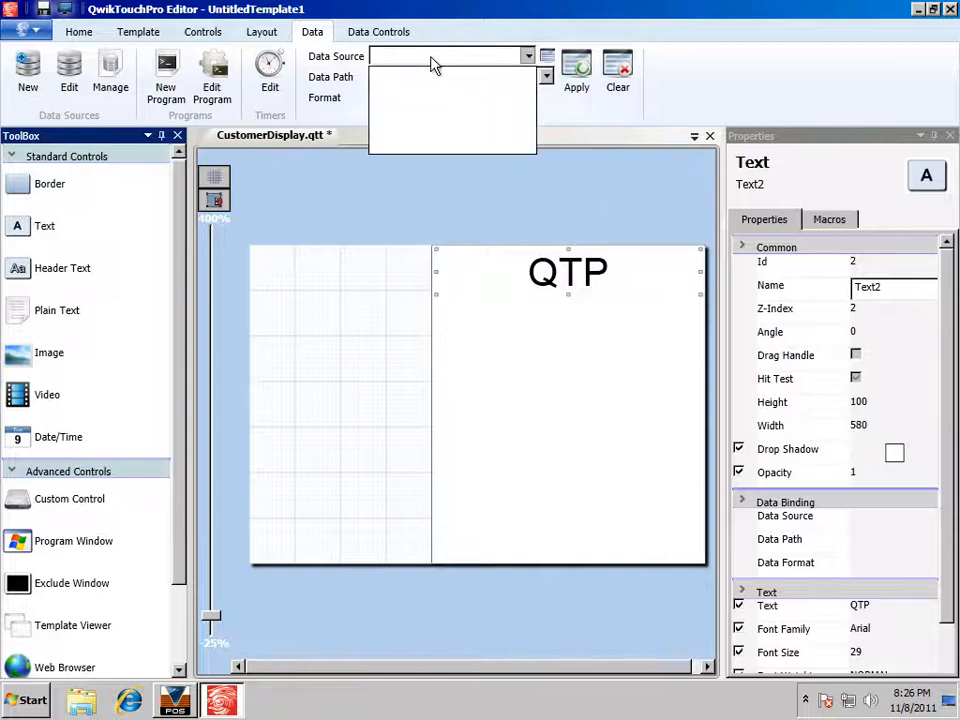
{"action": "left_click", "coordinate": [433, 64]}
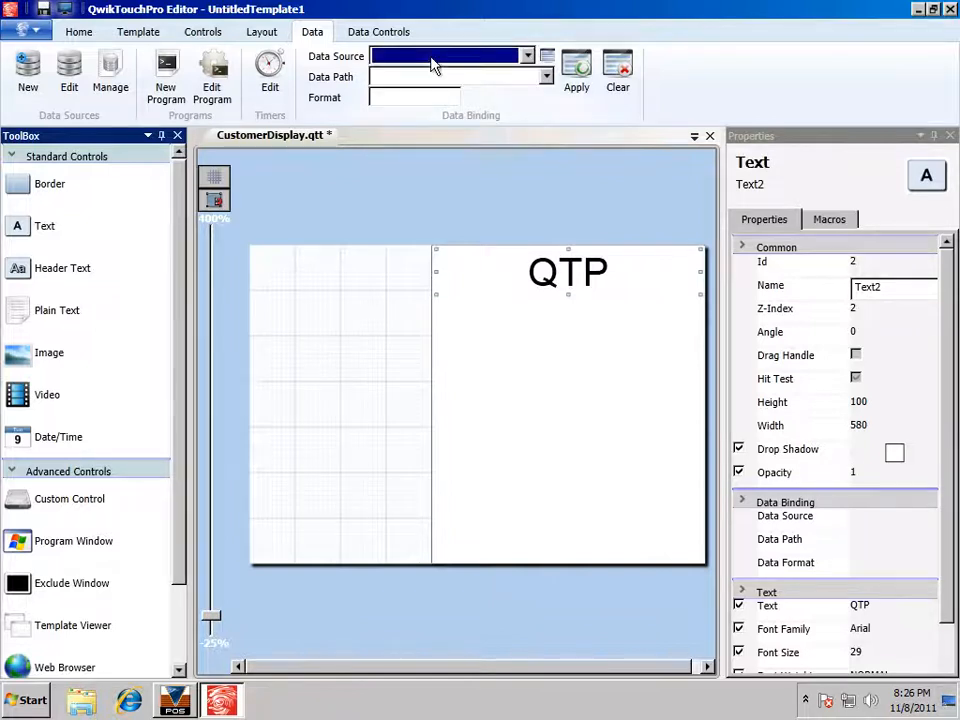
{"action": "left_click", "coordinate": [547, 60]}
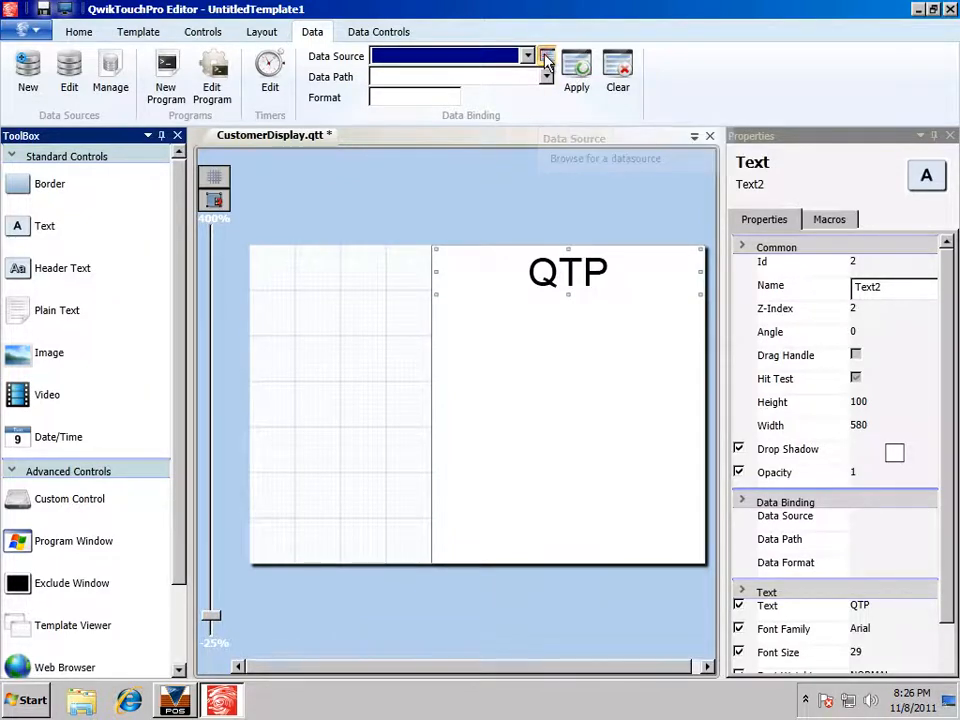
{"action": "left_click", "coordinate": [240, 135]}
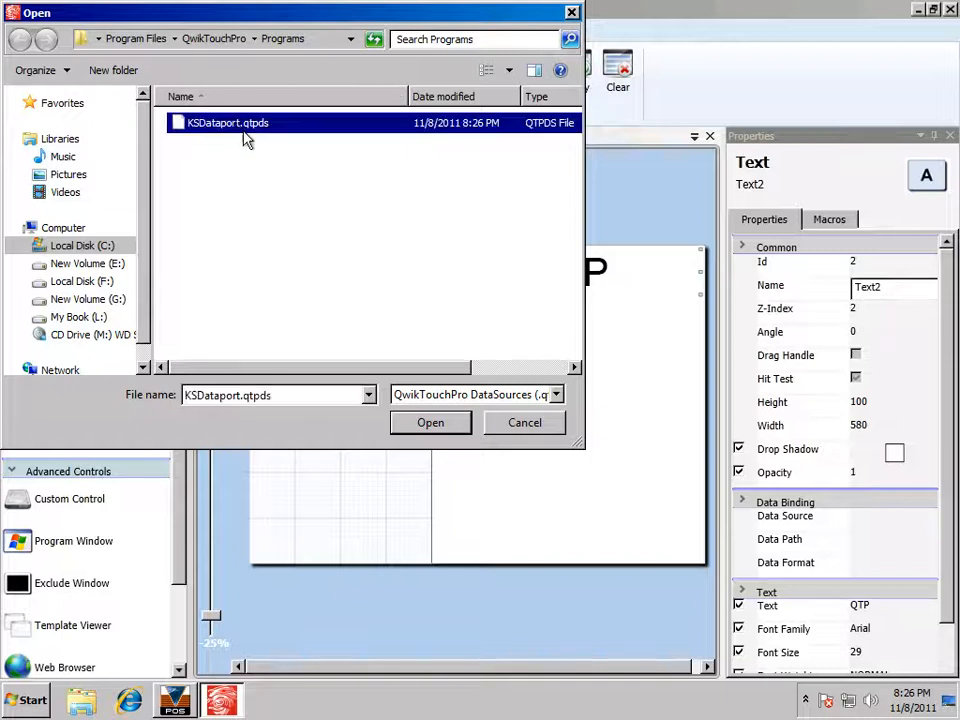
{"action": "left_click", "coordinate": [430, 424]}
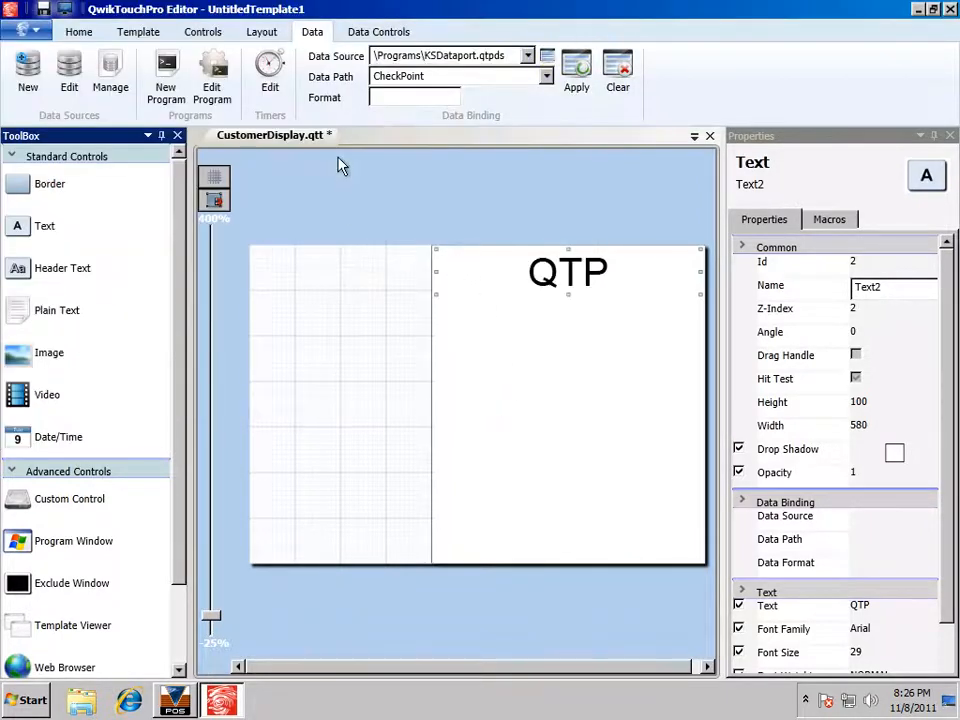
Step: Bind the Text control to the Customer_Business_Name data path and apply the binding
{"action": "left_click", "coordinate": [546, 77]}
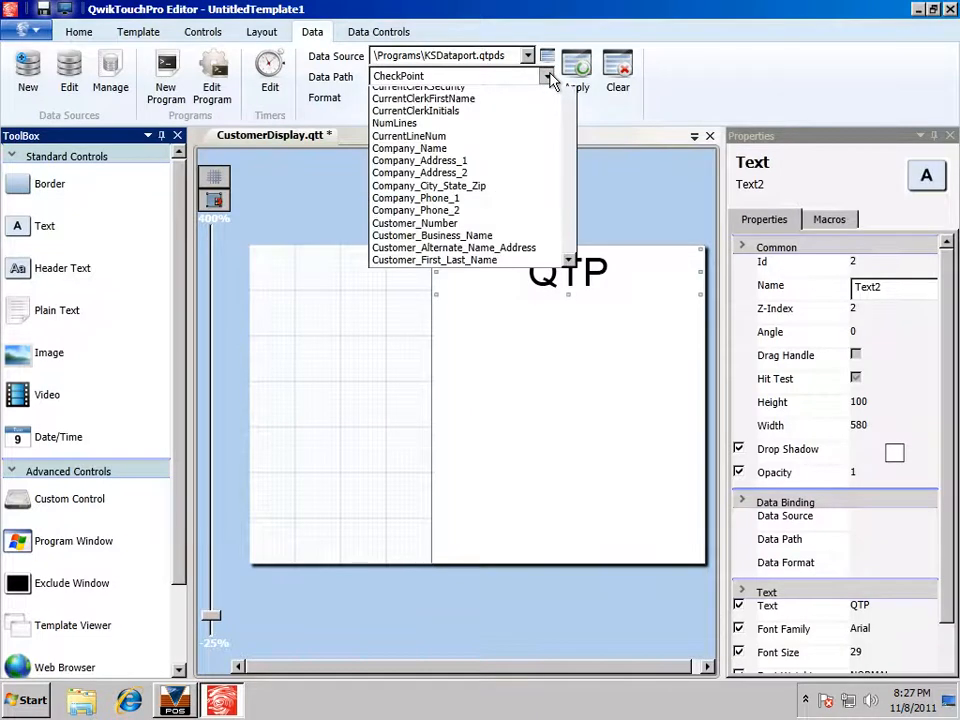
{"action": "mouse_move", "coordinate": [570, 107]}
{"action": "left_mouse_down"}
{"action": "mouse_move", "coordinate": [574, 326]}
{"action": "mouse_move", "coordinate": [566, 117]}
{"action": "left_mouse_up"}
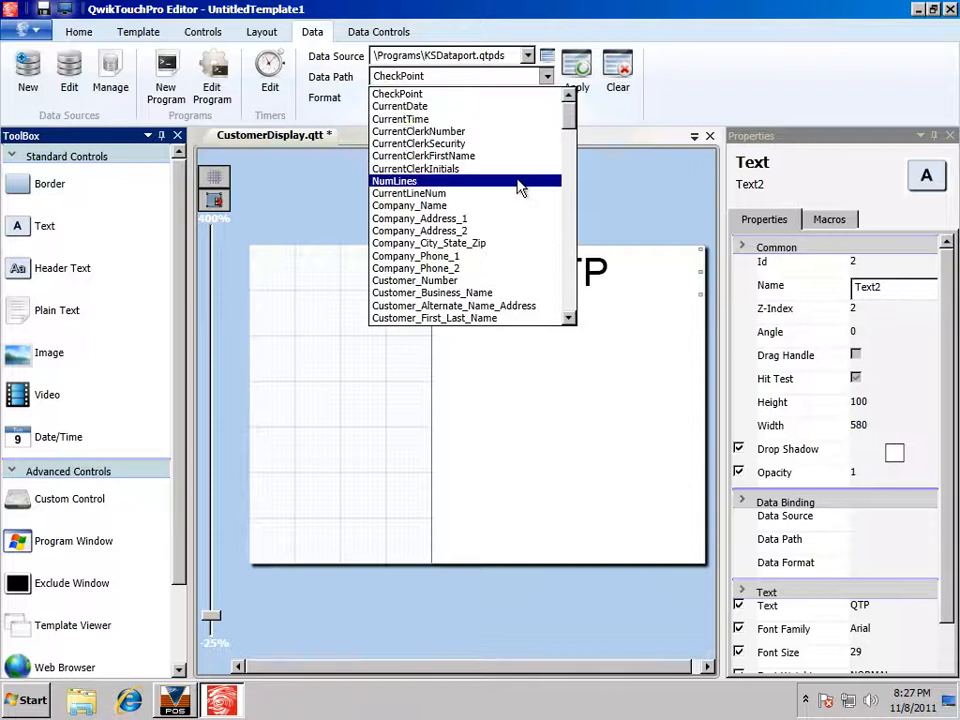
{"action": "left_click", "coordinate": [450, 295]}
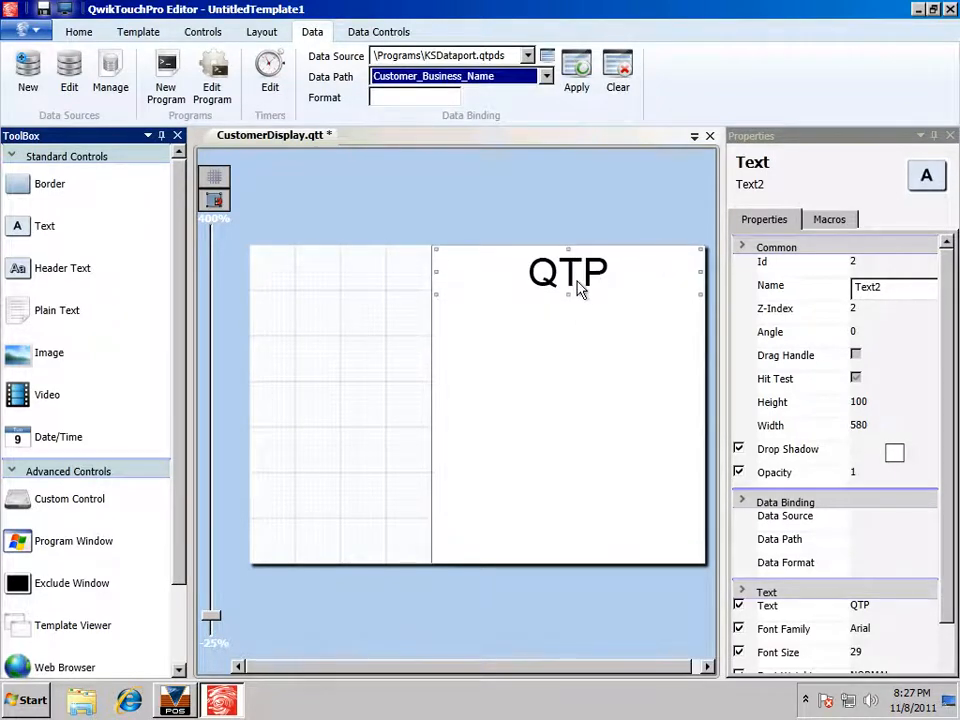
{"action": "left_click", "coordinate": [582, 67]}
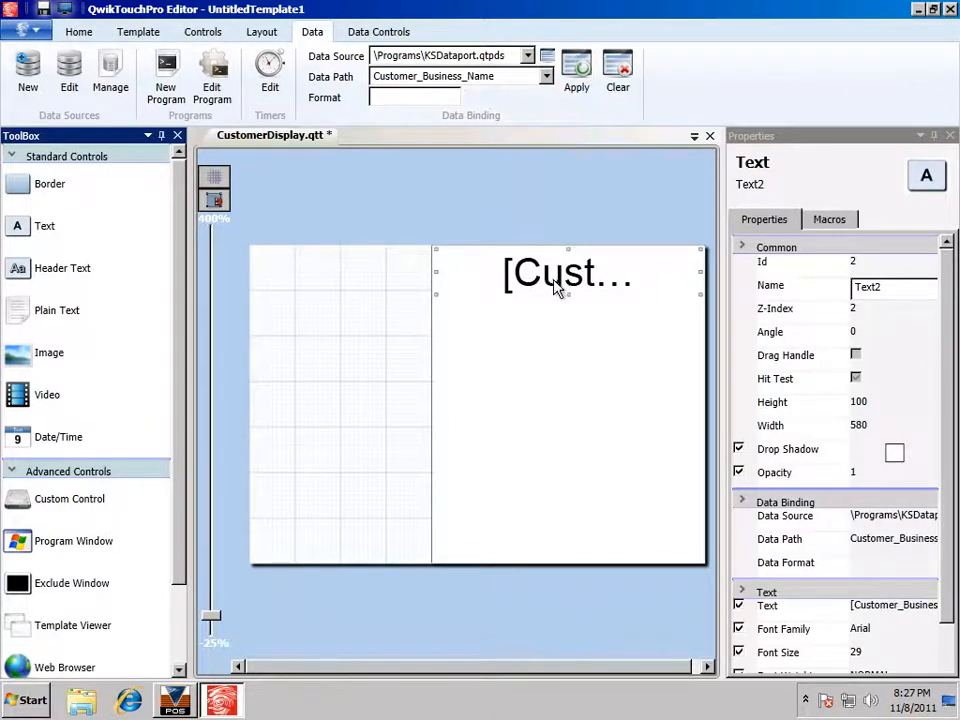
Step: Format the customer business name text as size 7, bold and left-aligned, and reduce the control's height to 60
{"action": "left_click", "coordinate": [76, 33]}
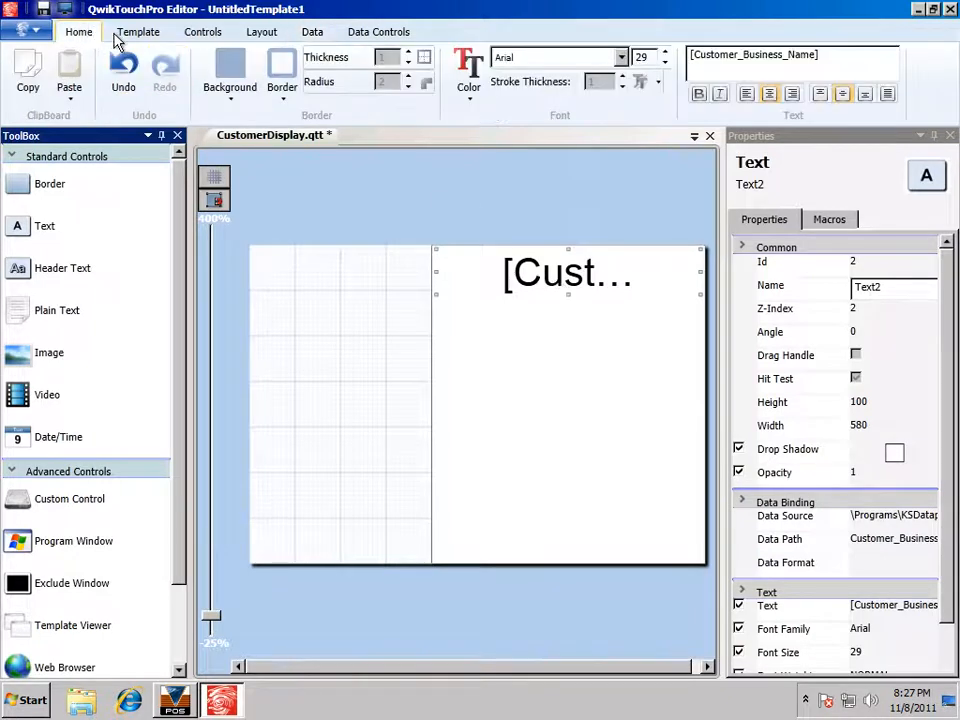
{"action": "left_click_drag", "start_coordinate": [665, 64], "coordinate": [665, 64]}
{"action": "left_click", "coordinate": [665, 64]}
{"action": "left_click", "coordinate": [665, 64]}
{"action": "left_click", "coordinate": [665, 64]}
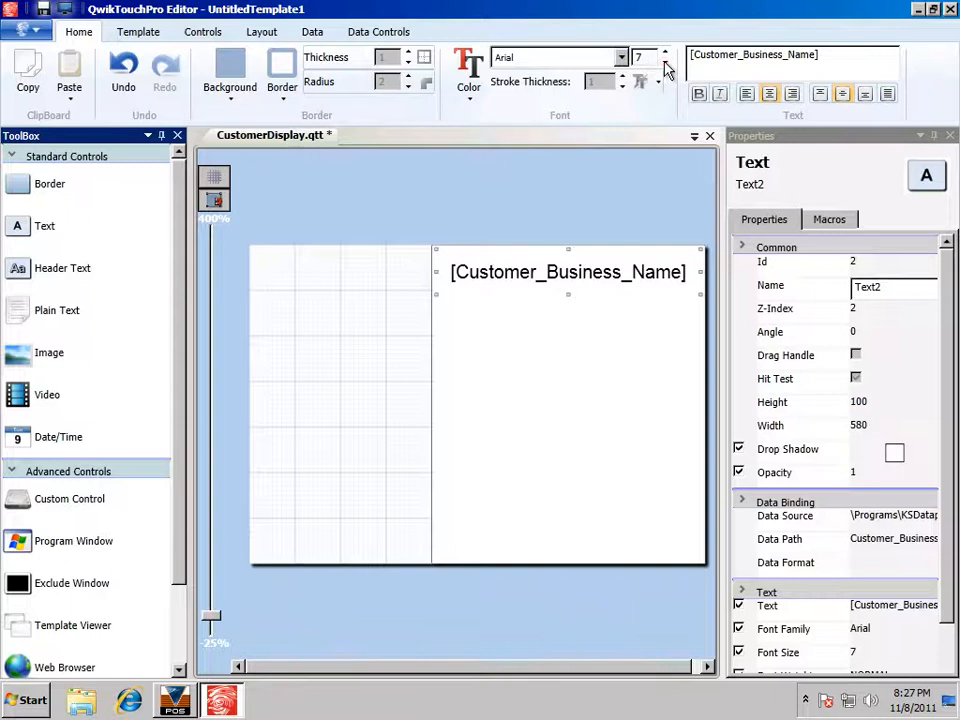
{"action": "left_click", "coordinate": [665, 64]}
{"action": "left_click", "coordinate": [666, 57]}
{"action": "left_click", "coordinate": [700, 94]}
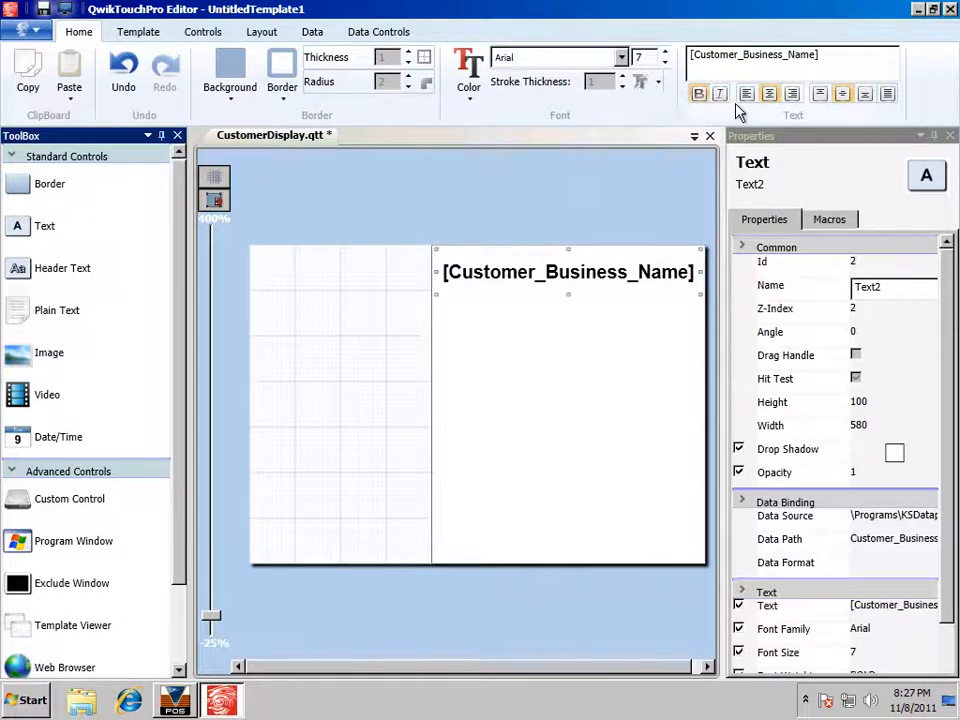
{"action": "left_click", "coordinate": [746, 93]}
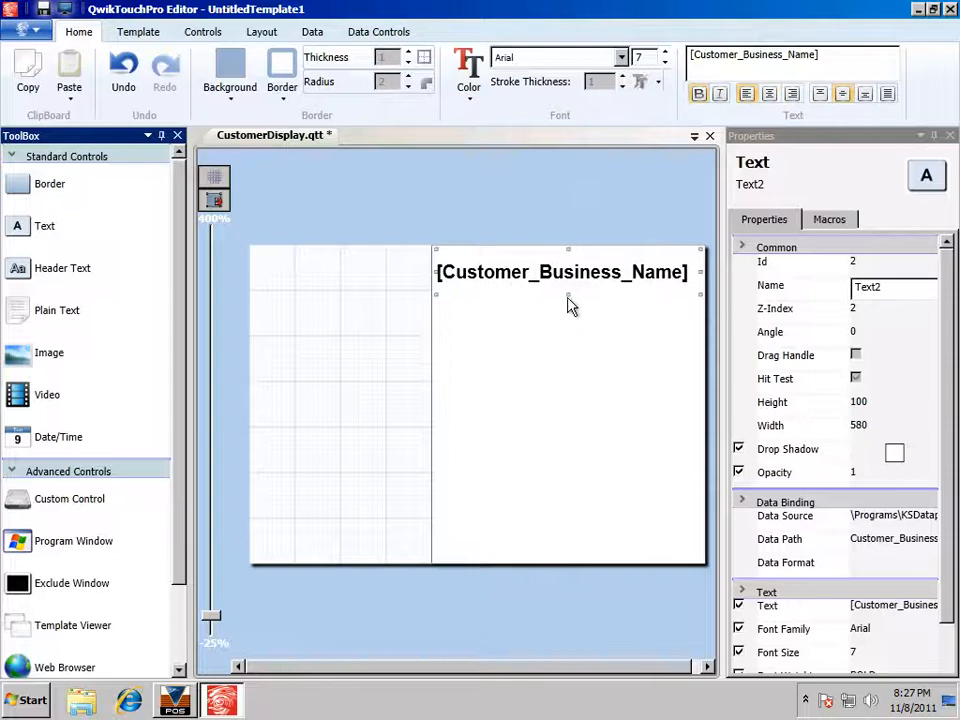
{"action": "mouse_move", "coordinate": [568, 297]}
{"action": "left_mouse_down"}
{"action": "mouse_move", "coordinate": [568, 279]}
{"action": "mouse_move", "coordinate": [555, 285]}
{"action": "left_mouse_up"}
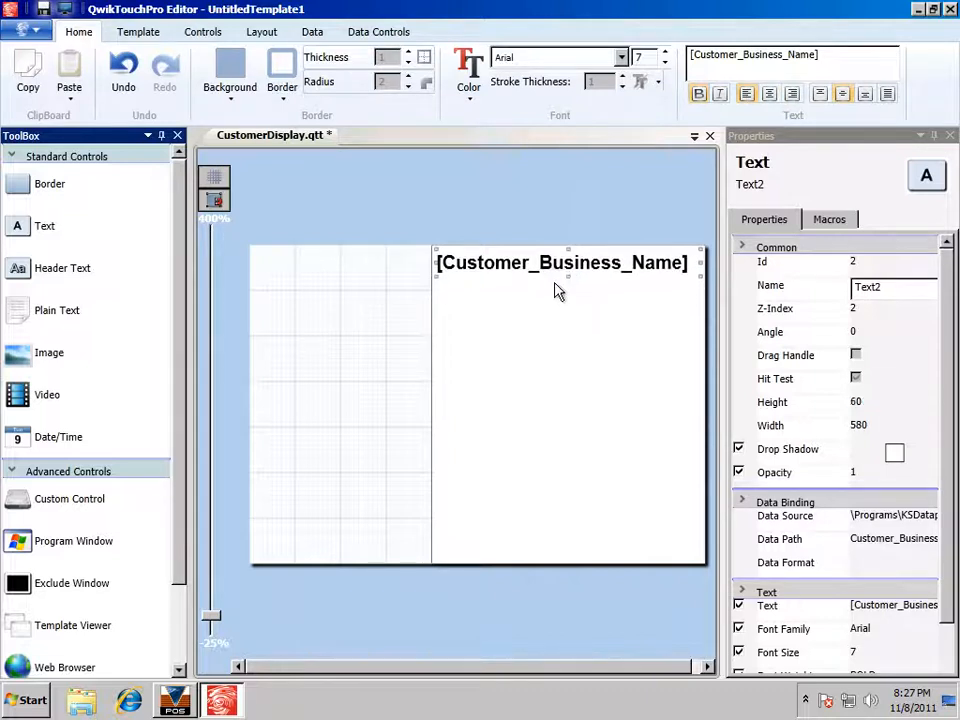
Step: Preview the template, switch to Keystroke Advanced POS, and select Anne's Big Store as the sales invoice customer
{"action": "left_click", "coordinate": [67, 8]}
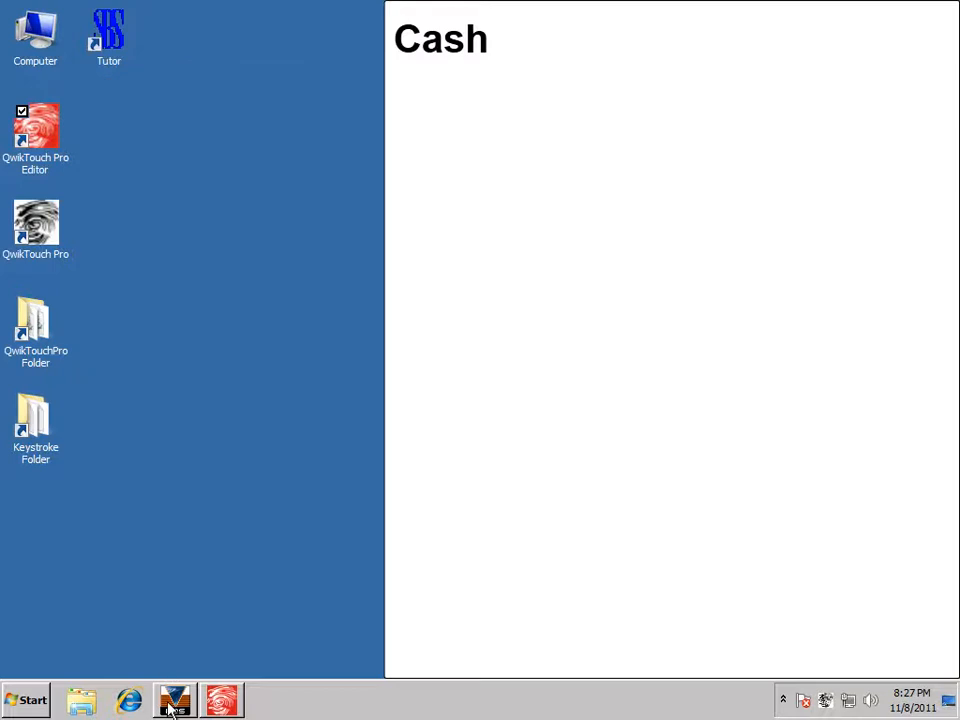
{"action": "left_click", "coordinate": [174, 702]}
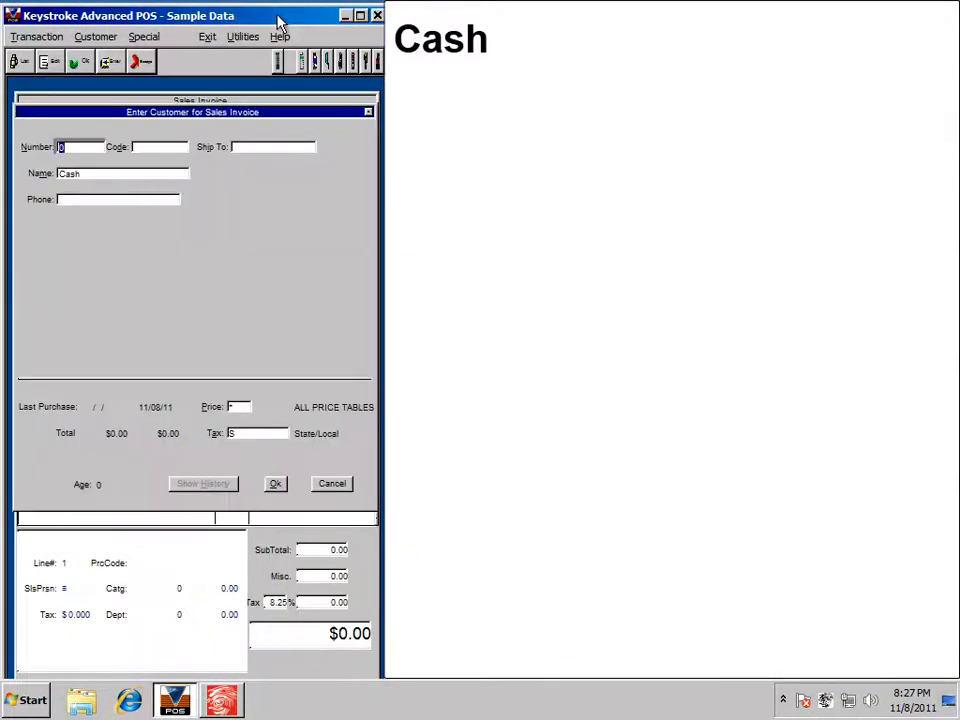
{"action": "key", "text": "F2"}
{"action": "key", "text": "Down"}
{"action": "key", "text": "Down"}
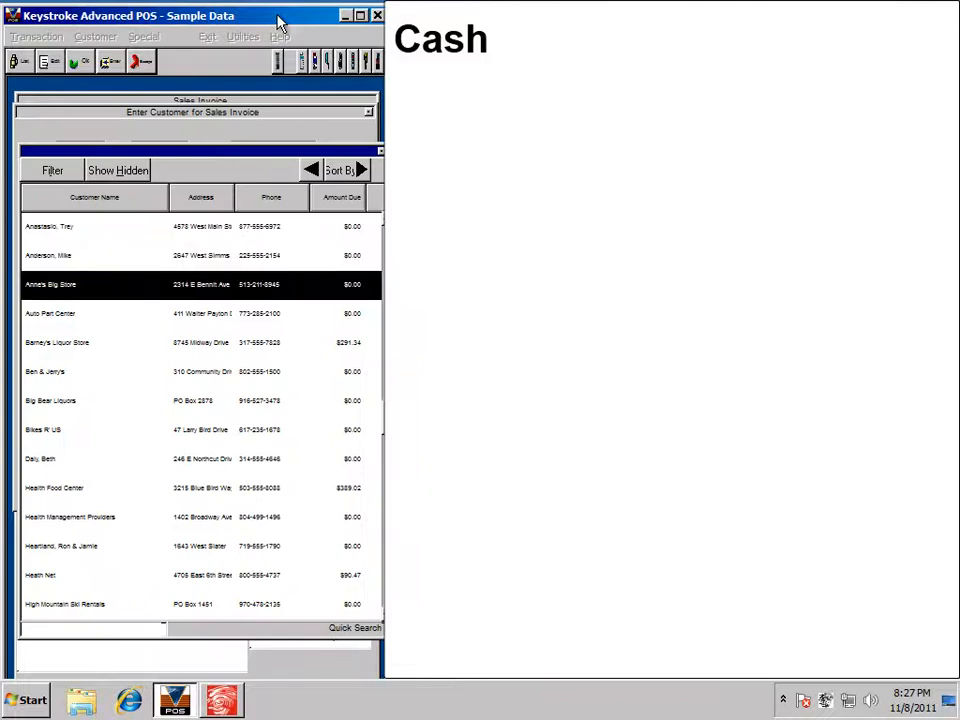
{"action": "key", "text": "Return"}
{"action": "key", "text": "Return"}
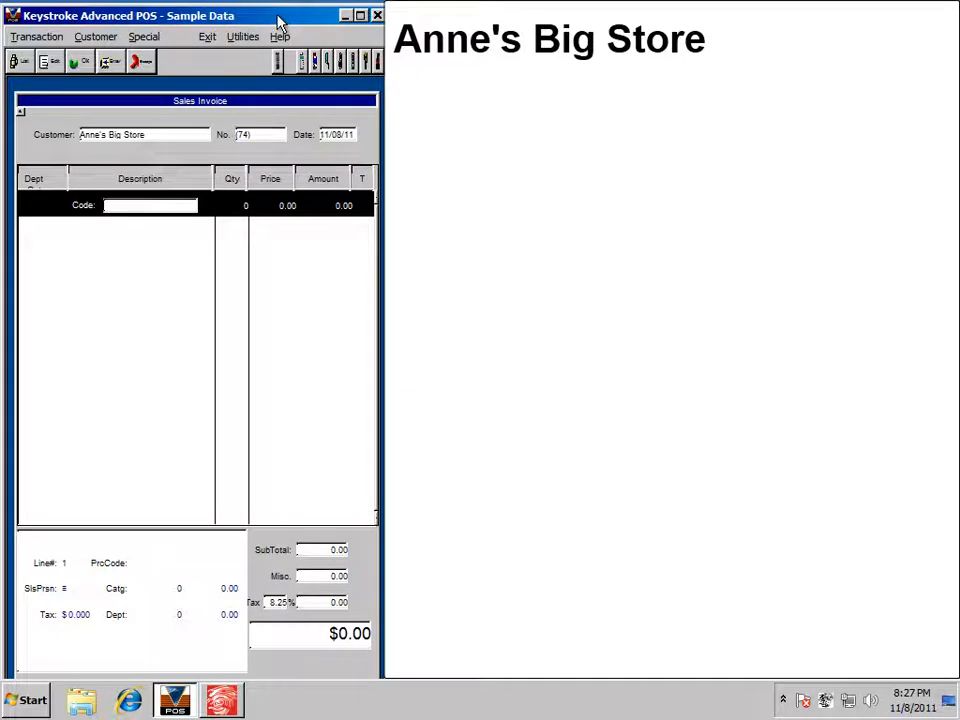
Step: Change the sales invoice customer to Health Food Center to test the live customer name display
{"action": "key", "text": "alt+c"}
{"action": "key", "text": "F2"}
{"action": "key", "text": "Down"}
{"action": "key", "text": "Down"}
{"action": "key", "text": "Down"}
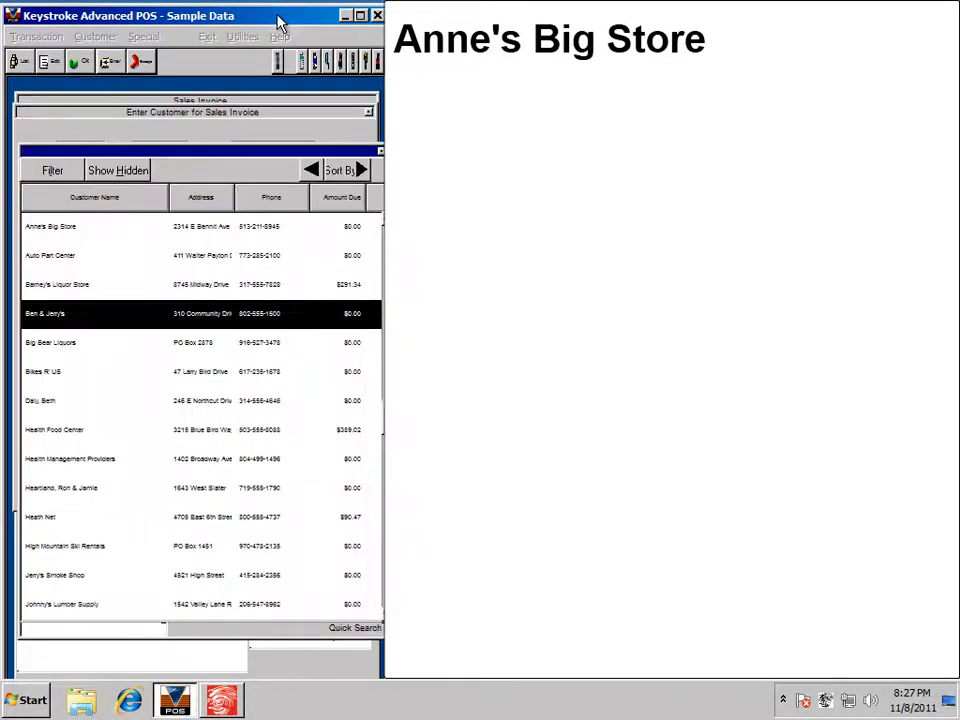
{"action": "key", "text": "Down"}
{"action": "key", "text": "Down"}
{"action": "key", "text": "Down"}
{"action": "key", "text": "Down"}
{"action": "key", "text": "Escape"}
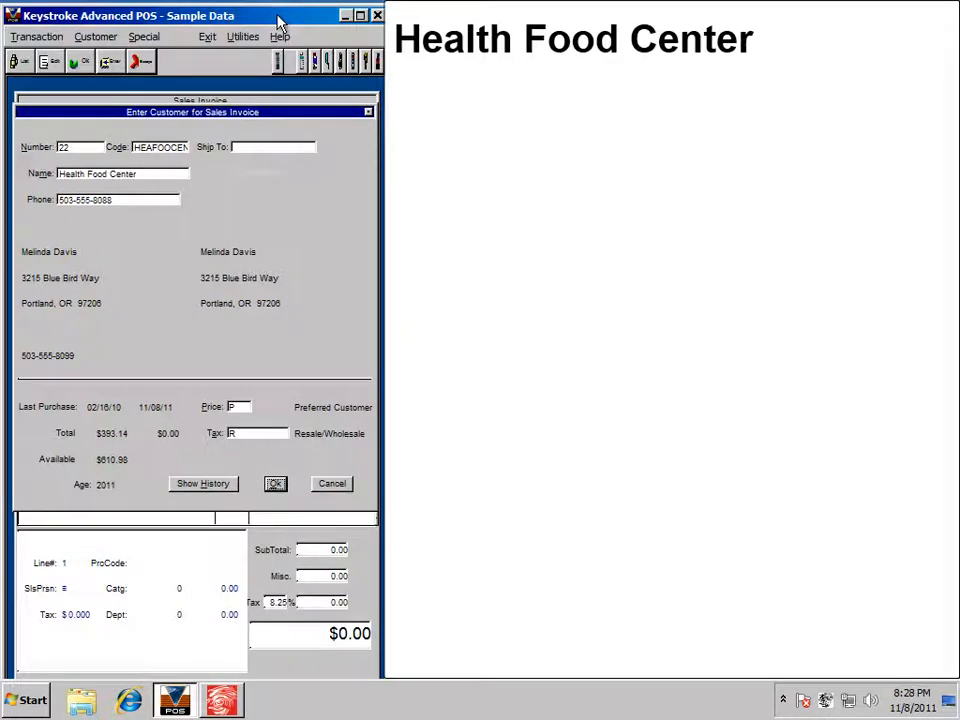
{"action": "key", "text": "Return"}
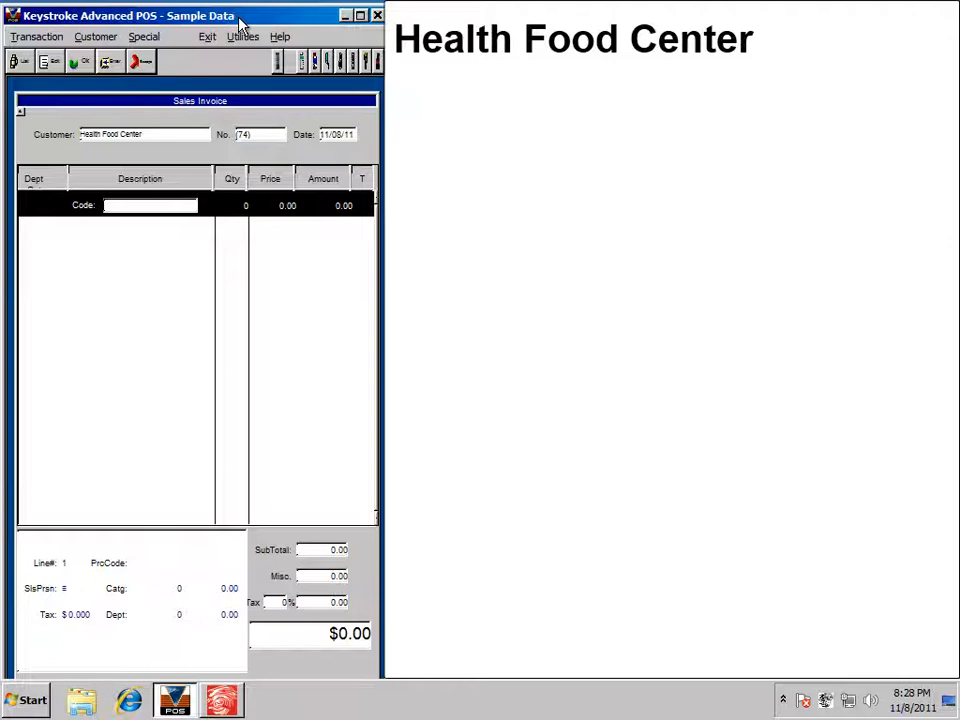
Step: Clear the customer from the sales invoice, close the template preview, and return to QwikTouchPro Editor
{"action": "key", "text": "Escape"}
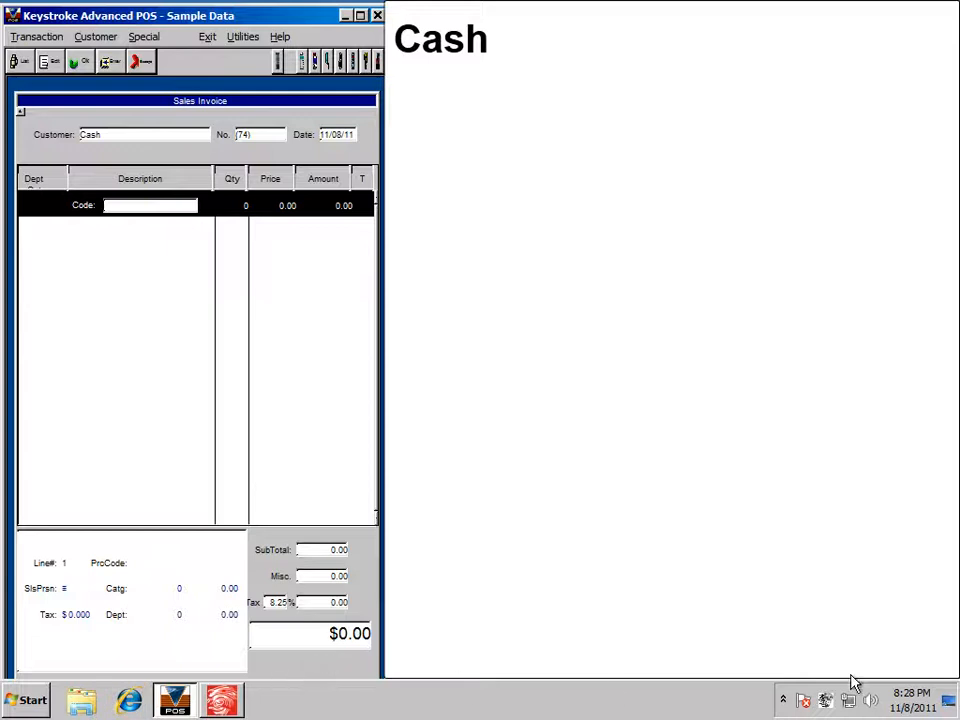
{"action": "right_click", "coordinate": [826, 700]}
{"action": "left_click", "coordinate": [797, 686]}
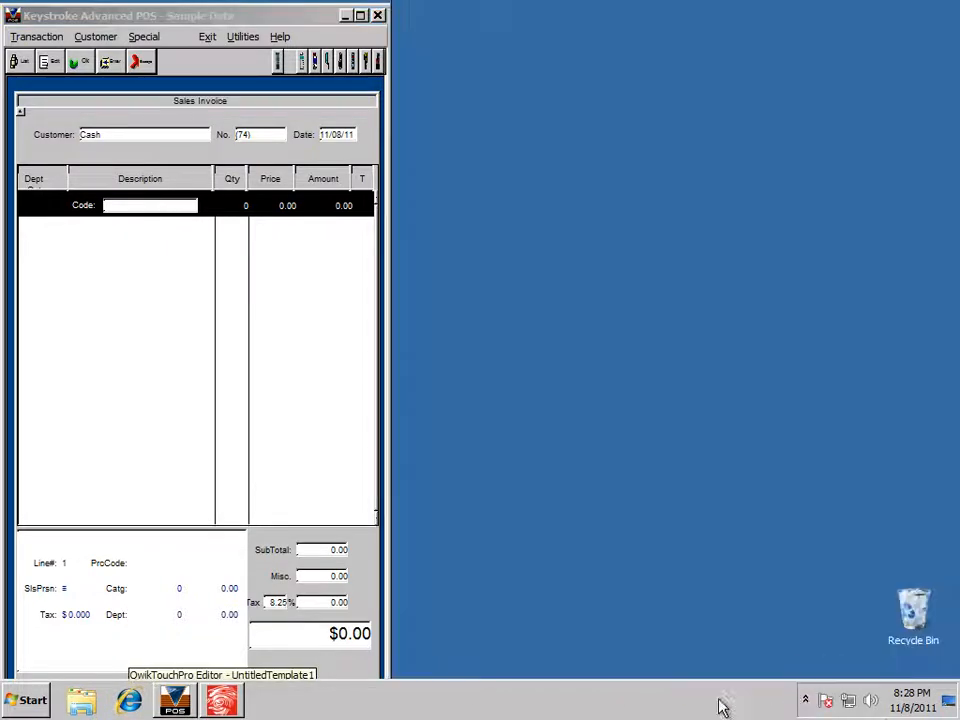
{"action": "left_click", "coordinate": [222, 700]}
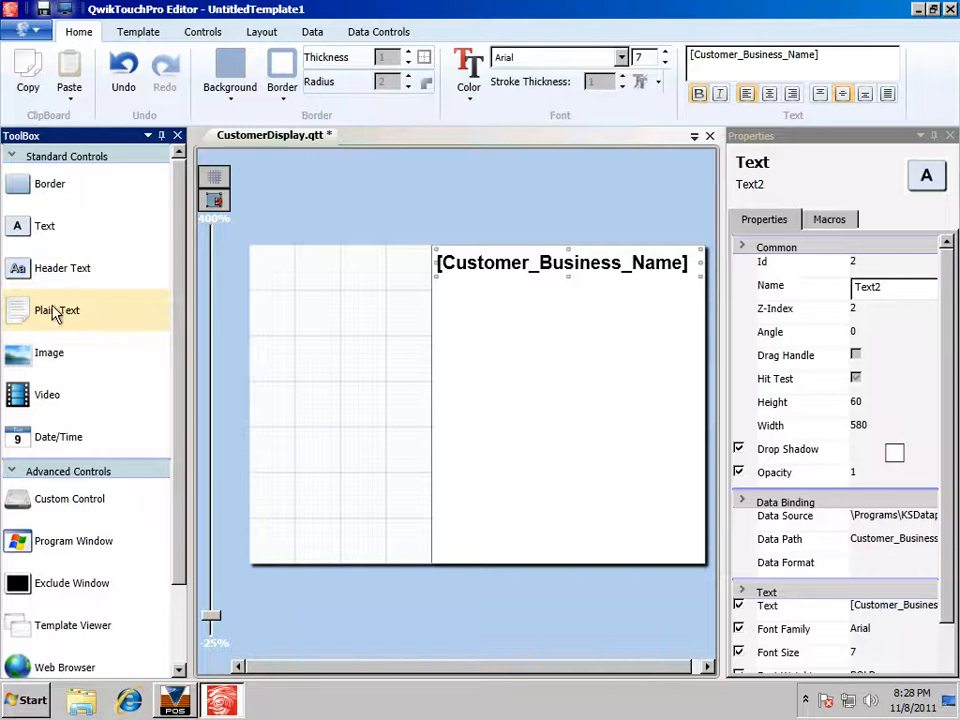
Step: Add a Plain Text control reading "Total:" and place it along the large border's lower edge, right of its middle
{"action": "left_click_drag", "start_coordinate": [57, 313], "coordinate": [490, 498]}
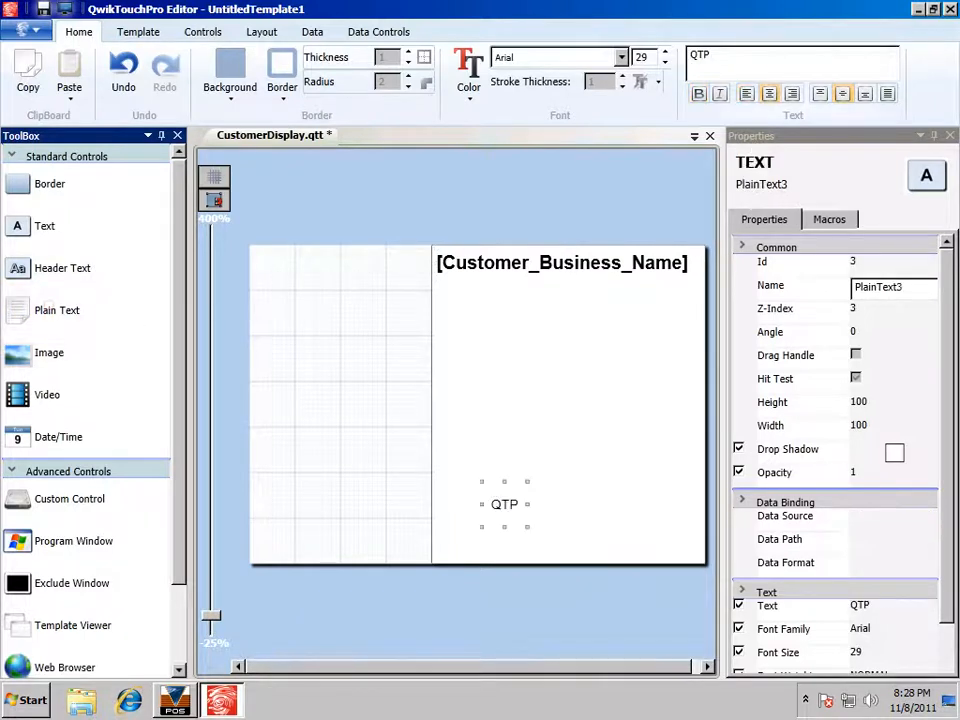
{"action": "type", "text": "Tota"}
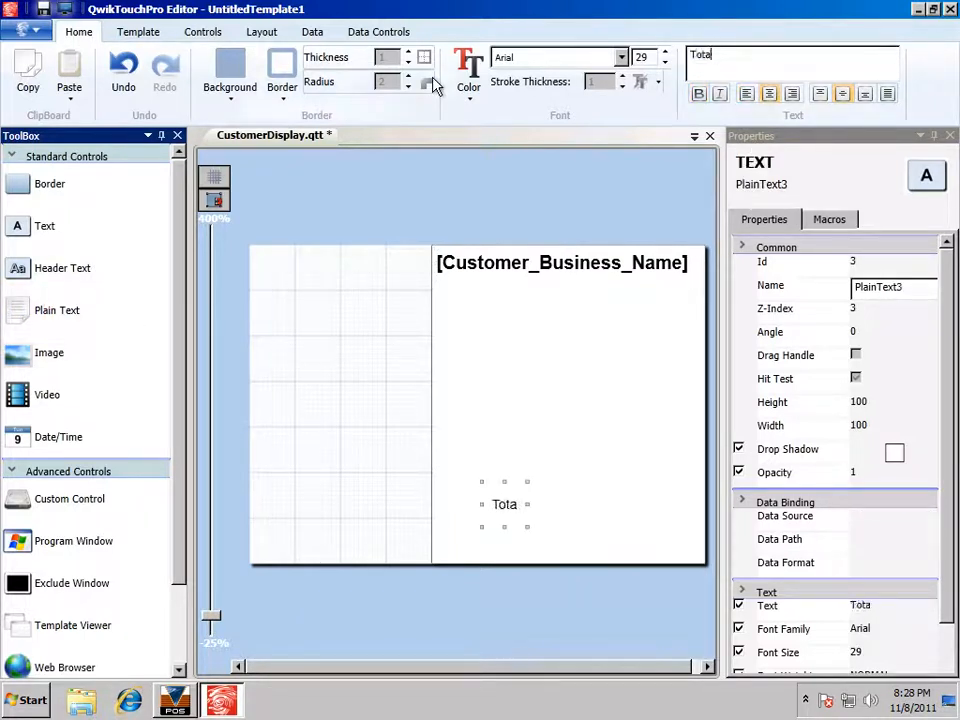
{"action": "type", "text": "l:"}
{"action": "left_click_drag", "start_coordinate": [507, 510], "coordinate": [582, 550]}
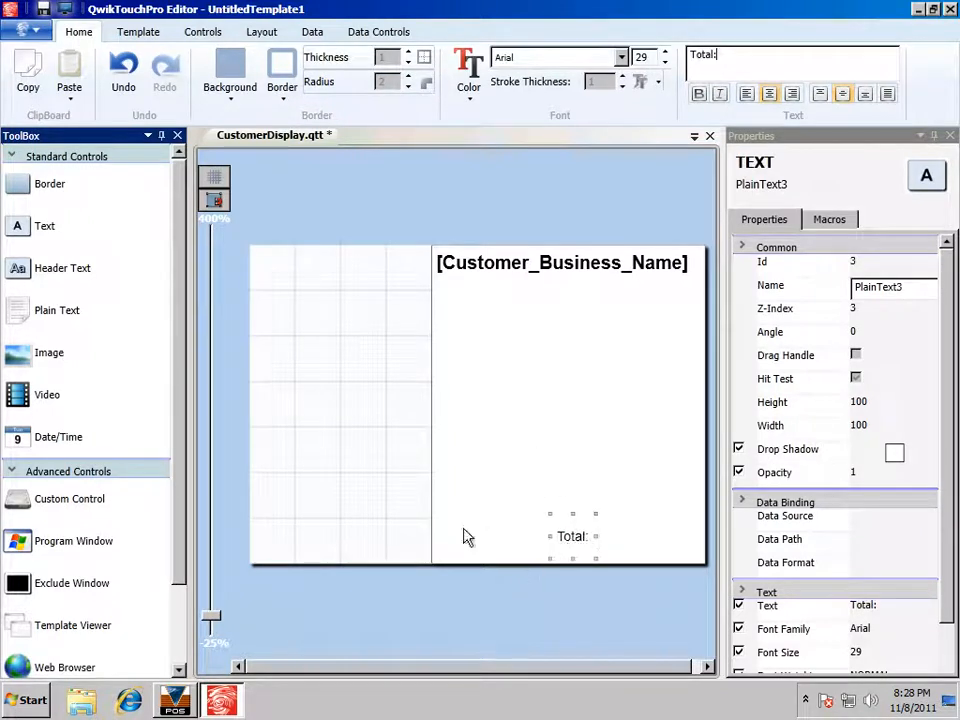
Step: Place a 240 by 100 Border with thickness 2 beside the Total label, and overlay a Plain Text control of the same size
{"action": "left_click_drag", "start_coordinate": [47, 184], "coordinate": [701, 540]}
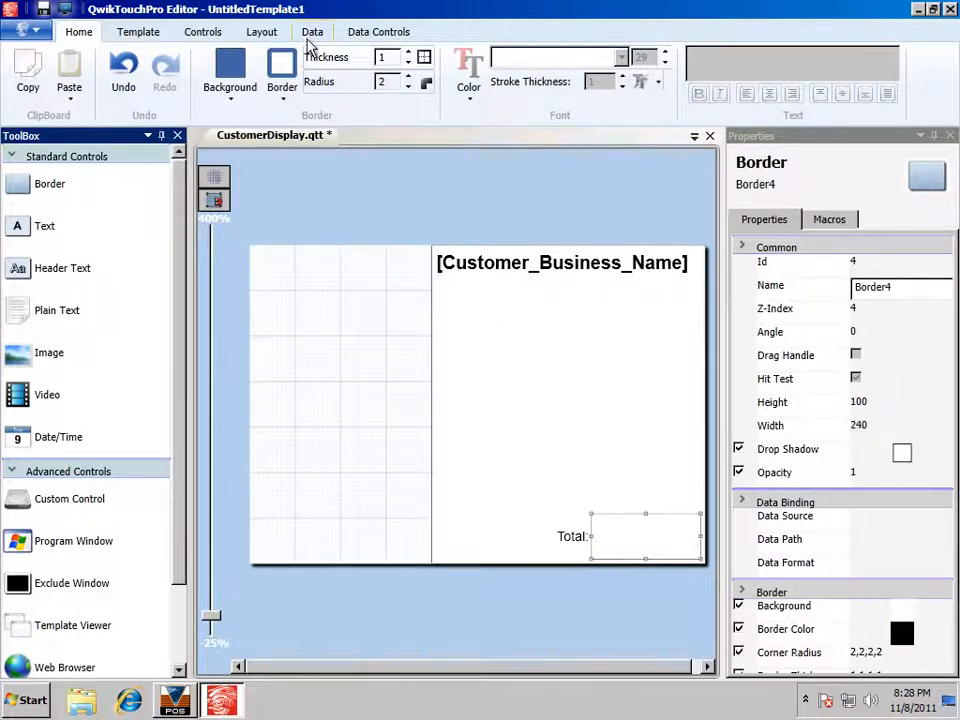
{"action": "left_click", "coordinate": [409, 53]}
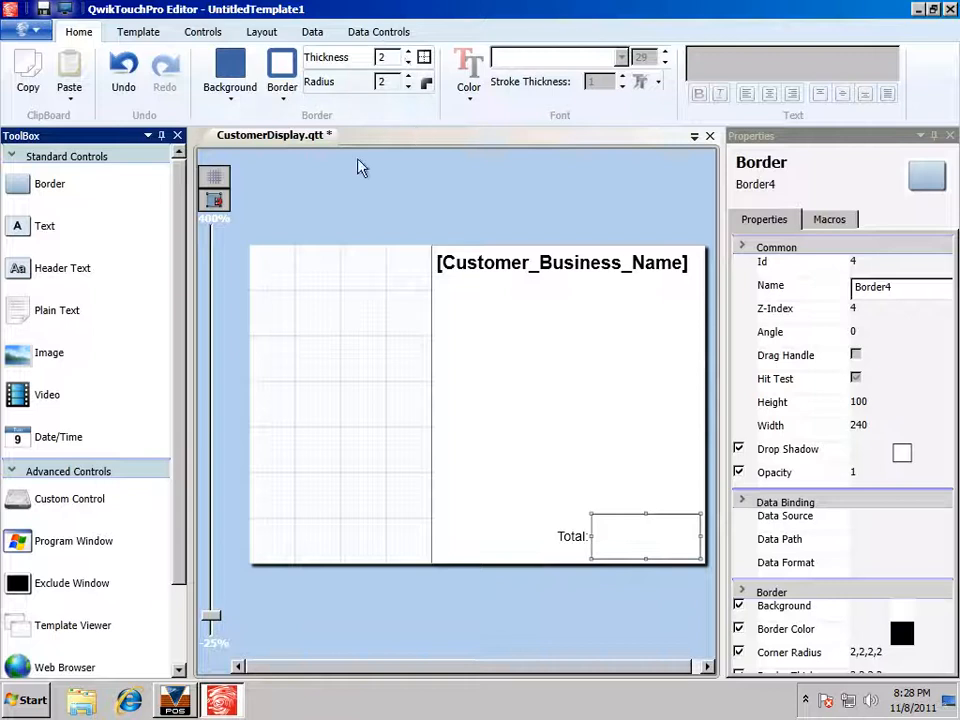
{"action": "left_click_drag", "start_coordinate": [48, 309], "coordinate": [698, 551]}
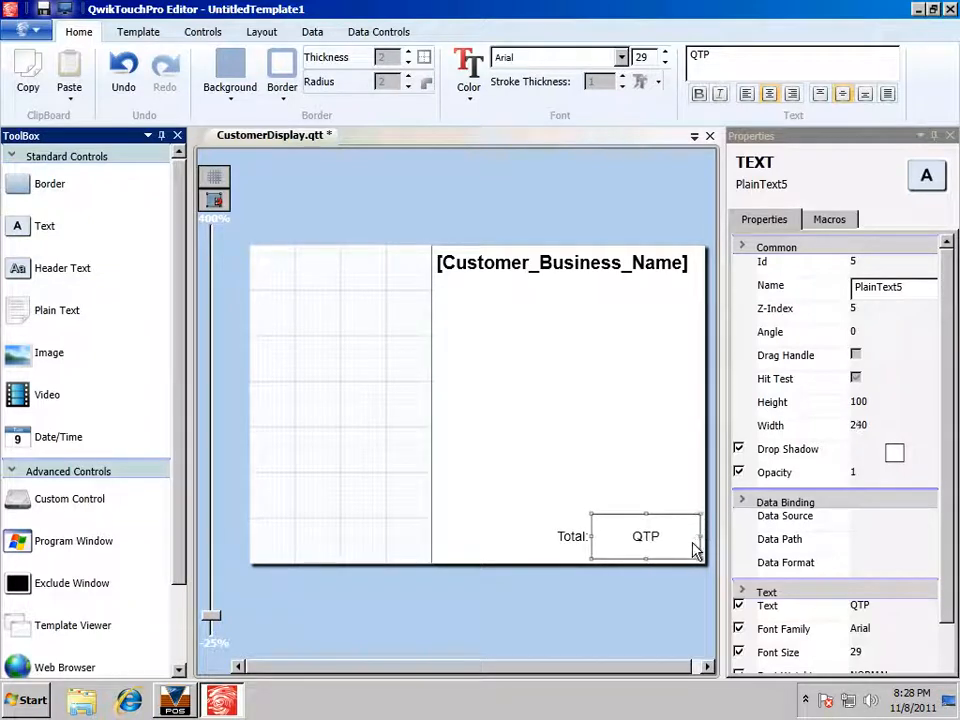
Step: Bind the text inside the total box to the Amount_Due field of KSDataport.qtpds with the format {0:c}
{"action": "left_click", "coordinate": [316, 31]}
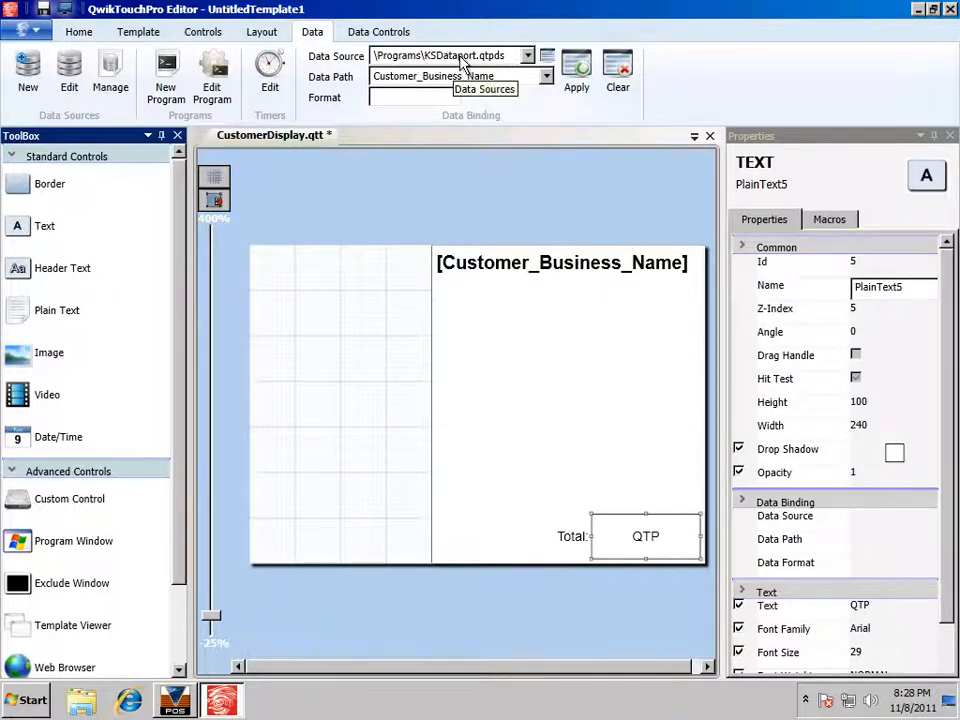
{"action": "left_click", "coordinate": [547, 78]}
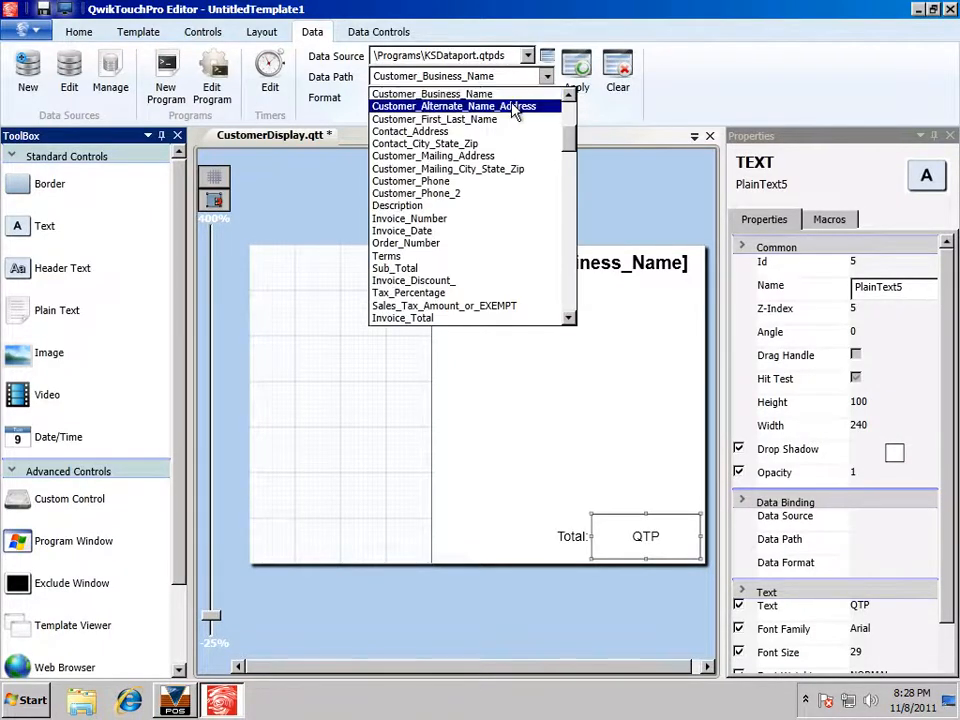
{"action": "left_click_drag", "start_coordinate": [568, 122], "coordinate": [568, 156]}
{"action": "left_click", "coordinate": [420, 268]}
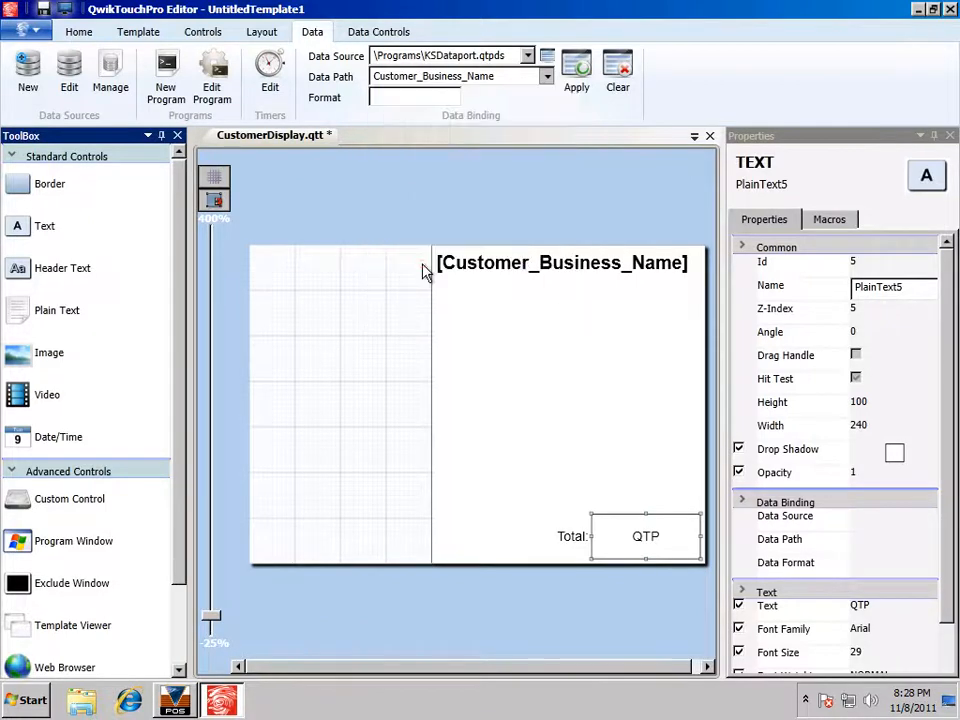
{"action": "left_click", "coordinate": [395, 99]}
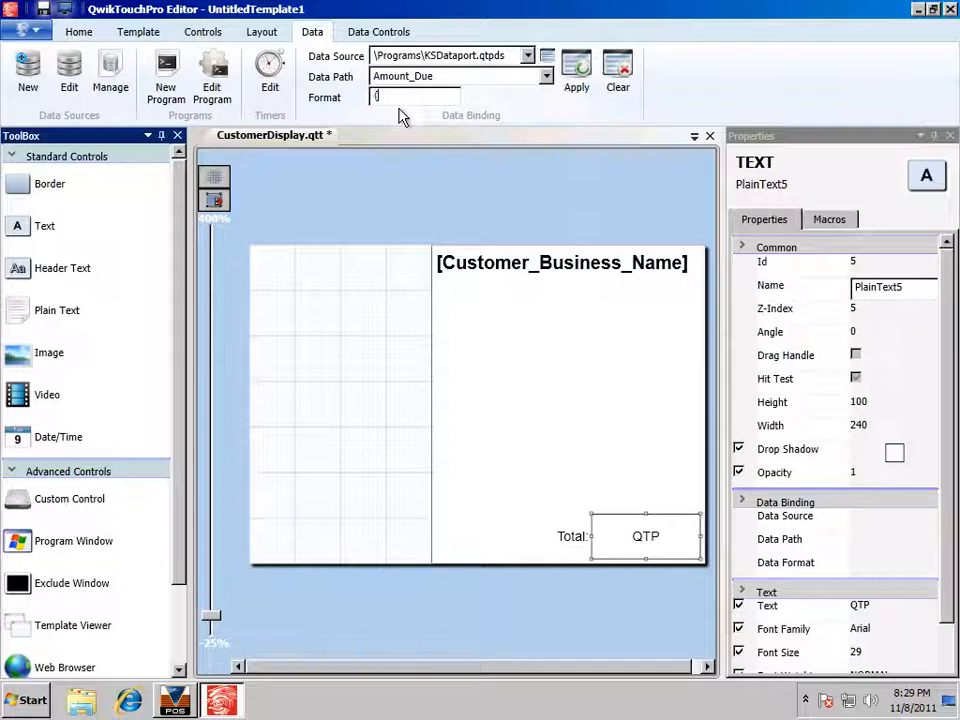
{"action": "type", "text": "0:c"}
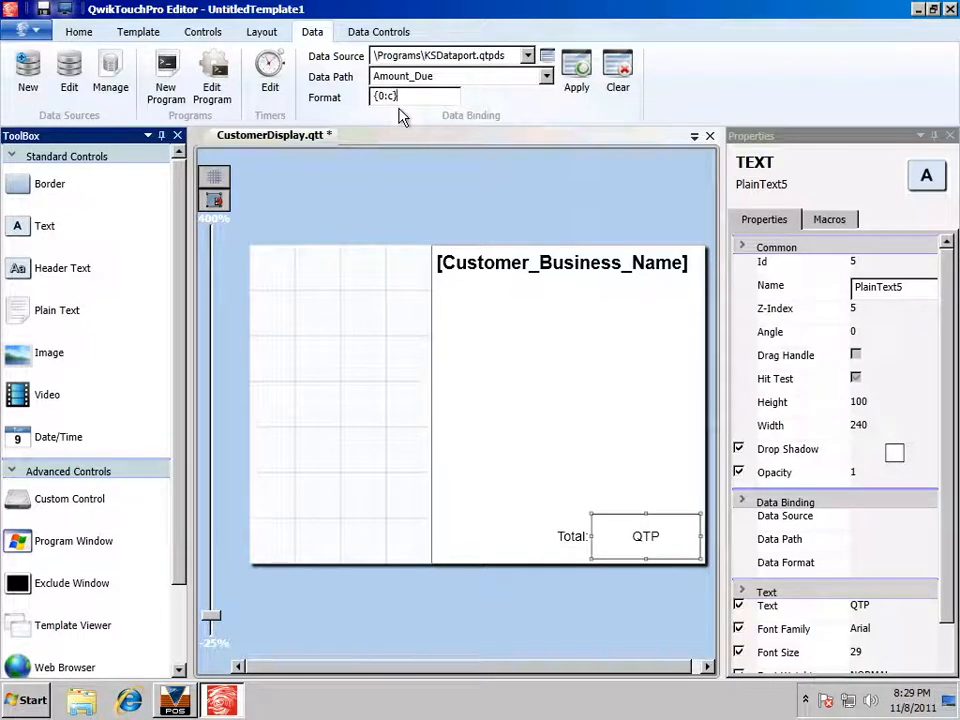
{"action": "left_click", "coordinate": [576, 75]}
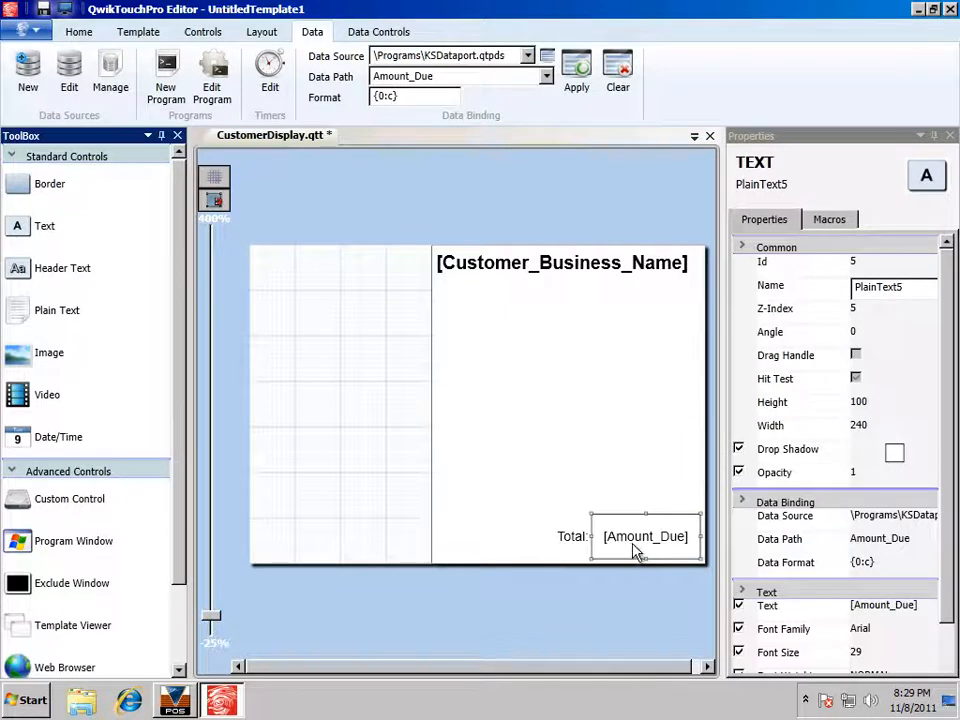
Step: Replace the amount control's placeholder text with $99,999.99
{"action": "left_click", "coordinate": [79, 31]}
{"action": "left_click_drag", "start_coordinate": [762, 56], "coordinate": [378, 66]}
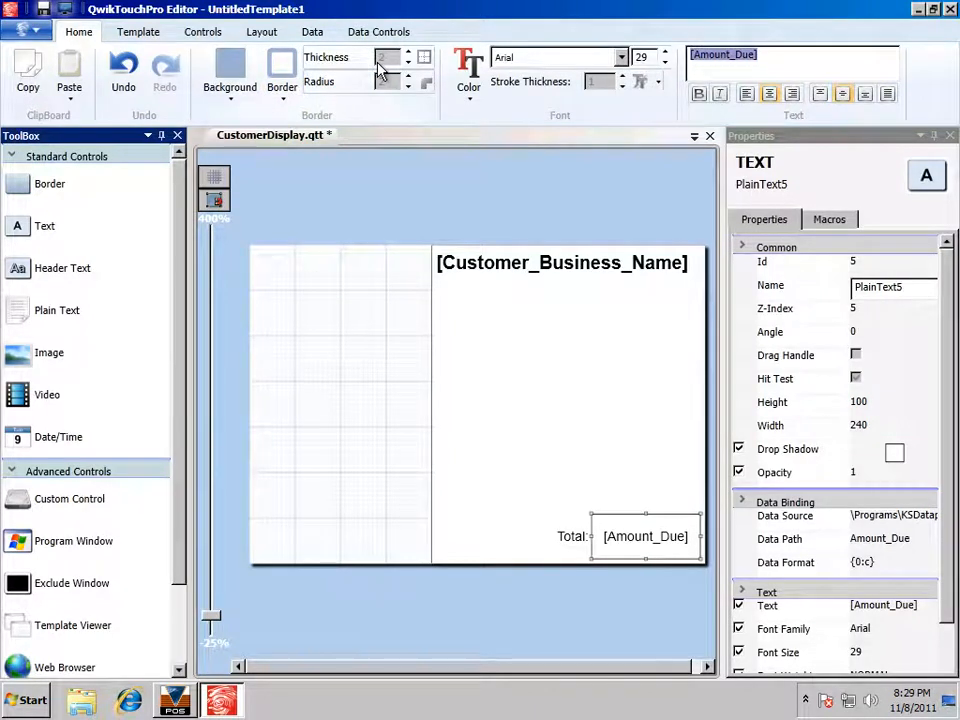
{"action": "type", "text": "$"}
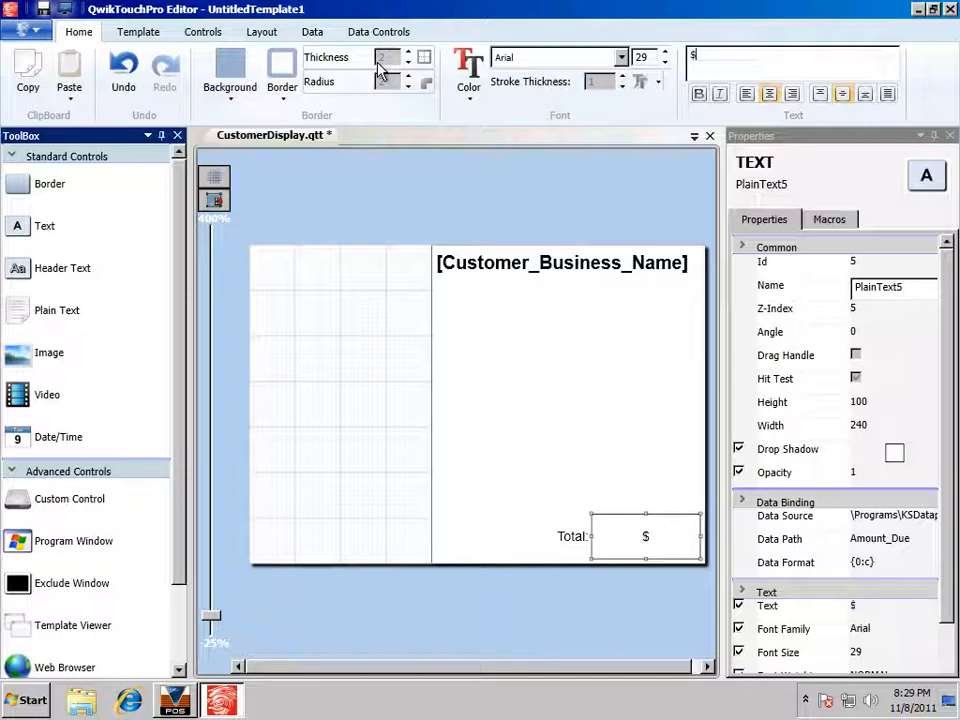
{"action": "type", "text": "99,999.99"}
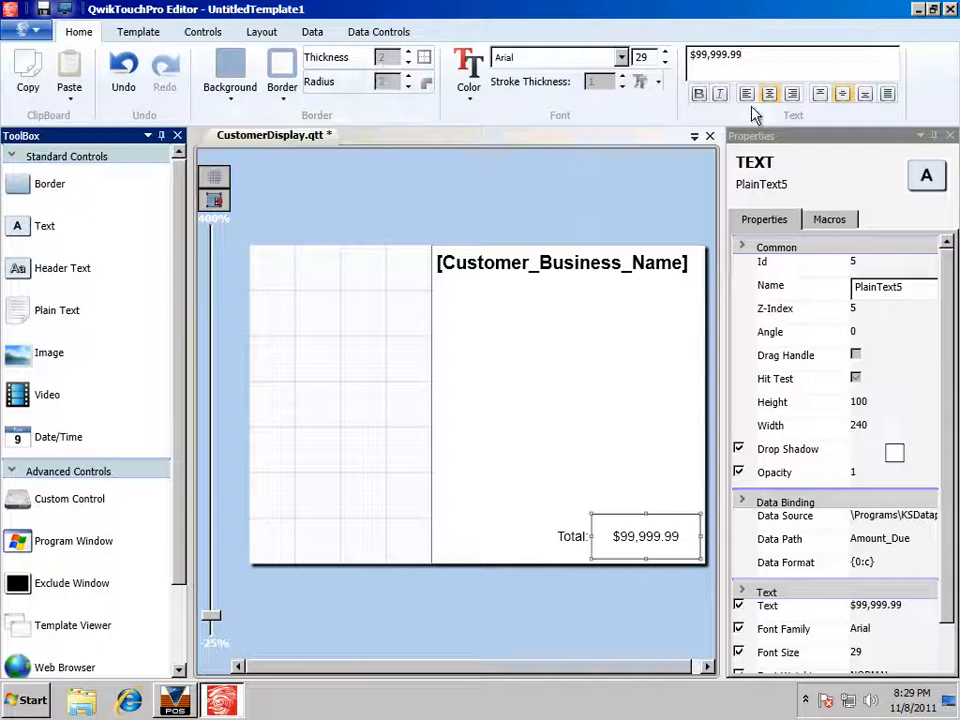
Step: Make the amount text bold and raise its font size to 38
{"action": "left_click", "coordinate": [699, 94]}
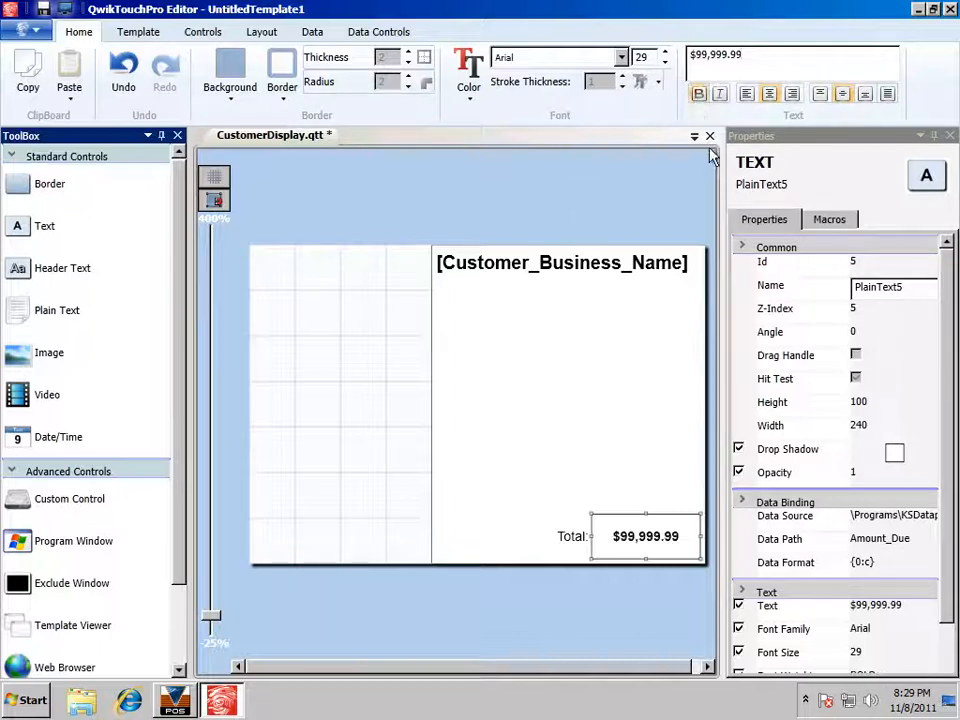
{"action": "left_click", "coordinate": [665, 53]}
{"action": "left_click", "coordinate": [665, 53]}
{"action": "left_click", "coordinate": [665, 53]}
{"action": "left_click", "coordinate": [665, 53]}
{"action": "left_click", "coordinate": [665, 53]}
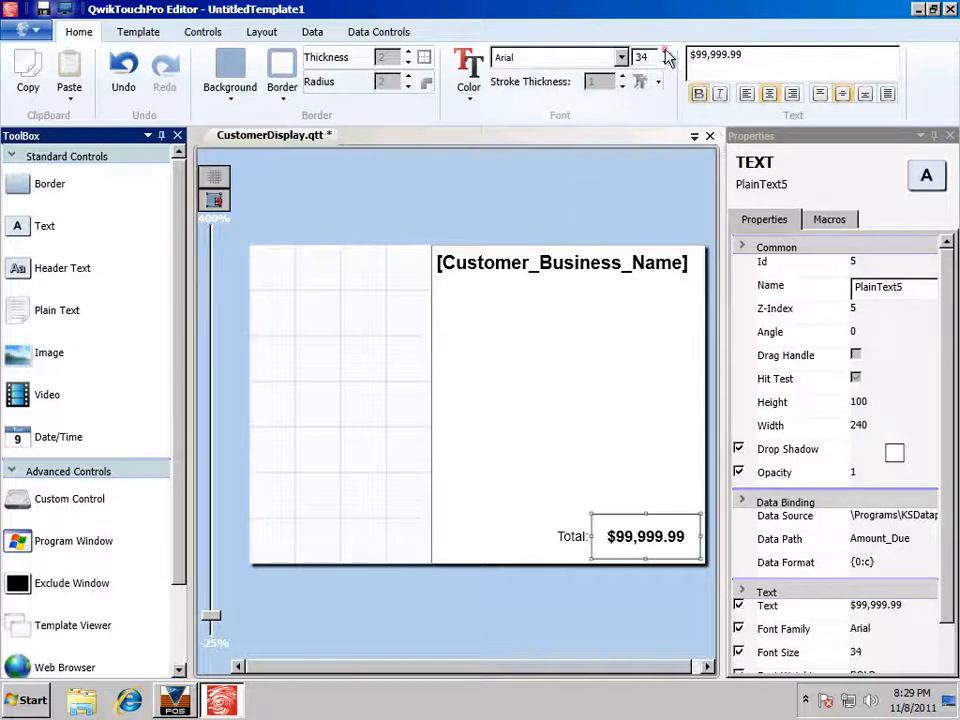
{"action": "left_click", "coordinate": [665, 53]}
{"action": "left_click", "coordinate": [665, 53]}
{"action": "left_click", "coordinate": [665, 53]}
{"action": "left_click", "coordinate": [665, 53]}
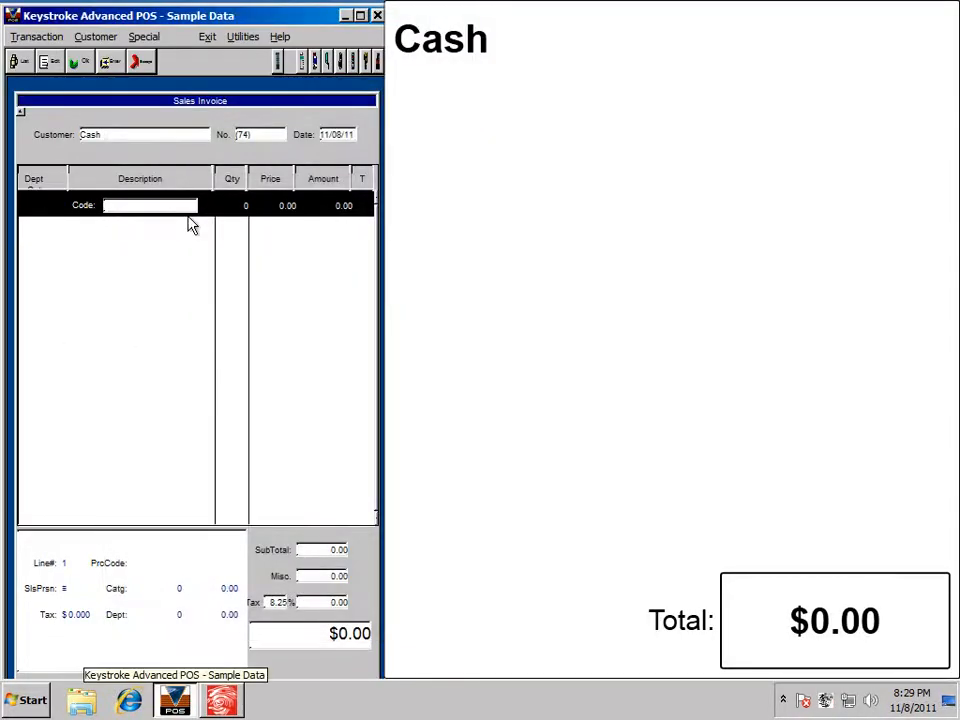
Step: Enter product codes 3, 4 and 5 on the Keystroke POS sales invoice to test the live total, and clear the invoice
{"action": "key", "text": "Return"}
{"action": "type", "text": "4"}
{"action": "key", "text": "Return"}
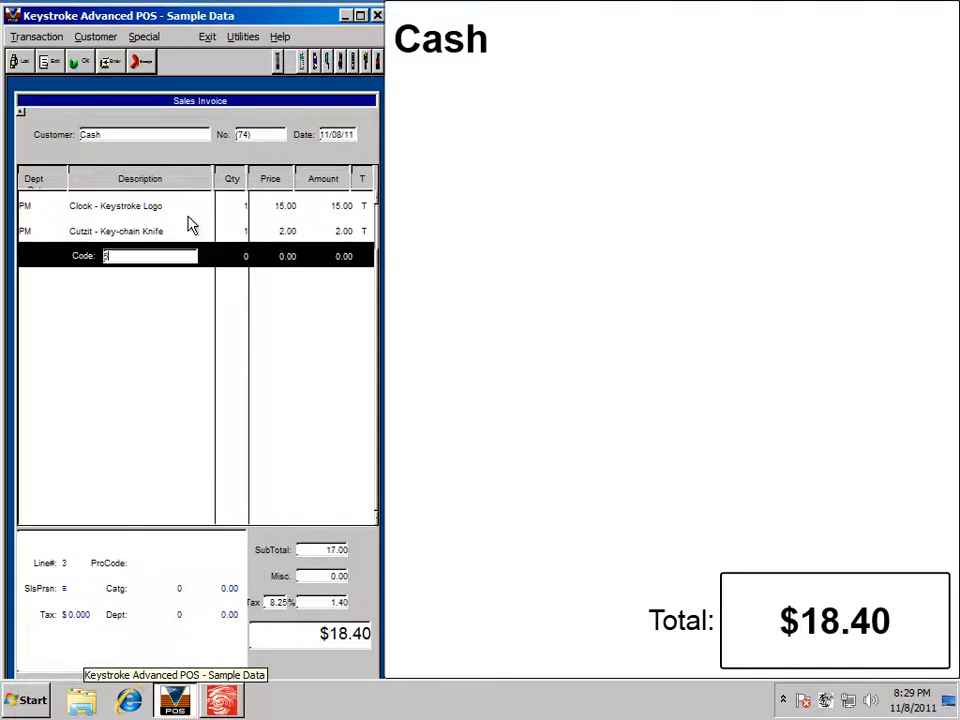
{"action": "type", "text": "5"}
{"action": "key", "text": "Return"}
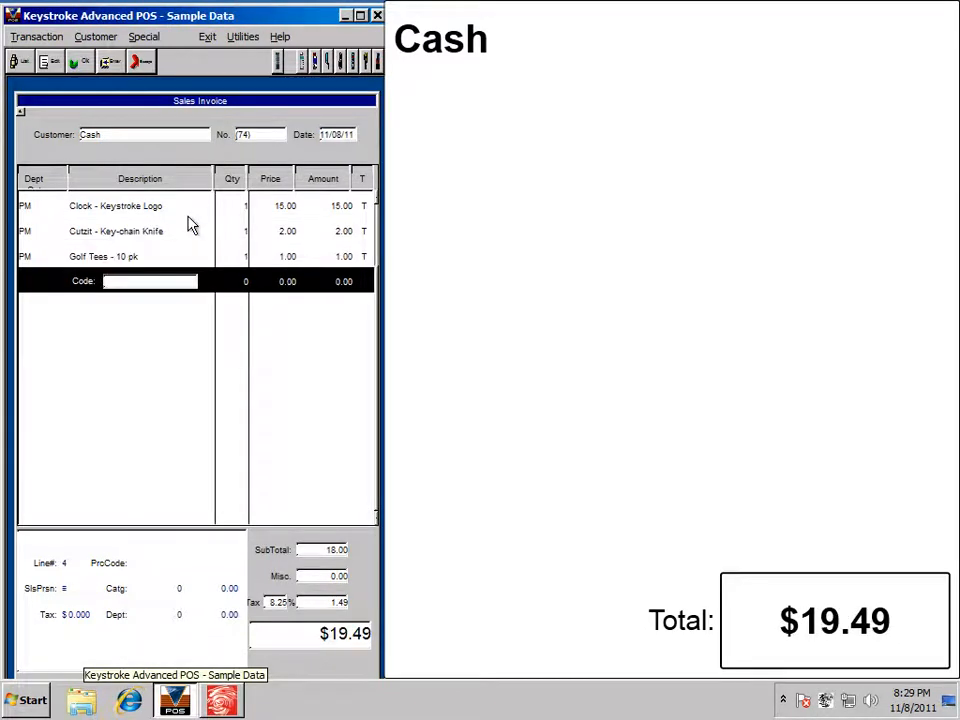
{"action": "key", "text": "Escape"}
{"action": "key", "text": "Return"}
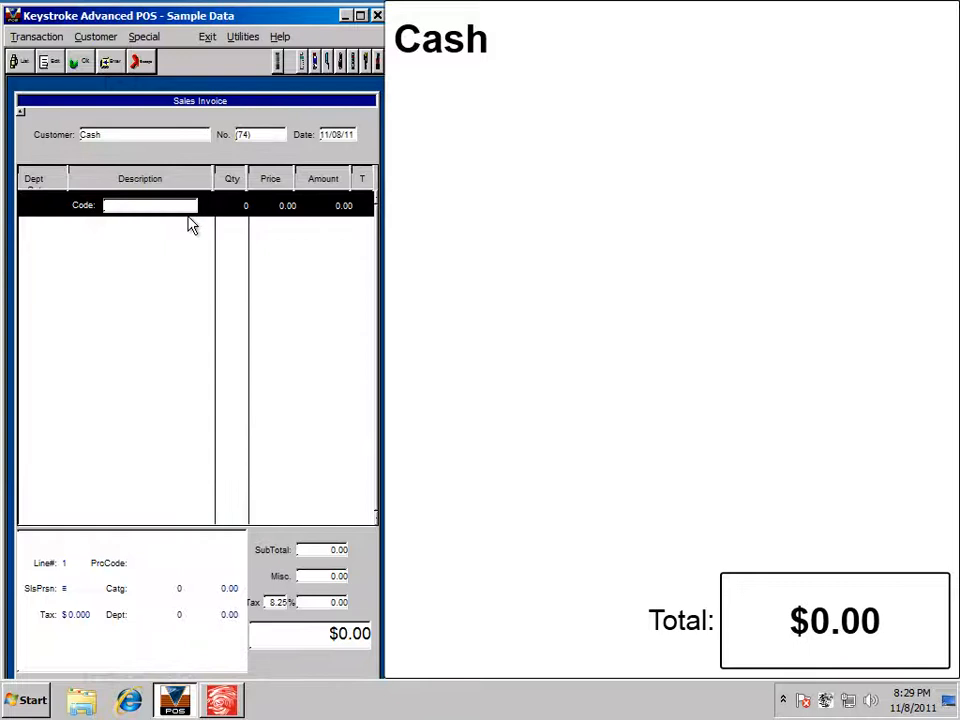
Step: Enter product codes 3 and 4 on the sales invoice, and close the template preview to return to QwikTouchPro Editor
{"action": "type", "text": "3"}
{"action": "key", "text": "Return"}
{"action": "type", "text": "4"}
{"action": "key", "text": "Return"}
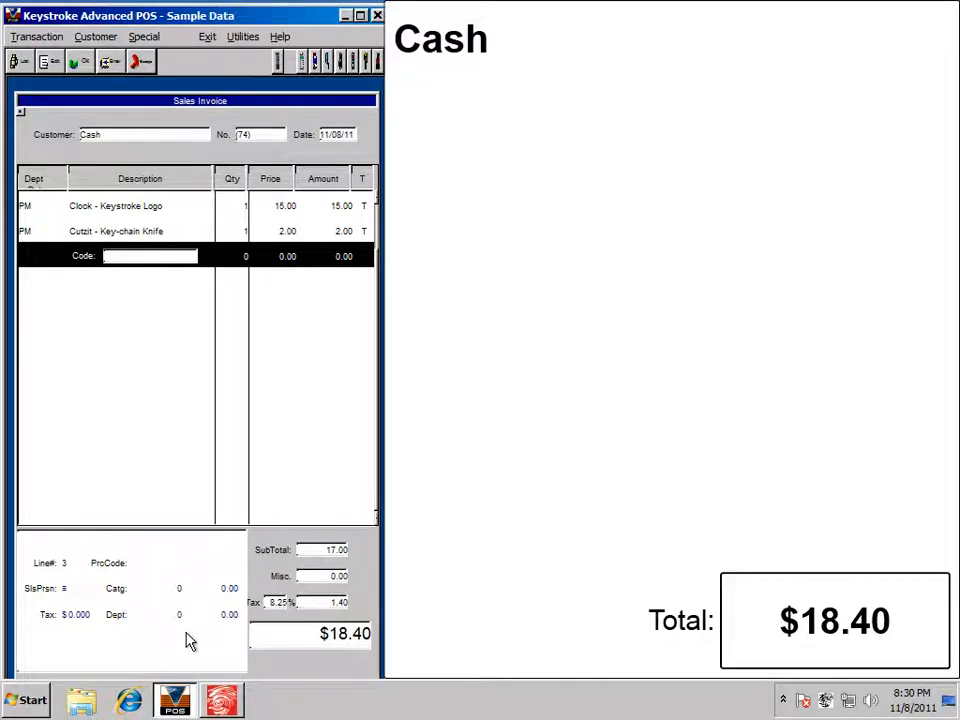
{"action": "right_click", "coordinate": [823, 702]}
{"action": "left_click", "coordinate": [790, 687]}
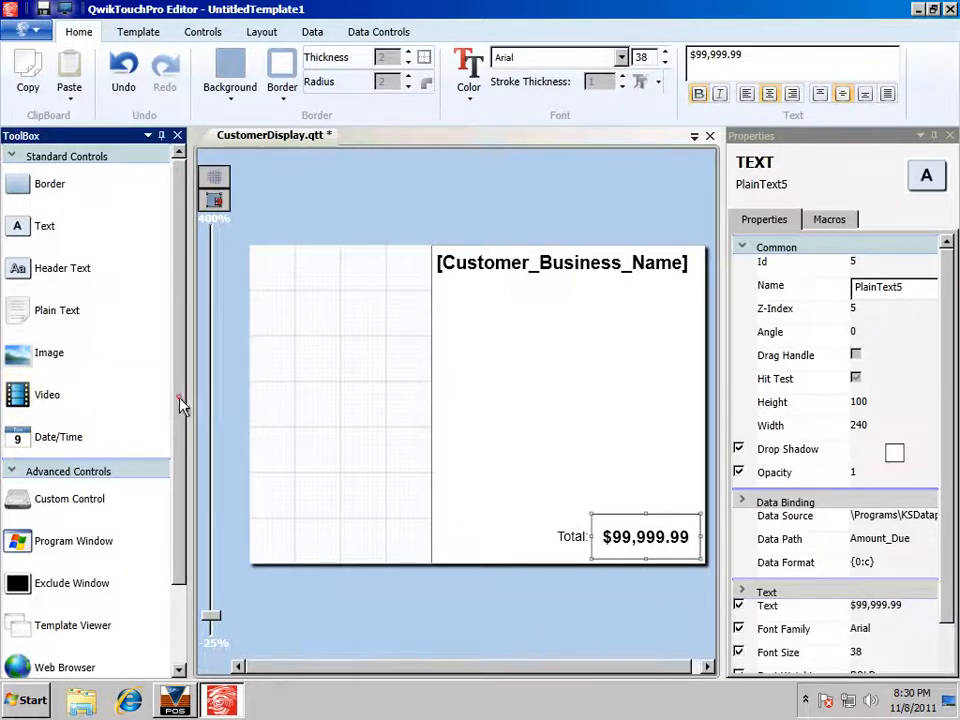
Step: Place a Data Grid below the customer name and choose KSDataport.qtpds as its data source
{"action": "left_click_drag", "start_coordinate": [180, 403], "coordinate": [186, 510]}
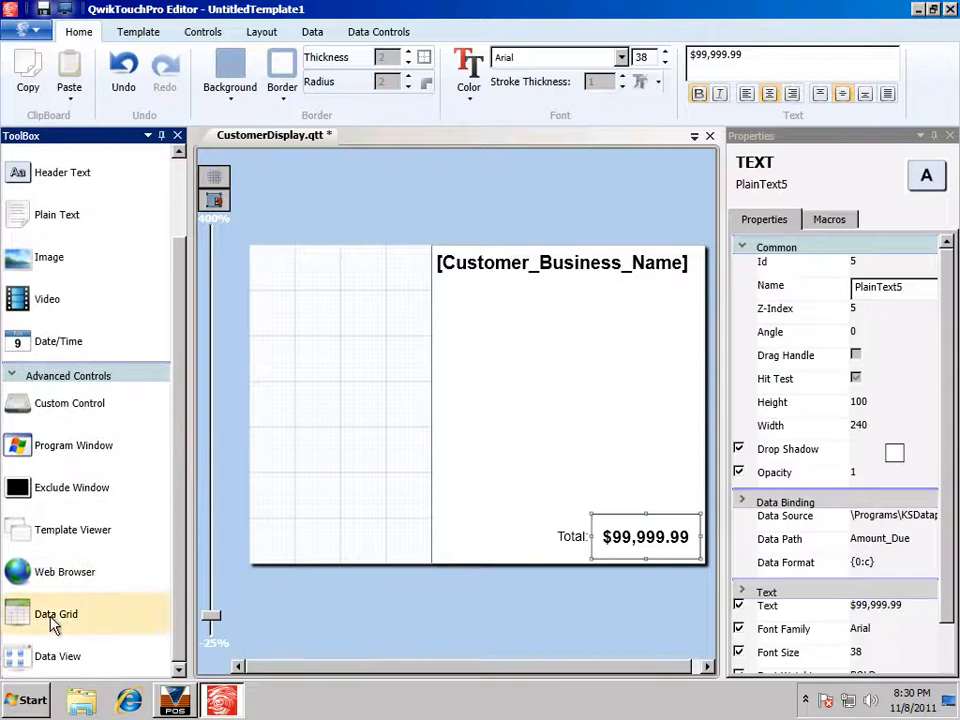
{"action": "left_click_drag", "start_coordinate": [53, 622], "coordinate": [350, 377]}
{"action": "left_click_drag", "start_coordinate": [438, 300], "coordinate": [443, 294]}
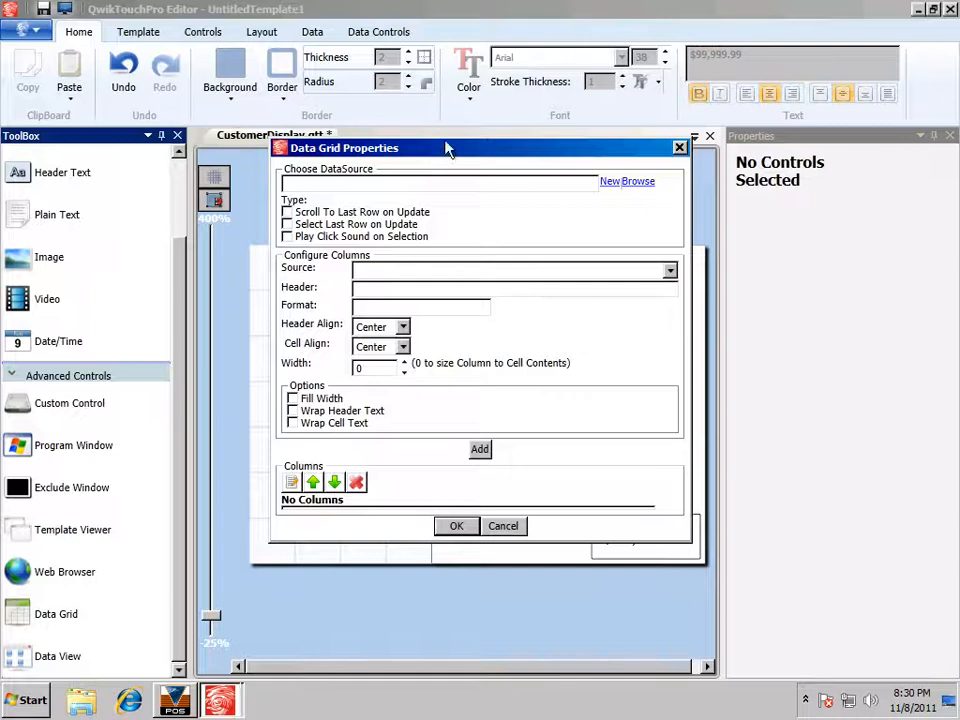
{"action": "left_click", "coordinate": [641, 182]}
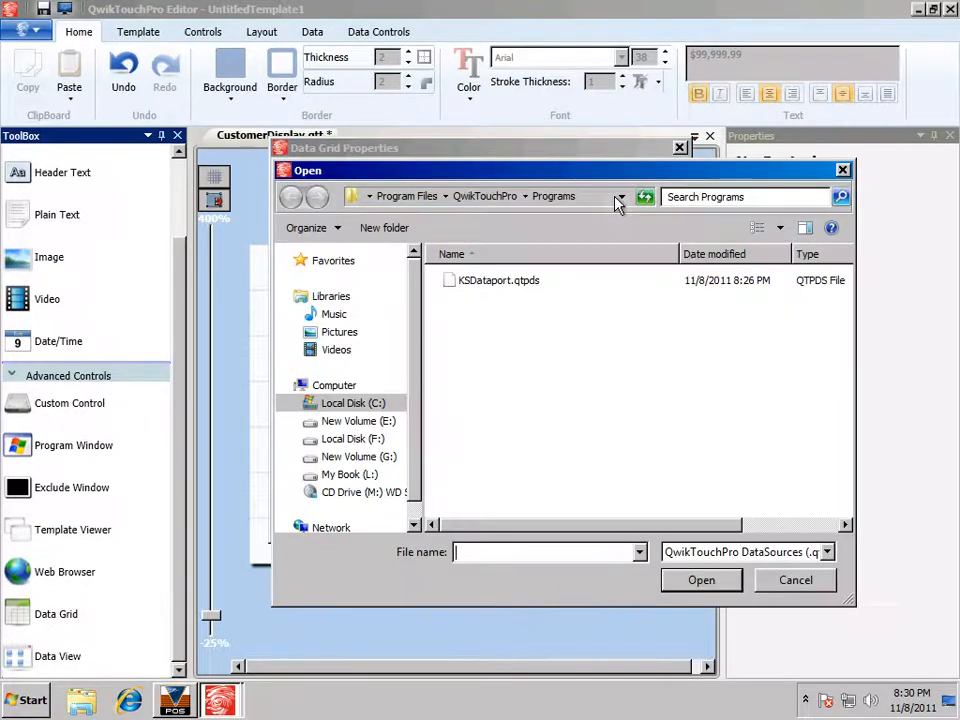
{"action": "left_click", "coordinate": [504, 283]}
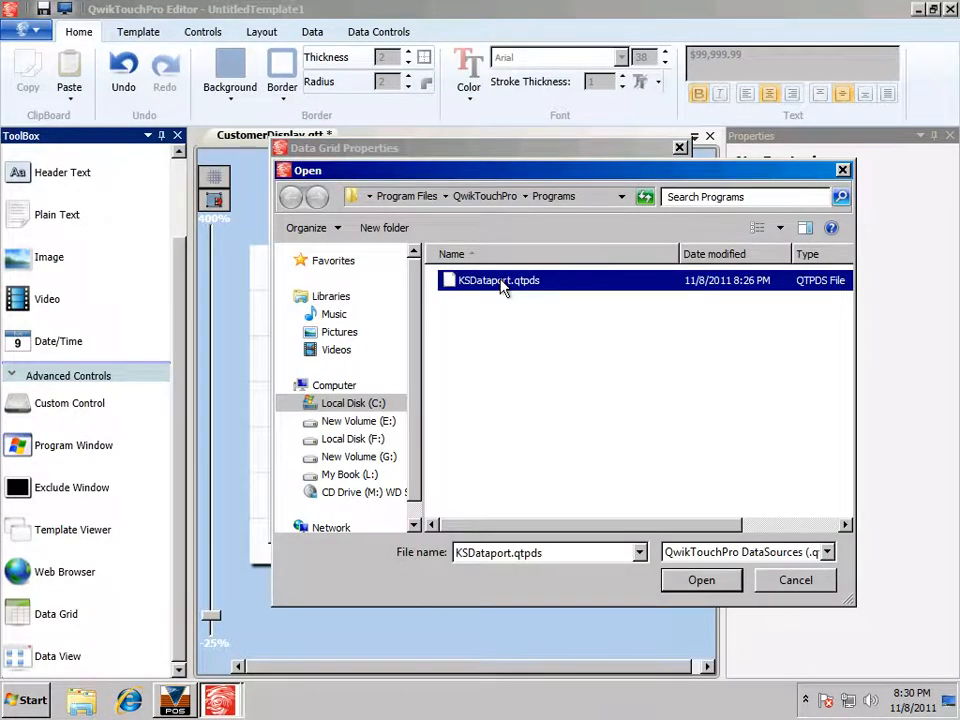
{"action": "left_click", "coordinate": [701, 580]}
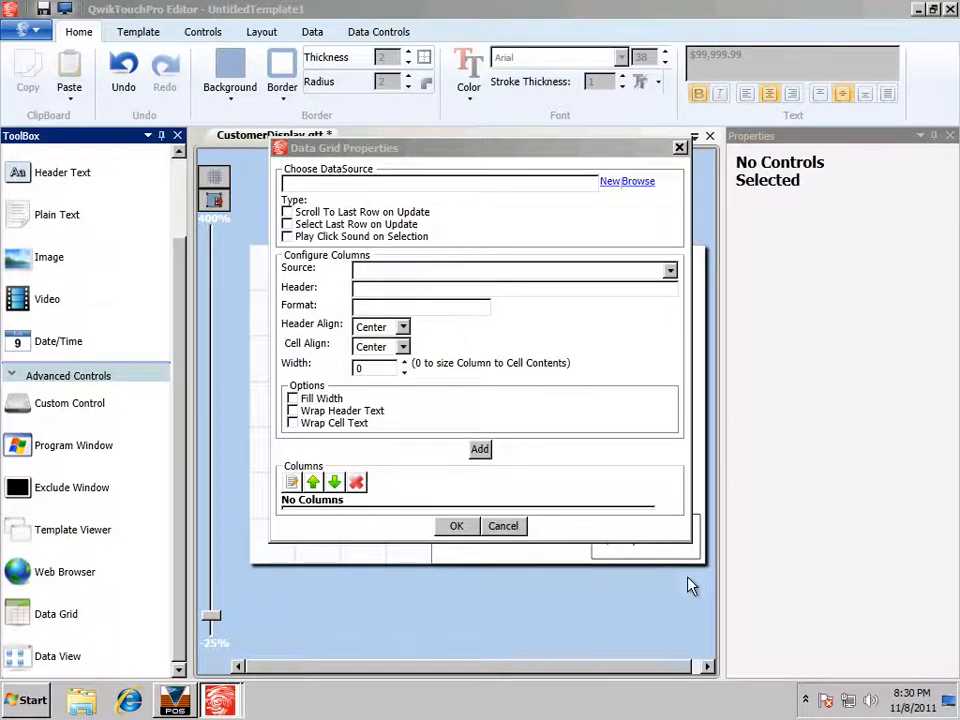
Step: Set the new grid column's source to Description and look through the other available source fields
{"action": "left_click", "coordinate": [376, 272]}
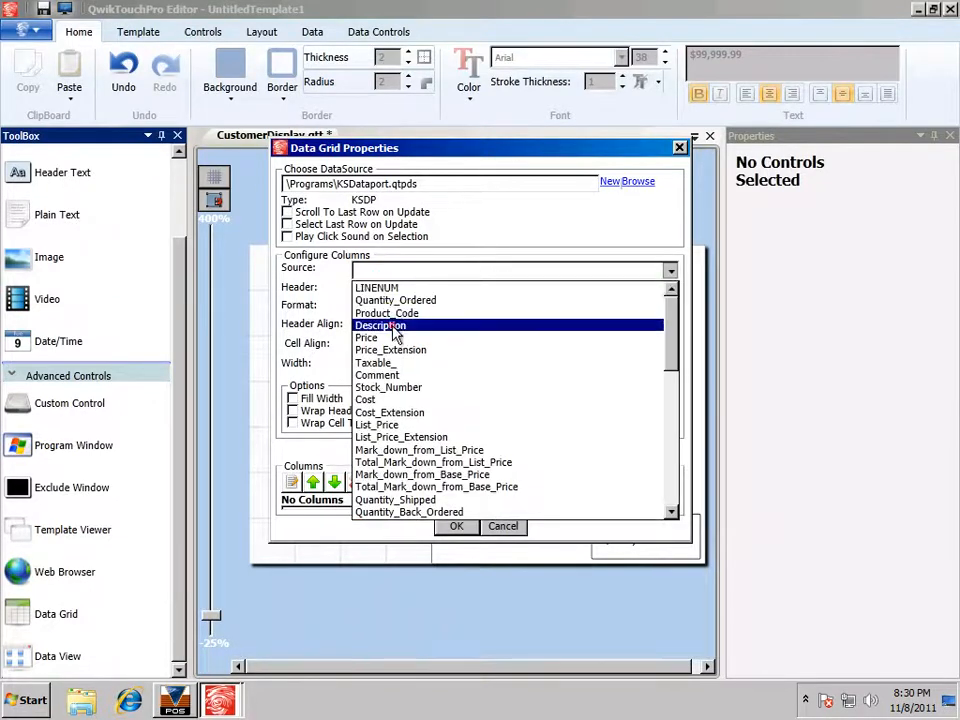
{"action": "left_click", "coordinate": [393, 326]}
{"action": "left_click", "coordinate": [559, 273]}
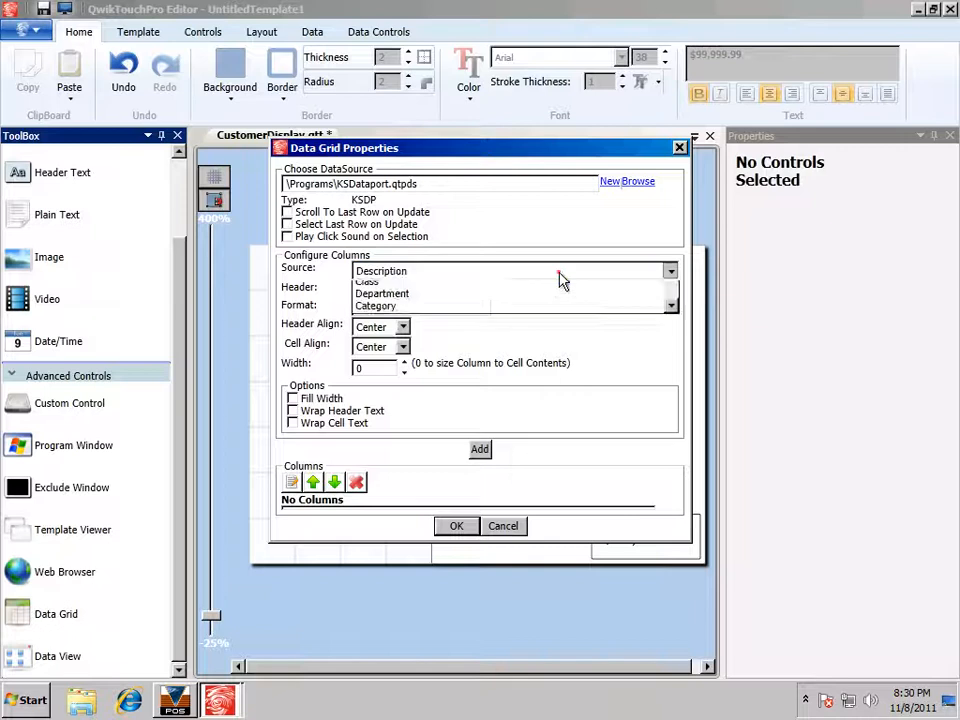
{"action": "mouse_move", "coordinate": [673, 305]}
{"action": "left_mouse_down"}
{"action": "mouse_move", "coordinate": [675, 485]}
{"action": "mouse_move", "coordinate": [685, 462]}
{"action": "mouse_move", "coordinate": [672, 300]}
{"action": "left_mouse_up"}
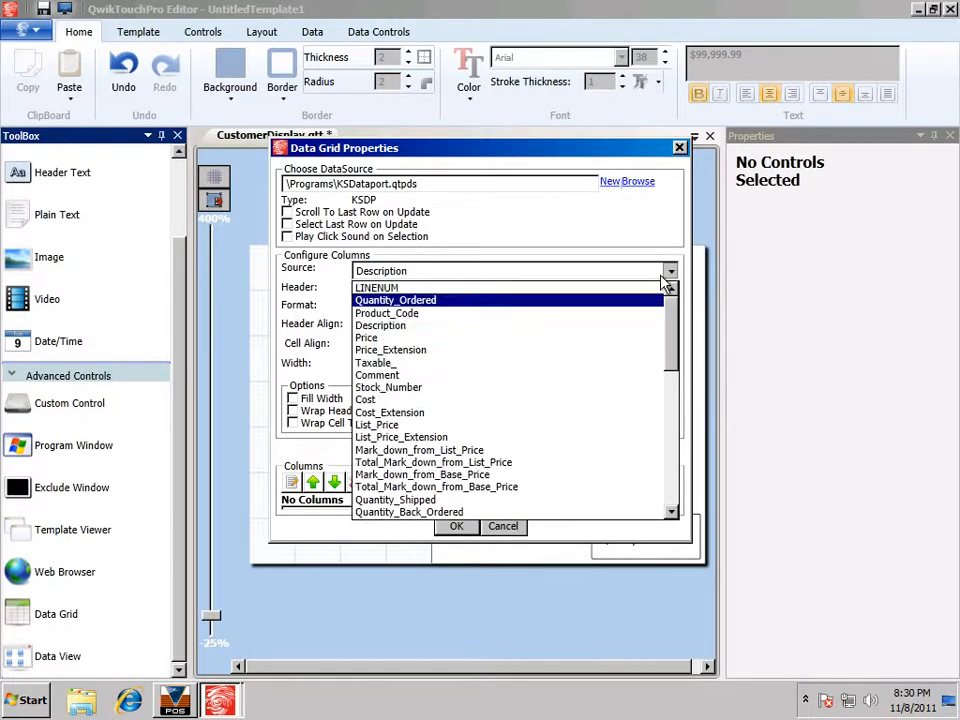
{"action": "left_click", "coordinate": [627, 279]}
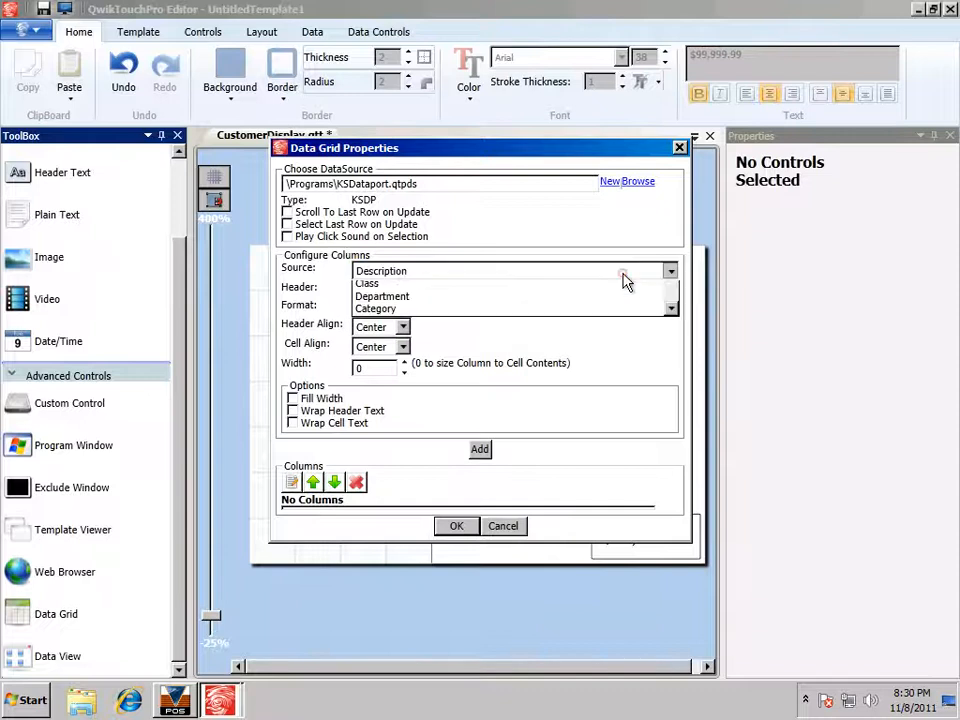
{"action": "left_click", "coordinate": [624, 281]}
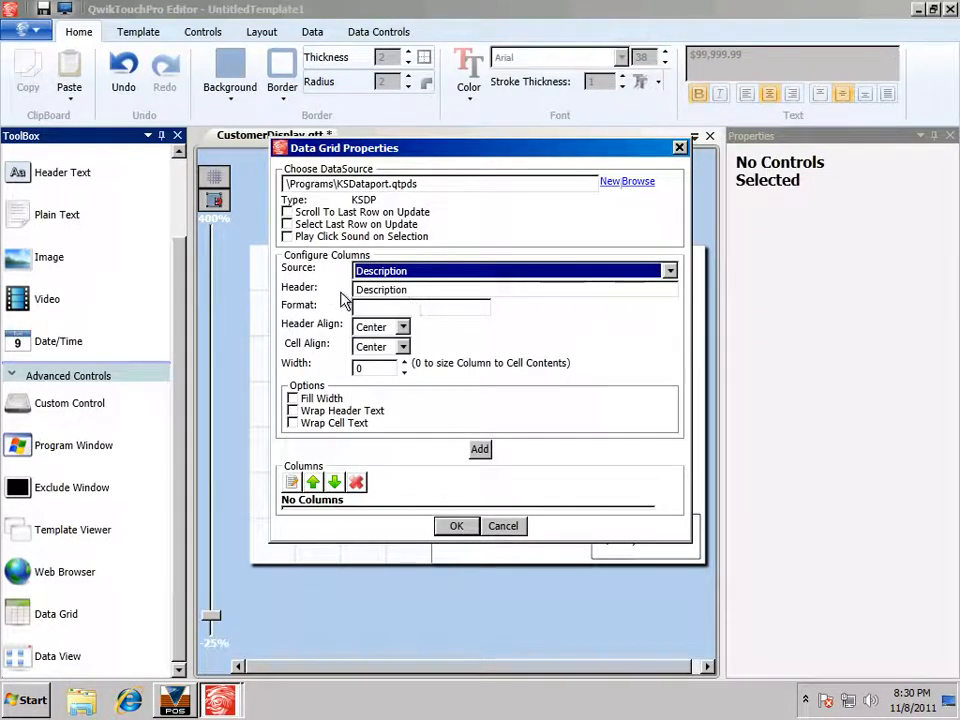
Step: Add the Description column with left-aligned cells, Fill Width and Wrap Cell Text enabled, and accept the grid properties
{"action": "left_click", "coordinate": [380, 349]}
{"action": "left_click", "coordinate": [384, 364]}
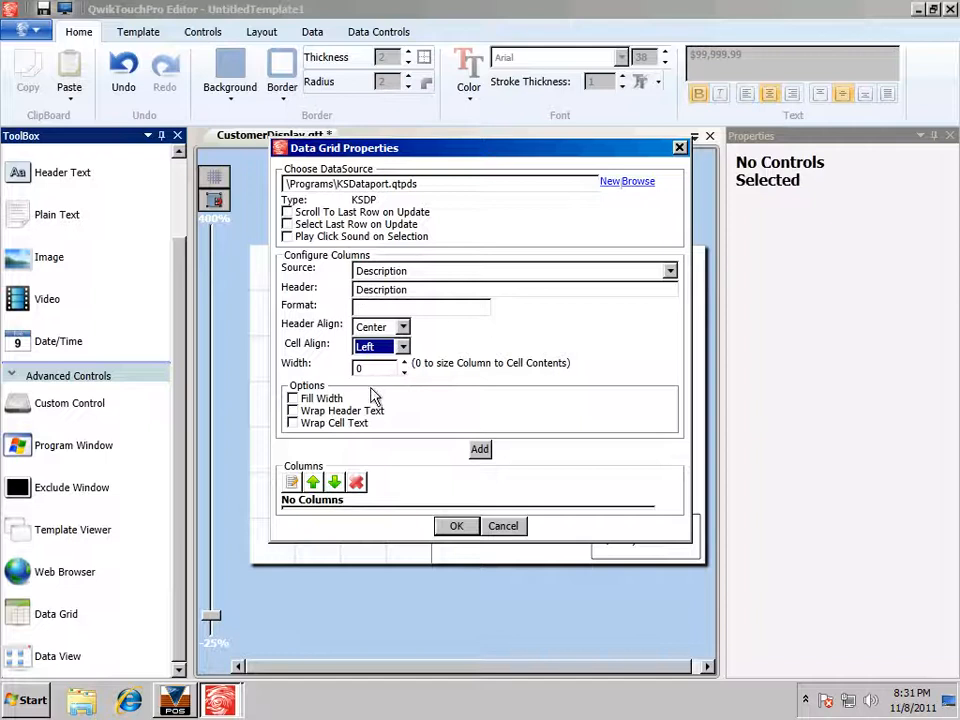
{"action": "left_click", "coordinate": [292, 398]}
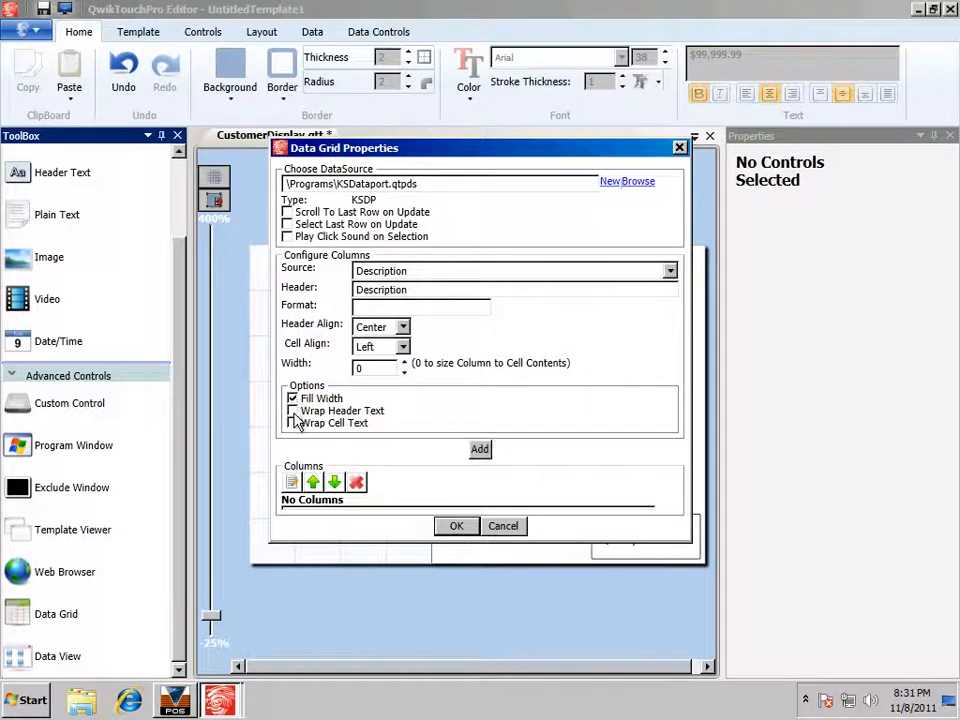
{"action": "left_click", "coordinate": [292, 423]}
{"action": "left_click", "coordinate": [481, 450]}
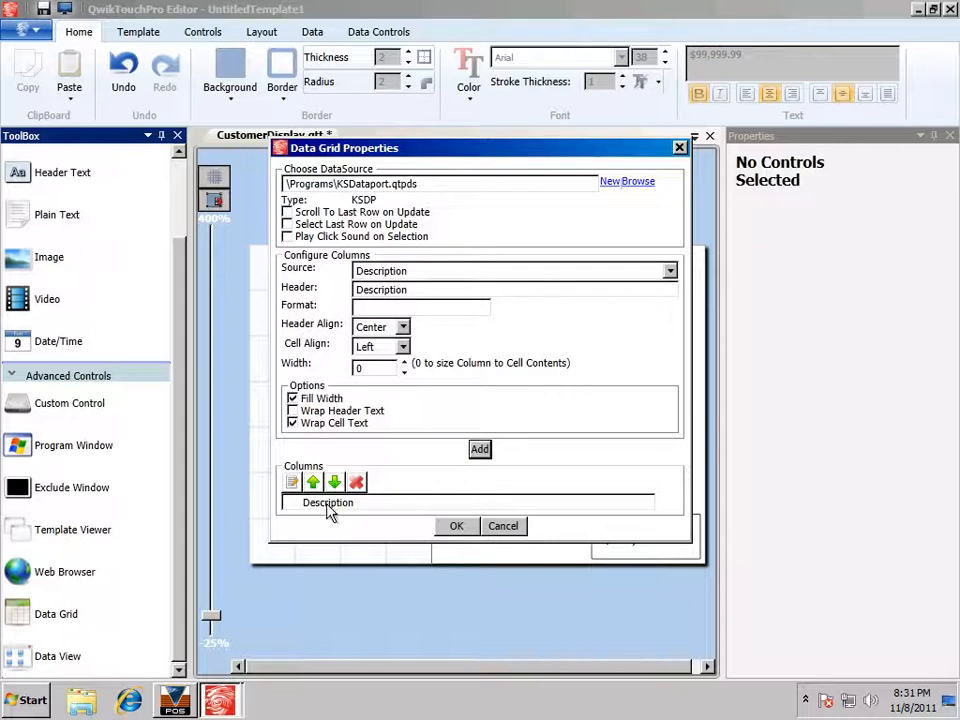
{"action": "left_click", "coordinate": [458, 527]}
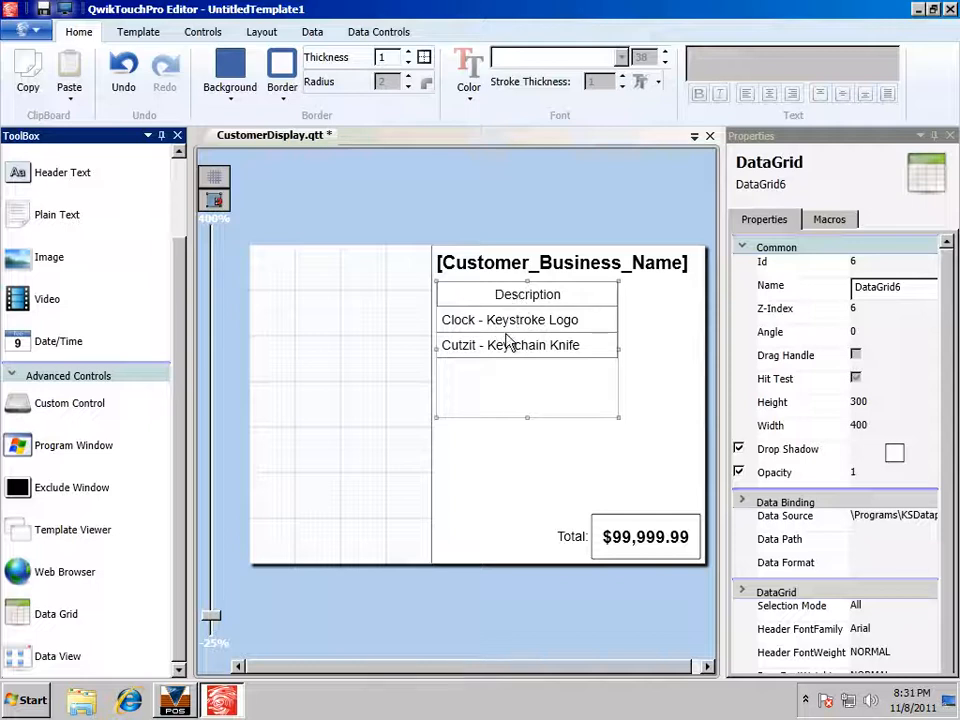
{"action": "left_click", "coordinate": [179, 701]}
{"action": "left_click", "coordinate": [179, 701]}
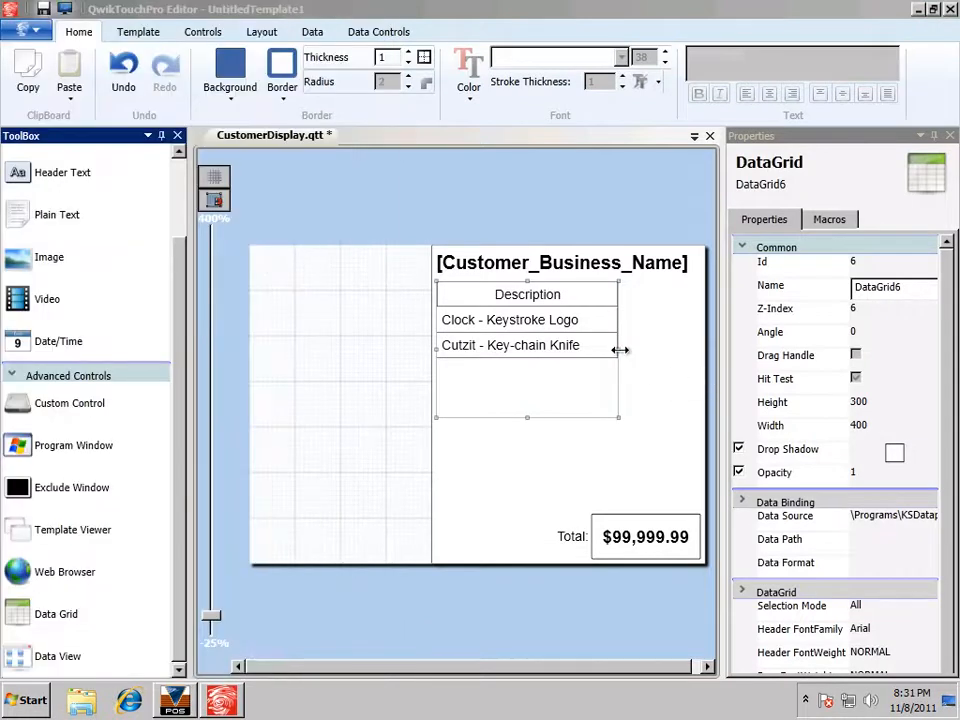
Step: Resize the data grid to 580 wide by 500 high, filling the space above the total, and set its border thickness to 2
{"action": "left_click_drag", "start_coordinate": [621, 349], "coordinate": [701, 393]}
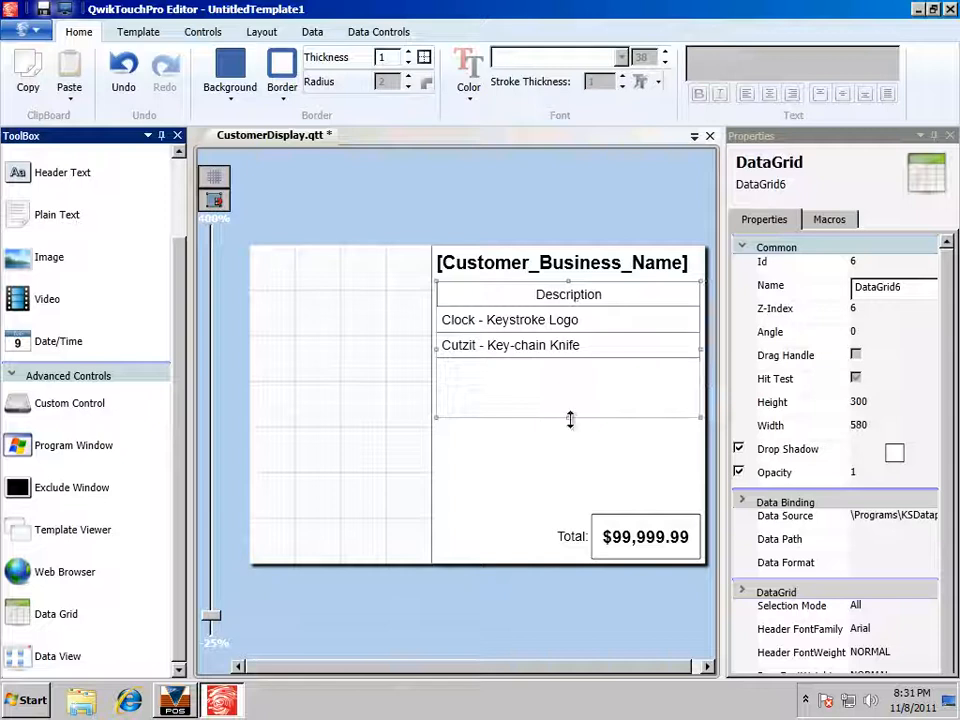
{"action": "left_click_drag", "start_coordinate": [569, 419], "coordinate": [565, 511]}
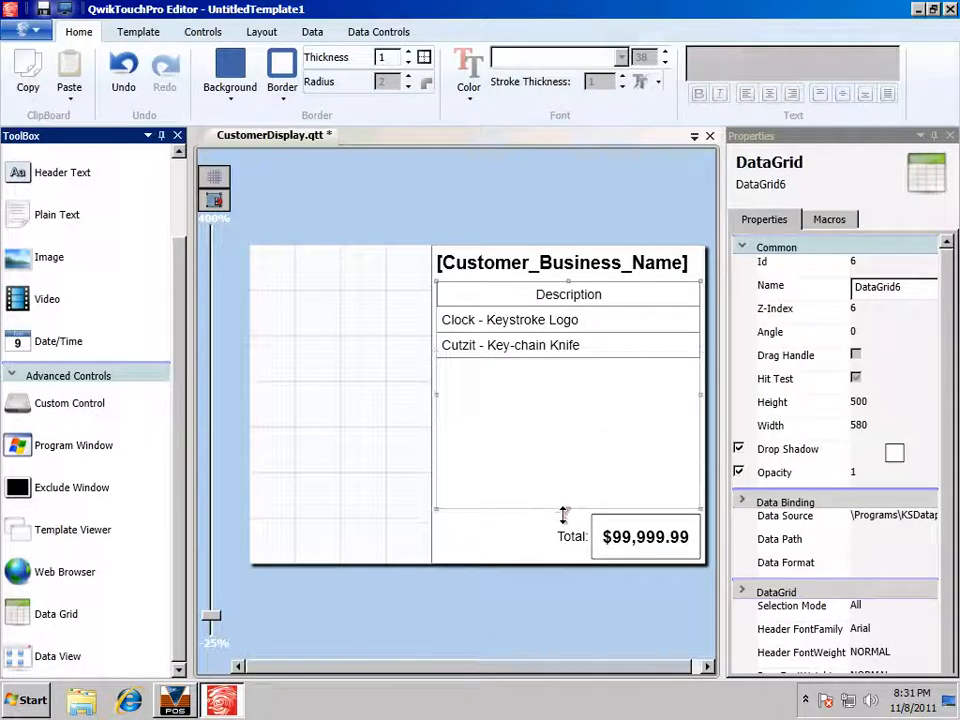
{"action": "left_click", "coordinate": [408, 53]}
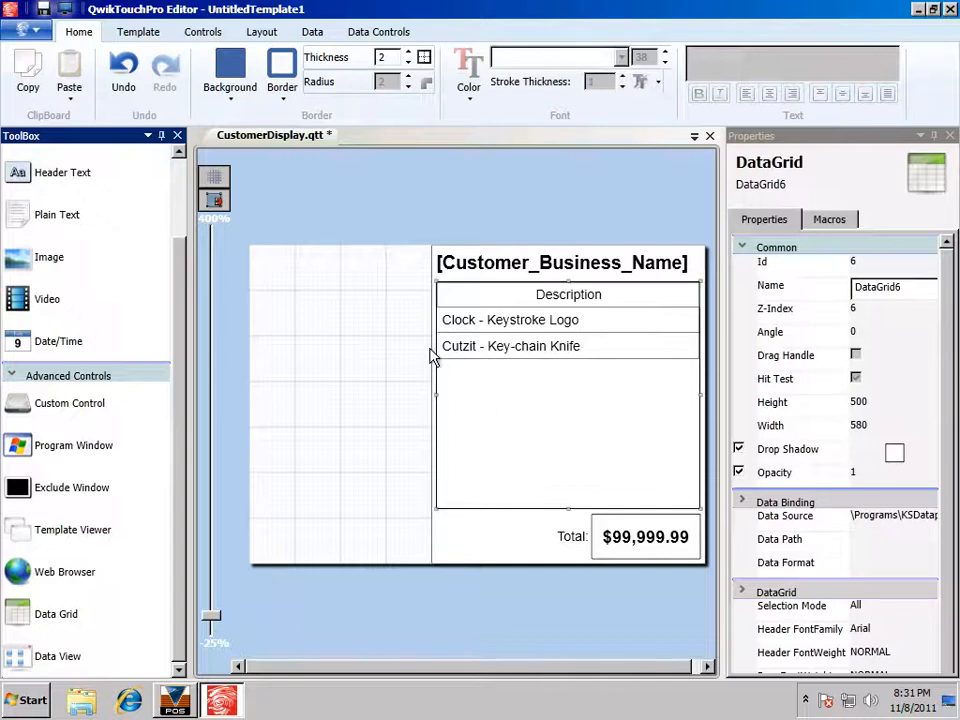
Step: Set the data grid's background to the image QwikTouchProSplashScreen800x800.PNG
{"action": "left_click", "coordinate": [230, 101]}
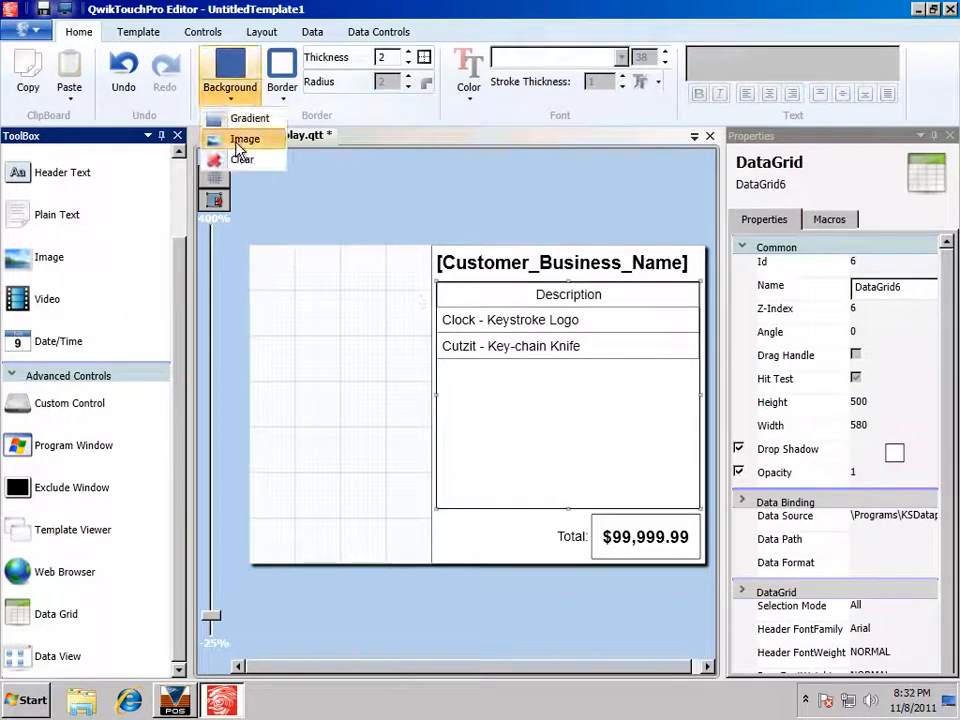
{"action": "left_click", "coordinate": [240, 144]}
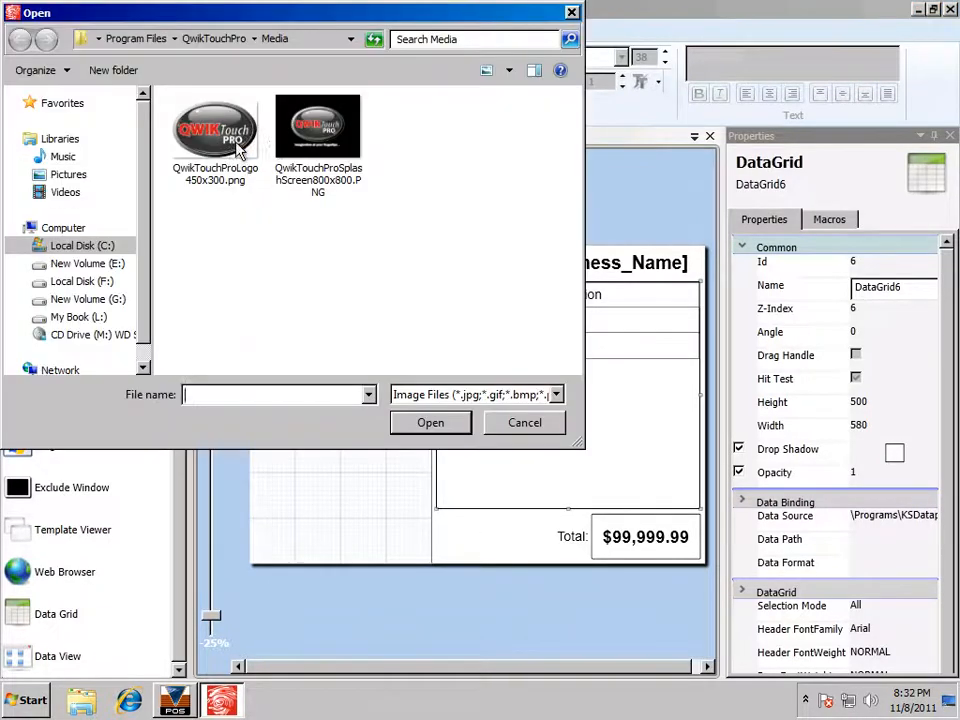
{"action": "left_click", "coordinate": [326, 133]}
{"action": "left_click", "coordinate": [430, 422]}
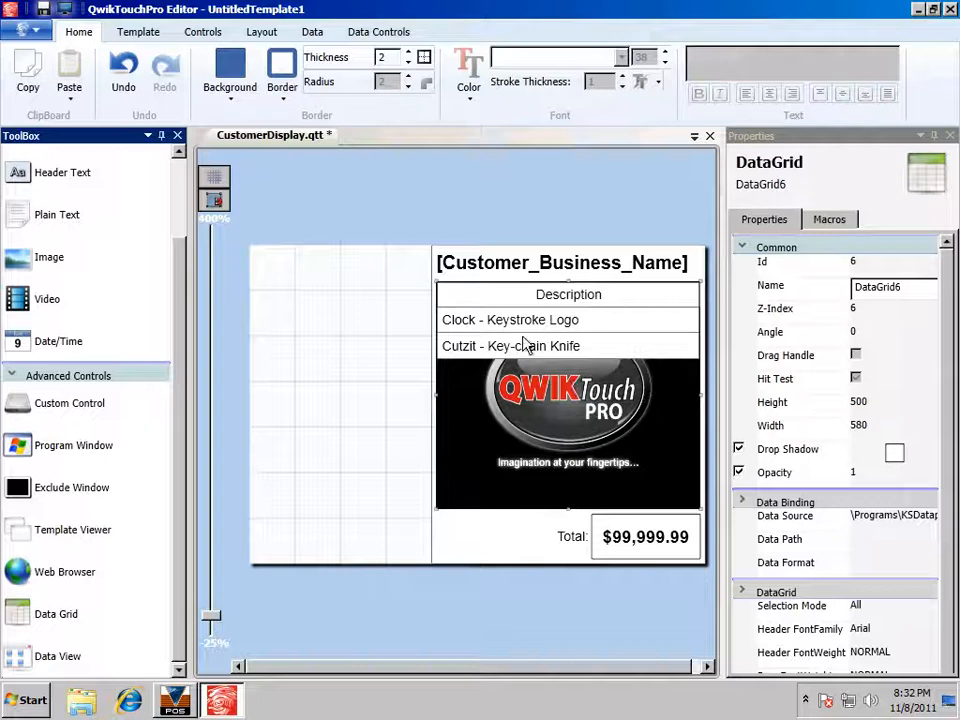
Step: Switch to Keystroke POS, add ten of item 3 to the sales invoice using 10*3, and return to the template editor
{"action": "left_click", "coordinate": [180, 702]}
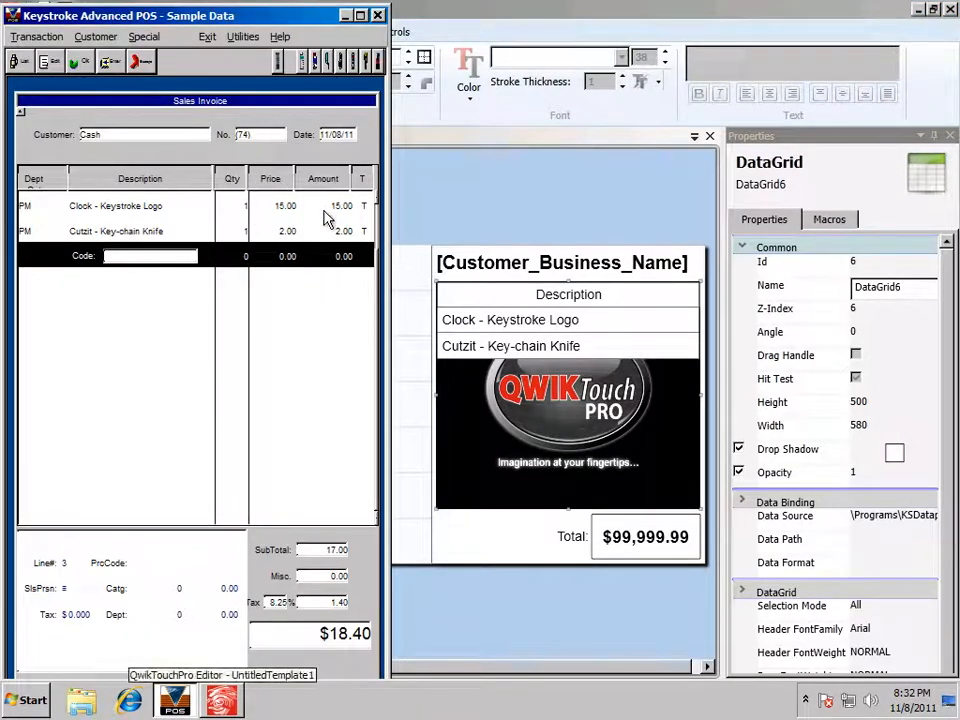
{"action": "type", "text": "10*3"}
{"action": "key", "text": "Return"}
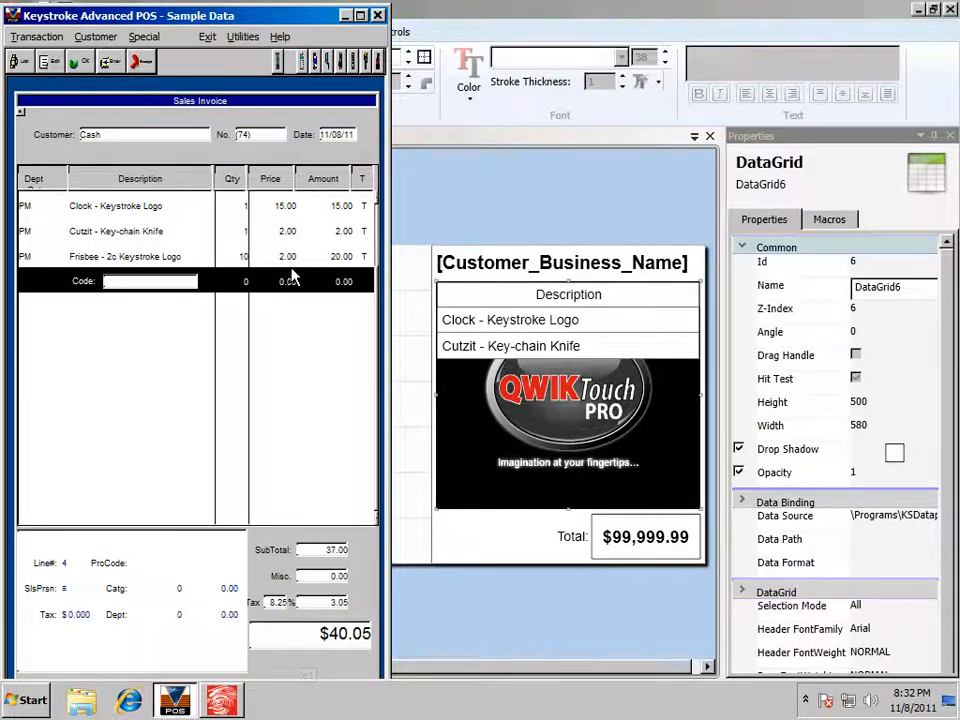
{"action": "left_click", "coordinate": [347, 16]}
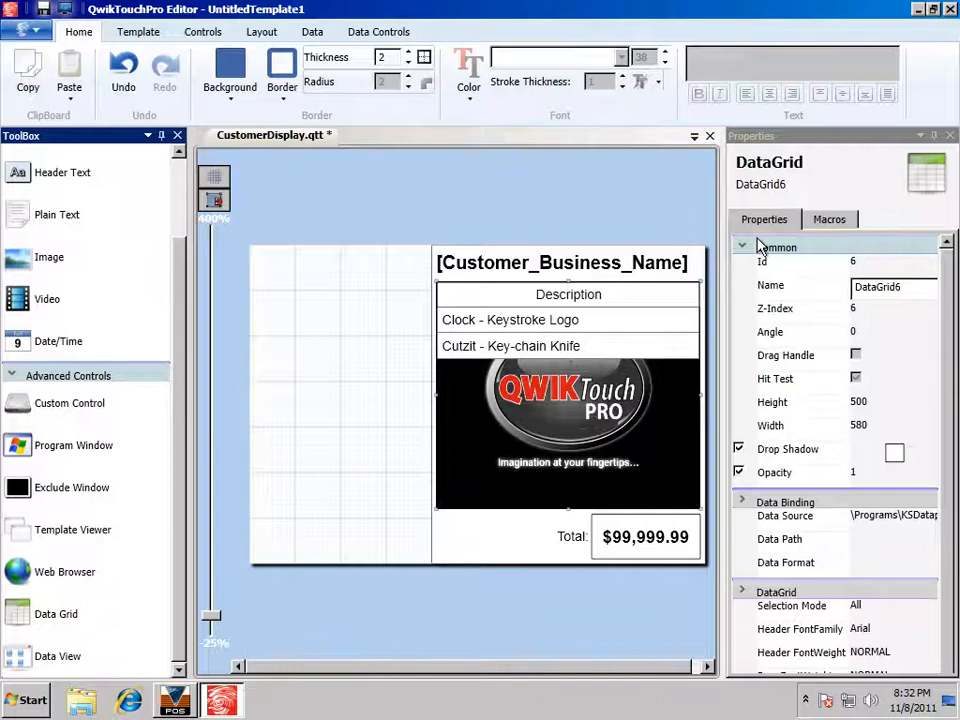
Step: Configure the data grid with a new column whose source is Quantity_Shipped and header is QTY
{"action": "left_click", "coordinate": [377, 33]}
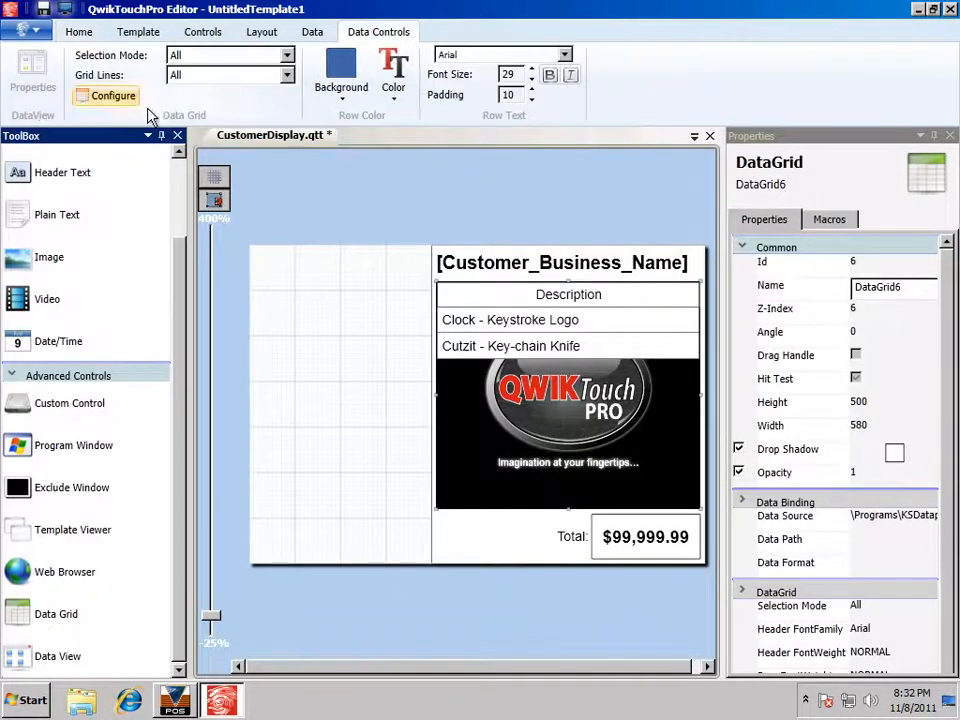
{"action": "left_click", "coordinate": [100, 96]}
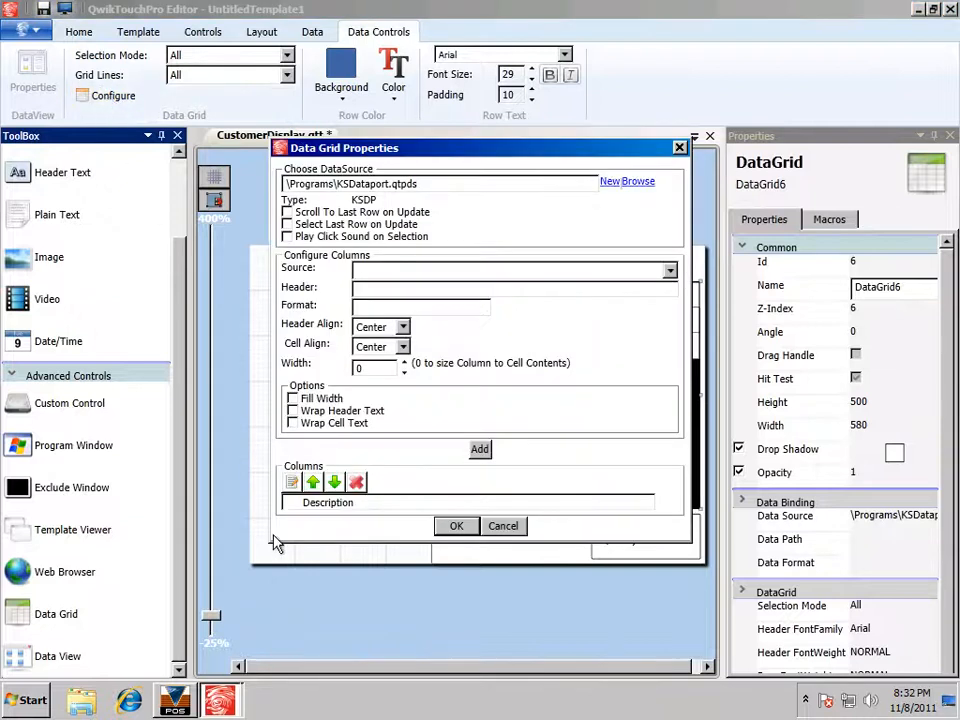
{"action": "left_click_drag", "start_coordinate": [430, 151], "coordinate": [425, 141]}
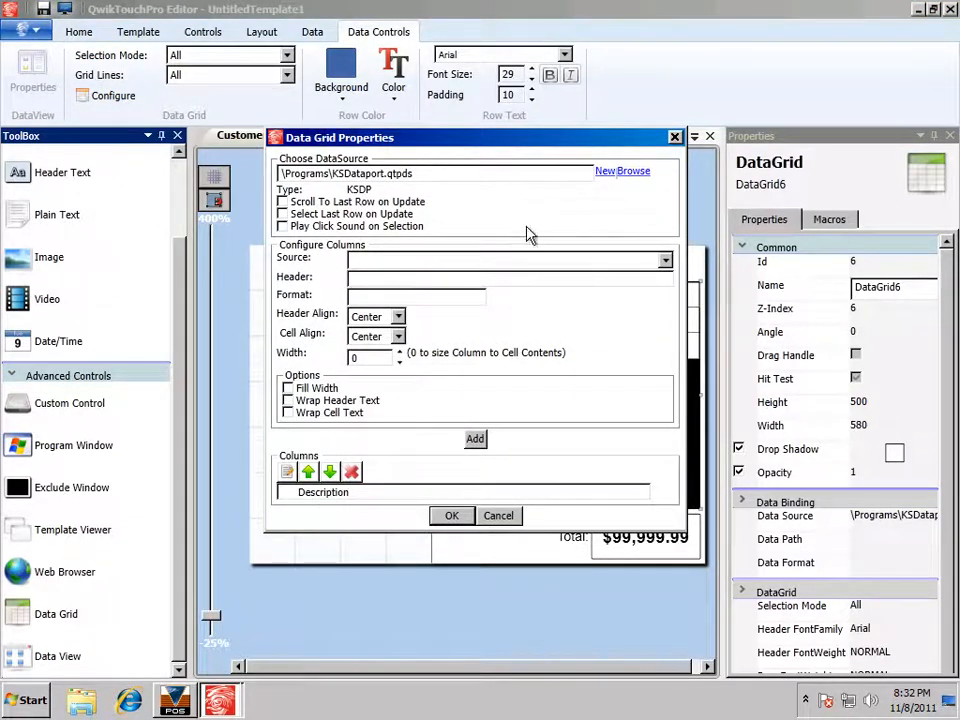
{"action": "left_click", "coordinate": [665, 262]}
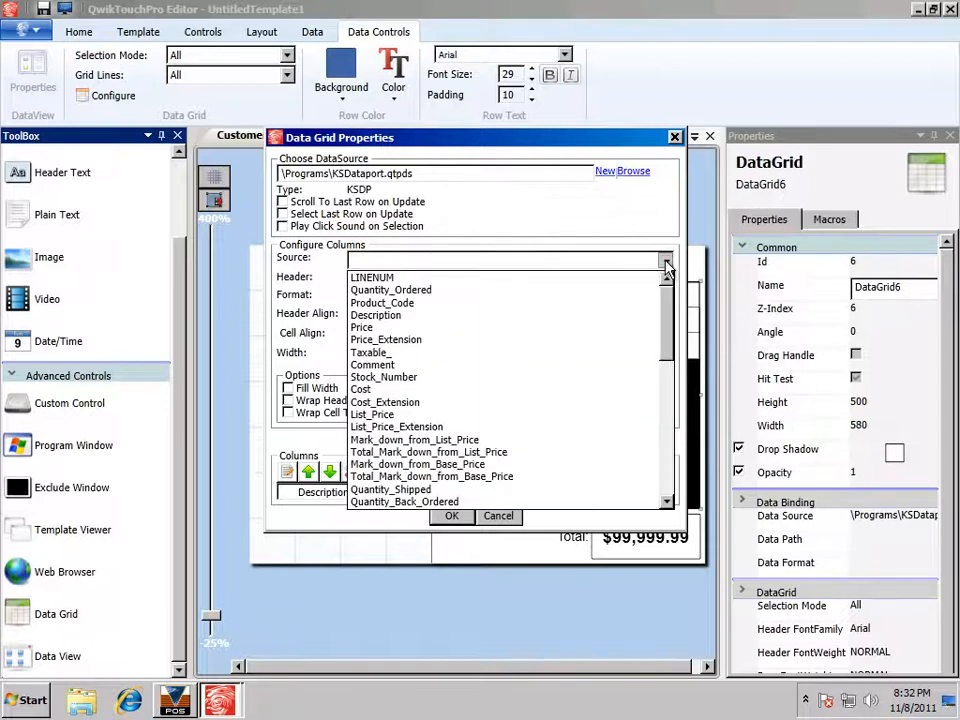
{"action": "left_click_drag", "start_coordinate": [671, 309], "coordinate": [671, 358]}
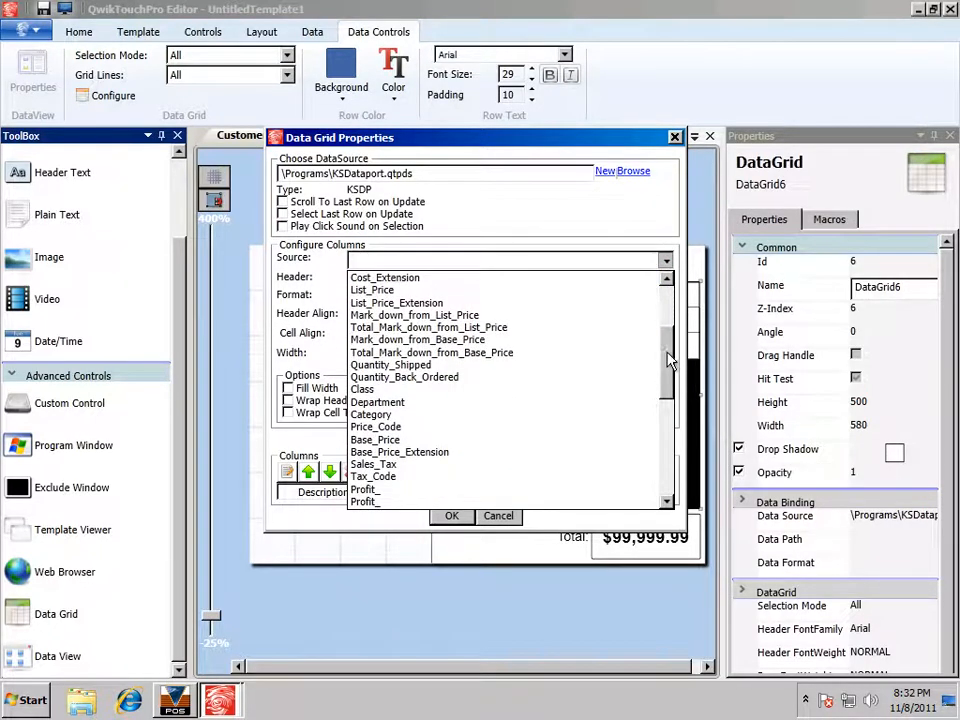
{"action": "left_click", "coordinate": [445, 366]}
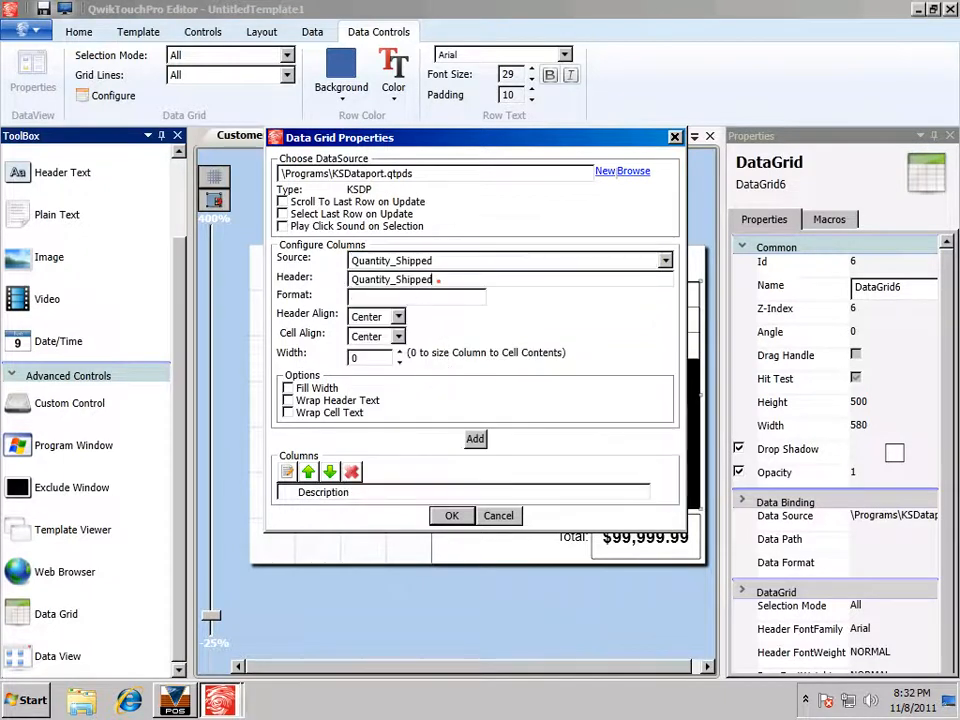
{"action": "left_click_drag", "start_coordinate": [438, 281], "coordinate": [107, 250]}
{"action": "type", "text": "Q"}
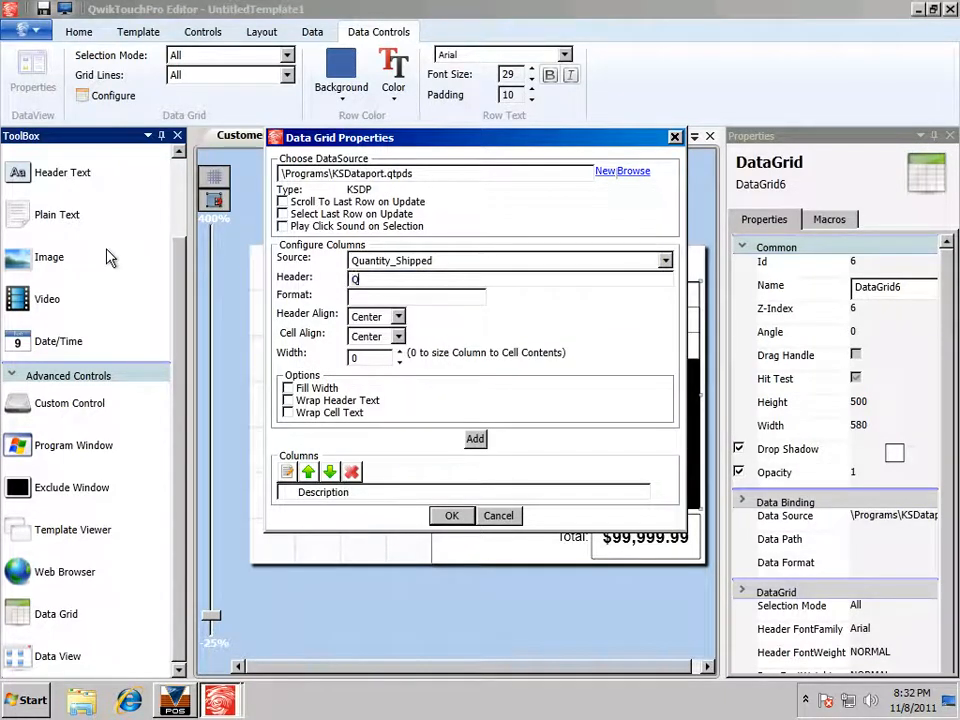
{"action": "type", "text": "TY"}
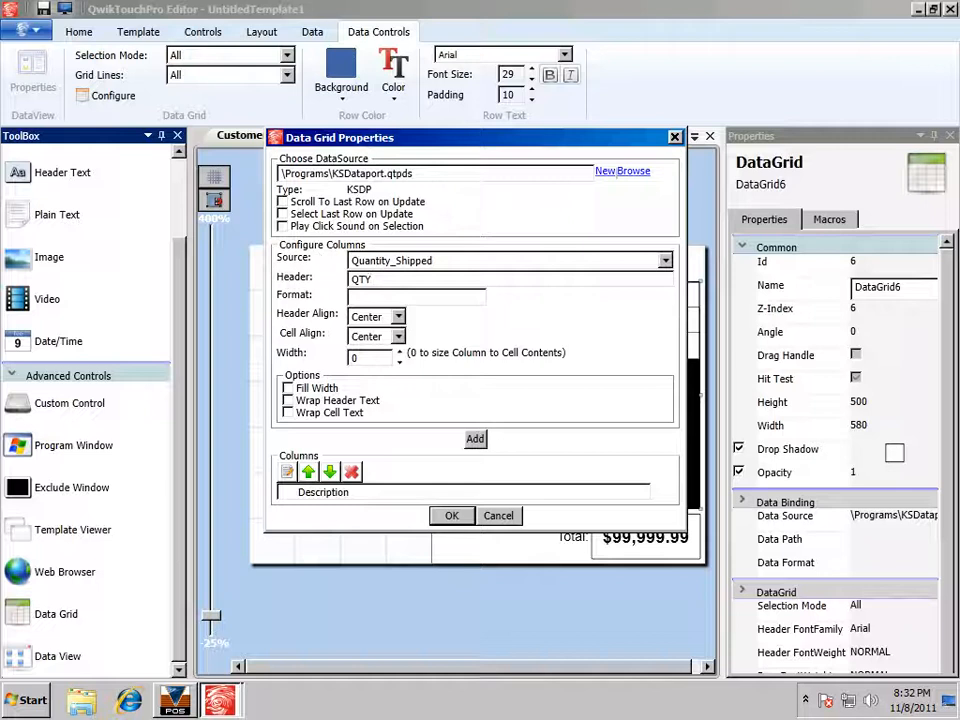
Step: Right-align the QTY column's cells, set its width to 65, and add it to the grid columns
{"action": "left_click", "coordinate": [391, 337]}
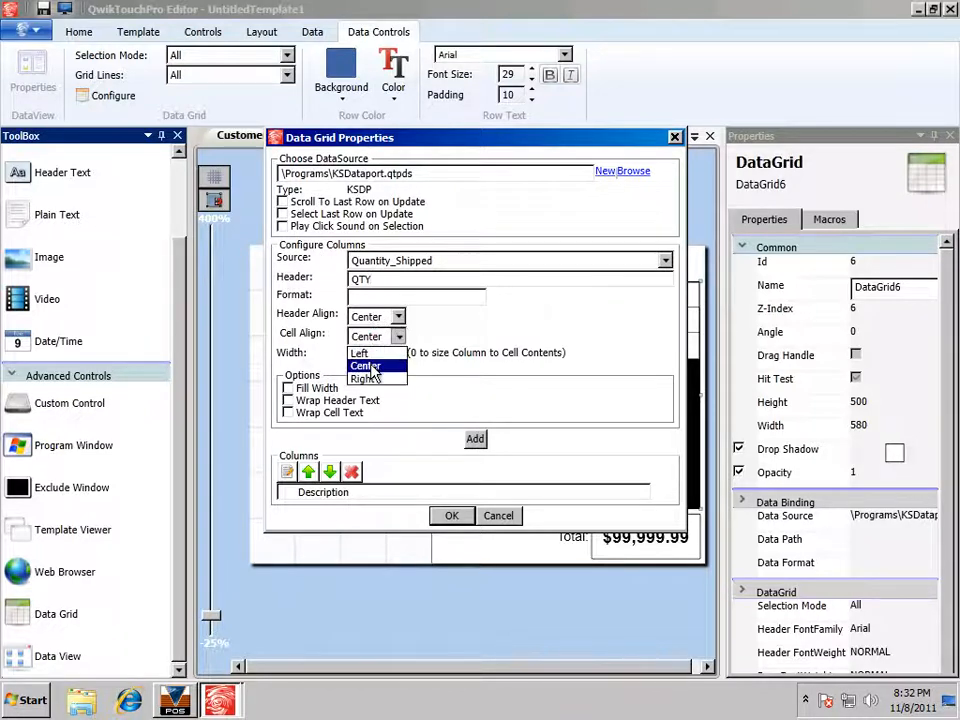
{"action": "left_click", "coordinate": [366, 379]}
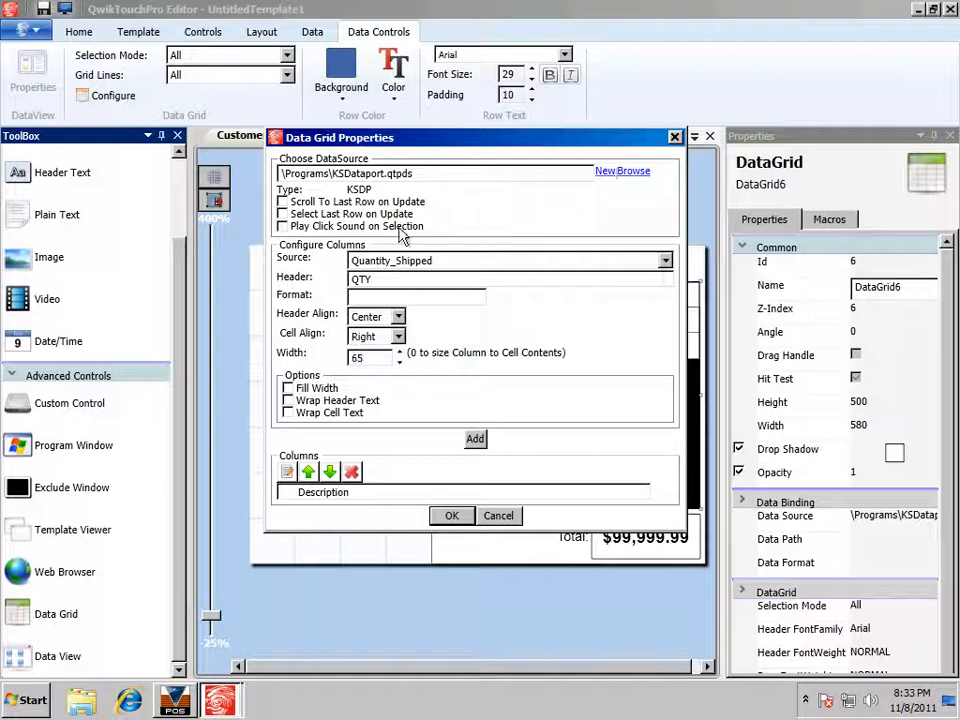
{"action": "left_click_drag", "start_coordinate": [407, 141], "coordinate": [468, 149]}
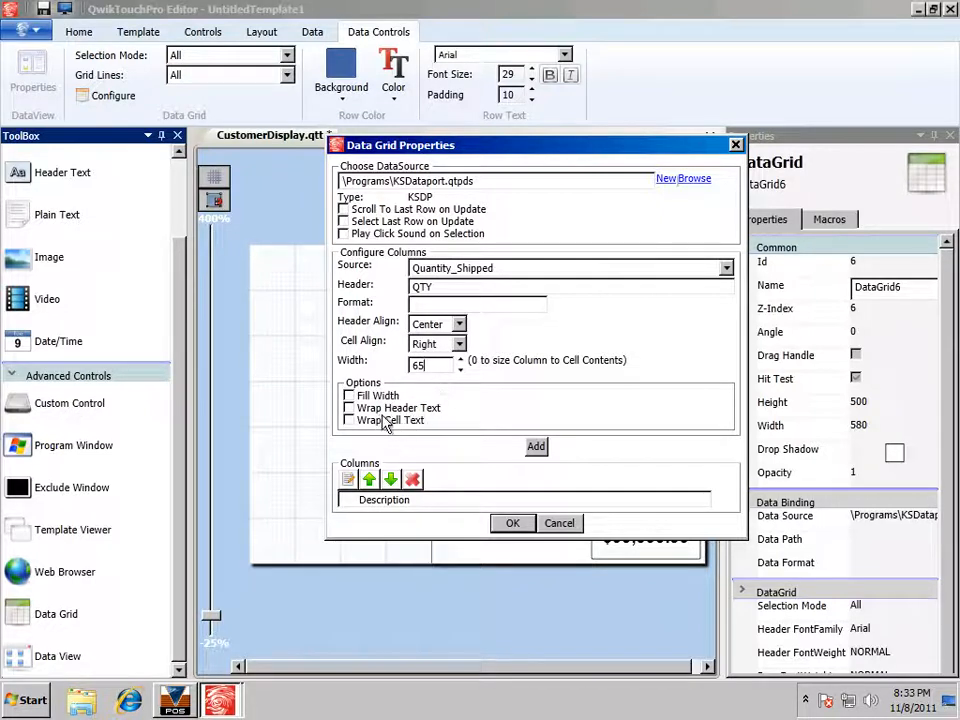
{"action": "left_click", "coordinate": [537, 448]}
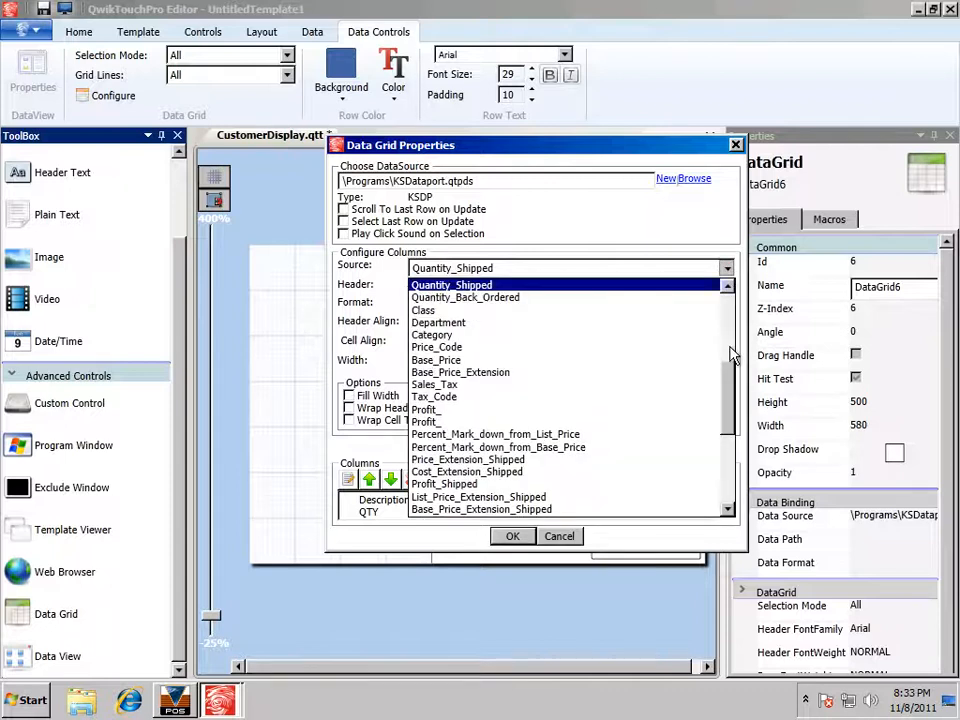
Step: Add a column sourced from List_Price with the header Price, format {0:c} and width 125
{"action": "scroll", "coordinate": [730, 380], "scroll_direction": "up", "scroll_amount": 3}
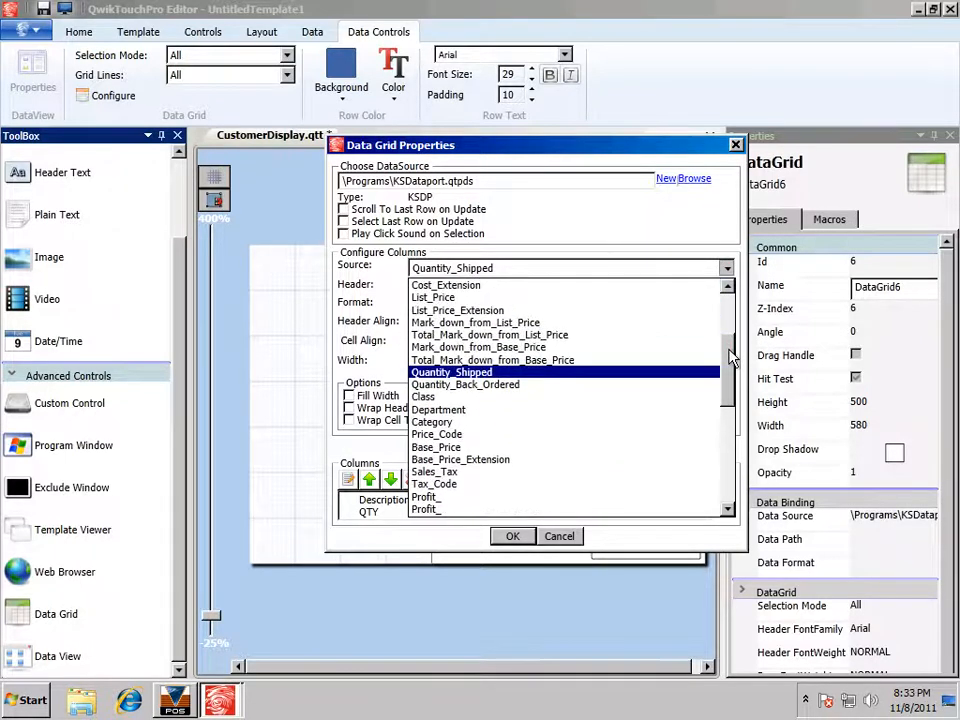
{"action": "left_click", "coordinate": [450, 311]}
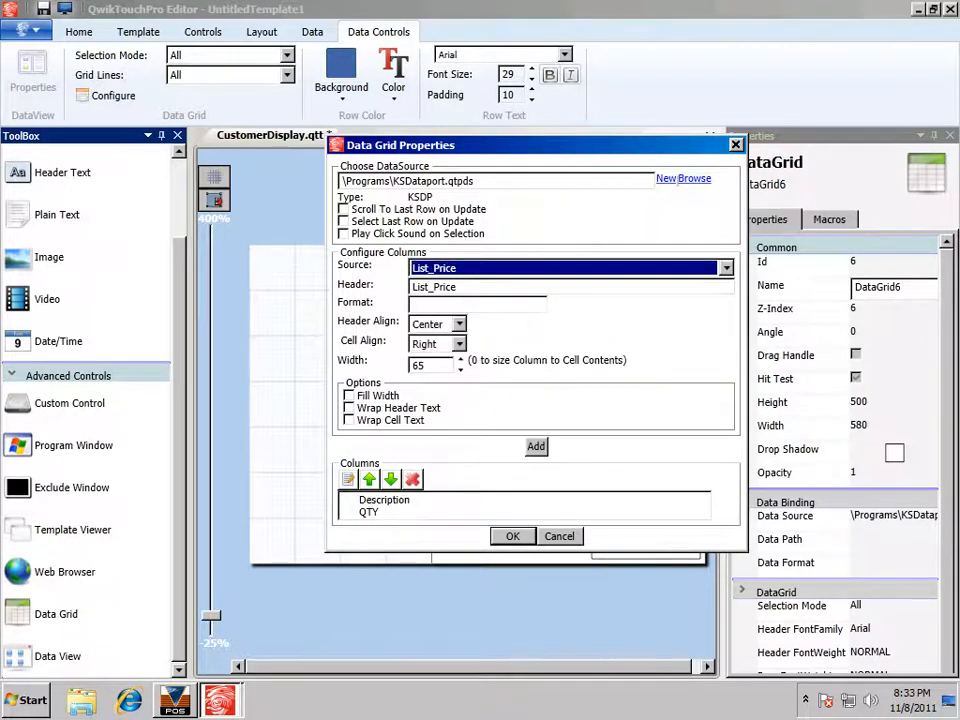
{"action": "type", "text": "Pric"}
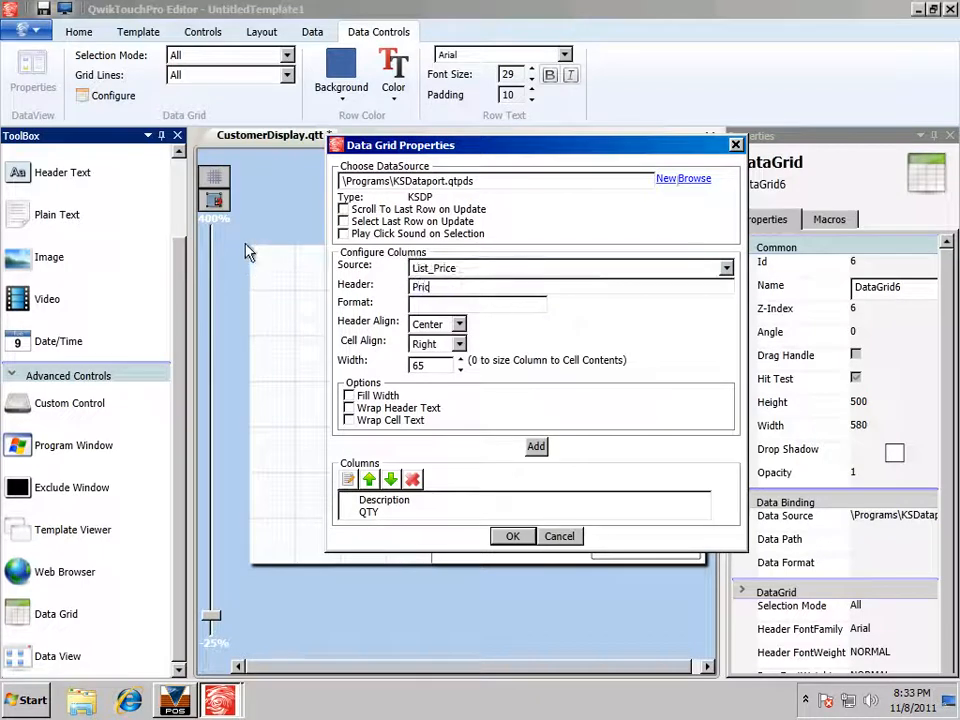
{"action": "type", "text": "e"}
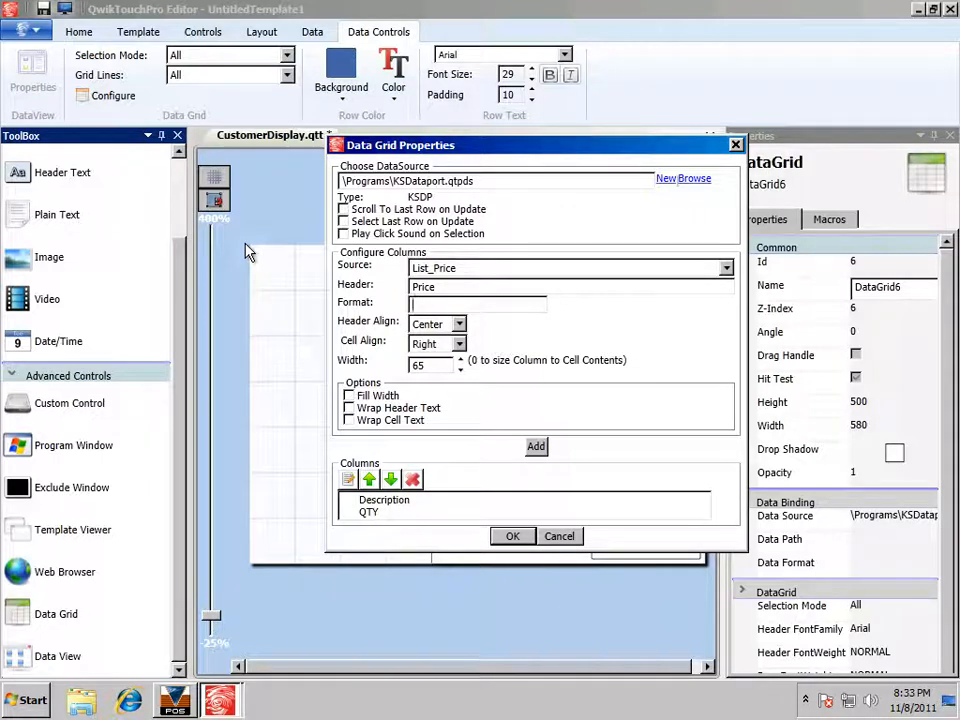
{"action": "type", "text": "{0:"}
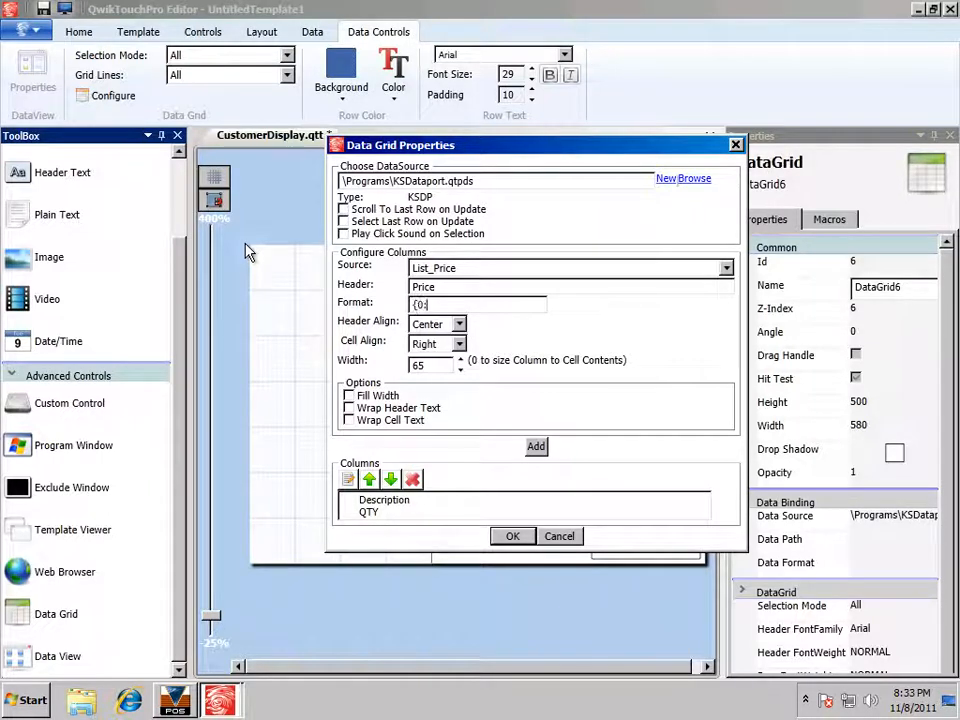
{"action": "type", "text": "c"}
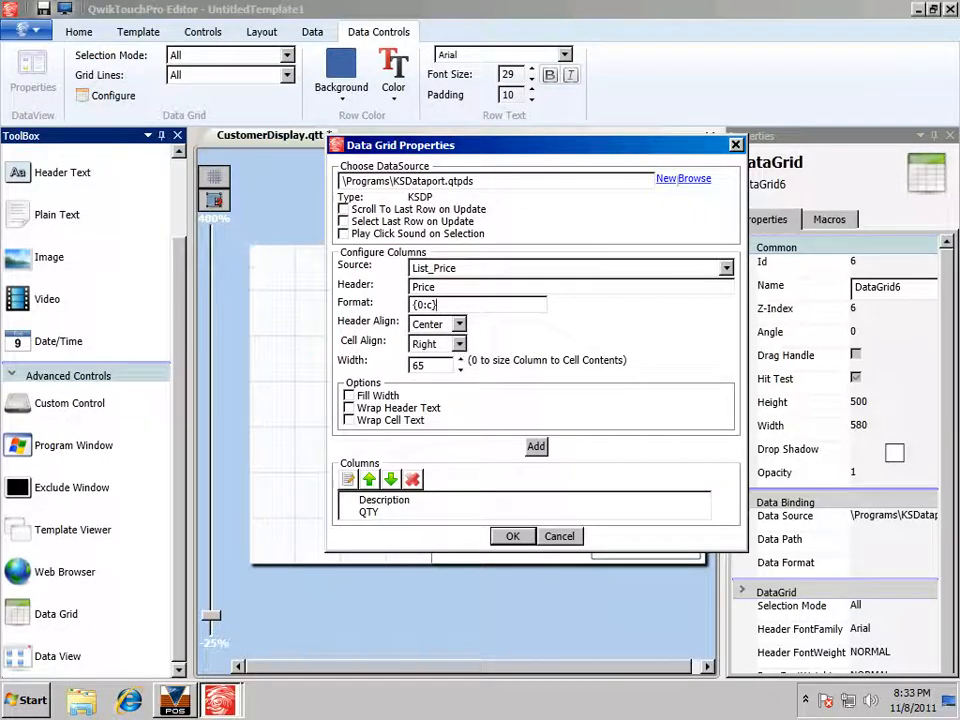
{"action": "left_click_drag", "start_coordinate": [435, 365], "coordinate": [383, 370]}
{"action": "type", "text": "125"}
{"action": "left_click", "coordinate": [536, 446]}
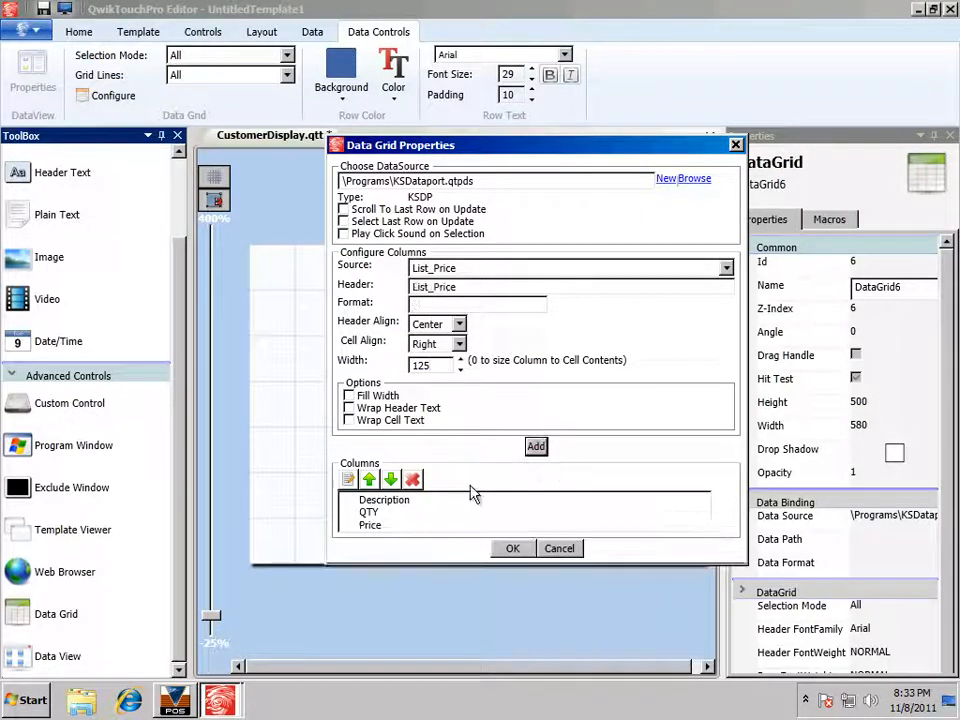
Step: Add a column sourced from List_Price_Extension with the header Amount and format {0:c}, and accept the grid properties
{"action": "left_click", "coordinate": [726, 268]}
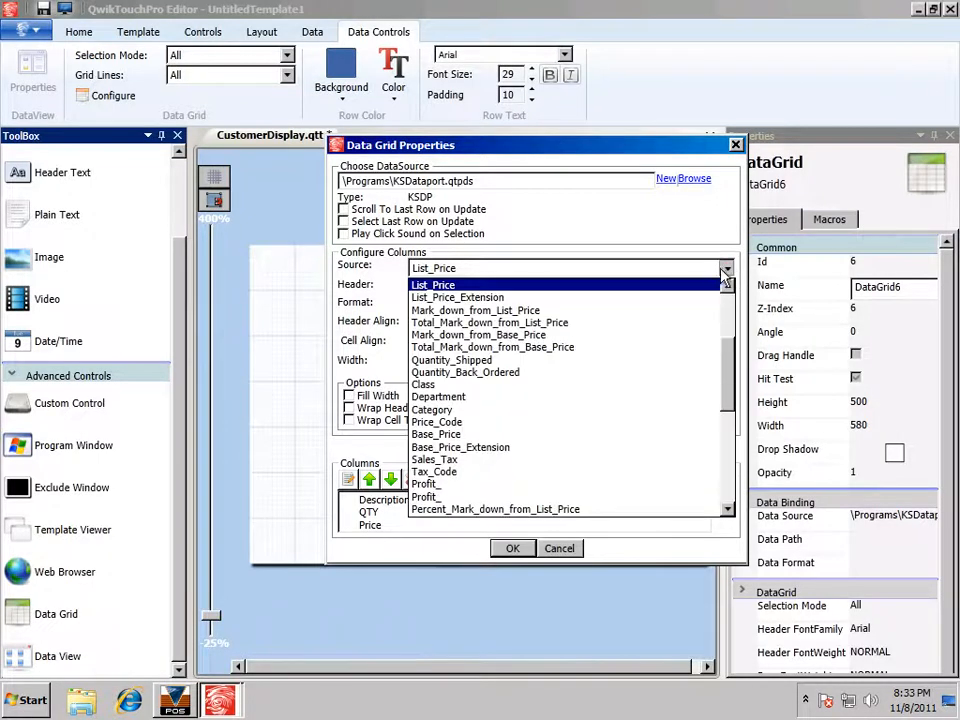
{"action": "left_click", "coordinate": [516, 299]}
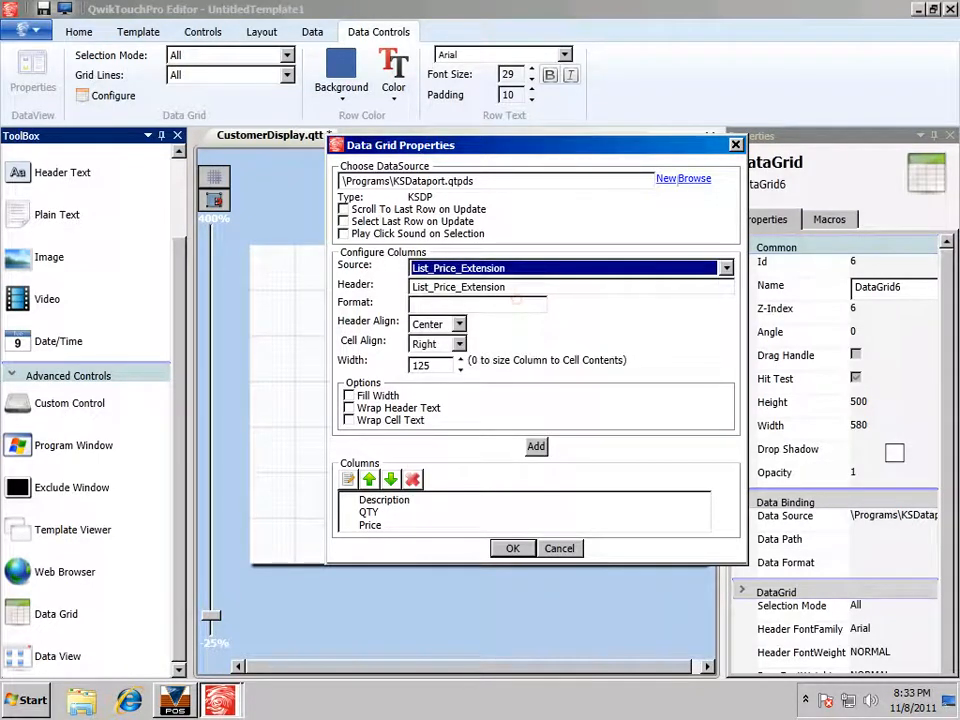
{"action": "left_click_drag", "start_coordinate": [515, 287], "coordinate": [254, 283]}
{"action": "type", "text": "Am"}
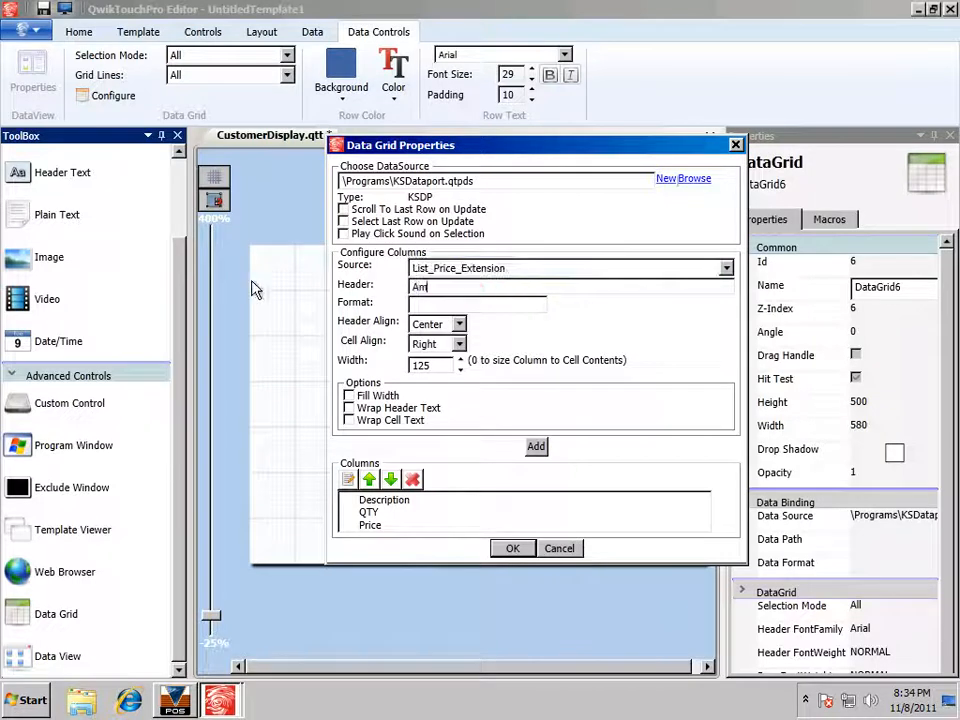
{"action": "type", "text": "ount"}
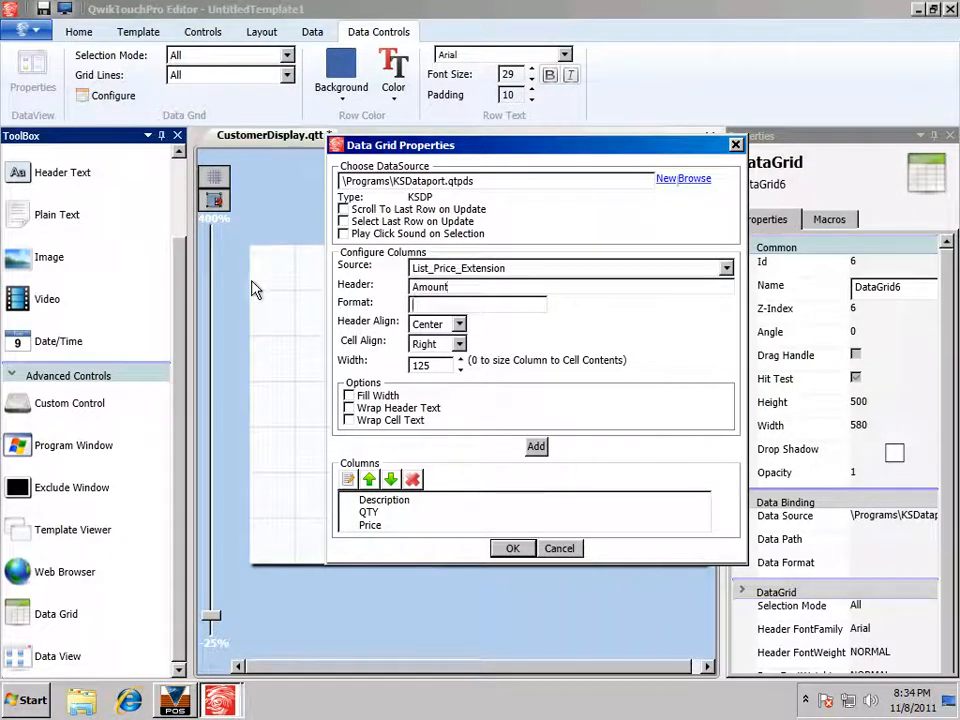
{"action": "type", "text": "{0:c"}
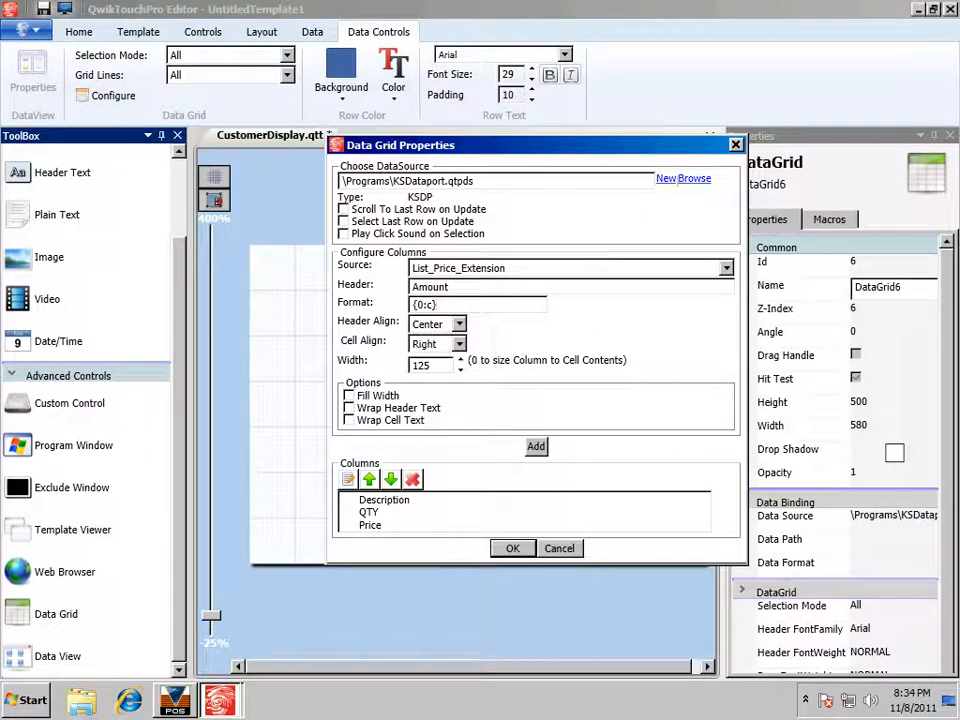
{"action": "left_click", "coordinate": [535, 447]}
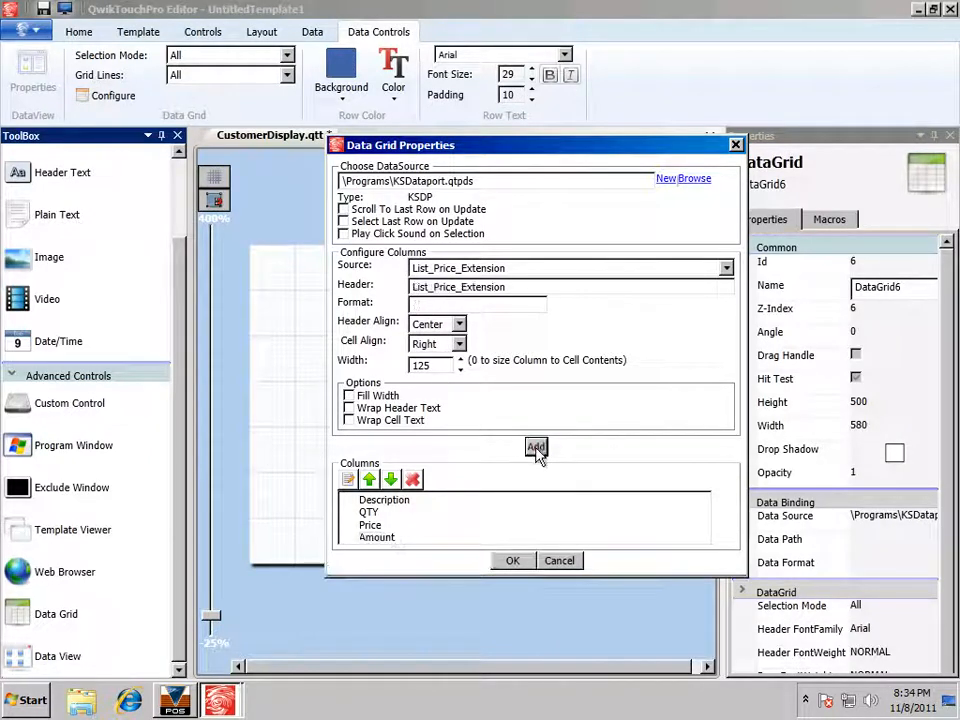
{"action": "left_click", "coordinate": [512, 561]}
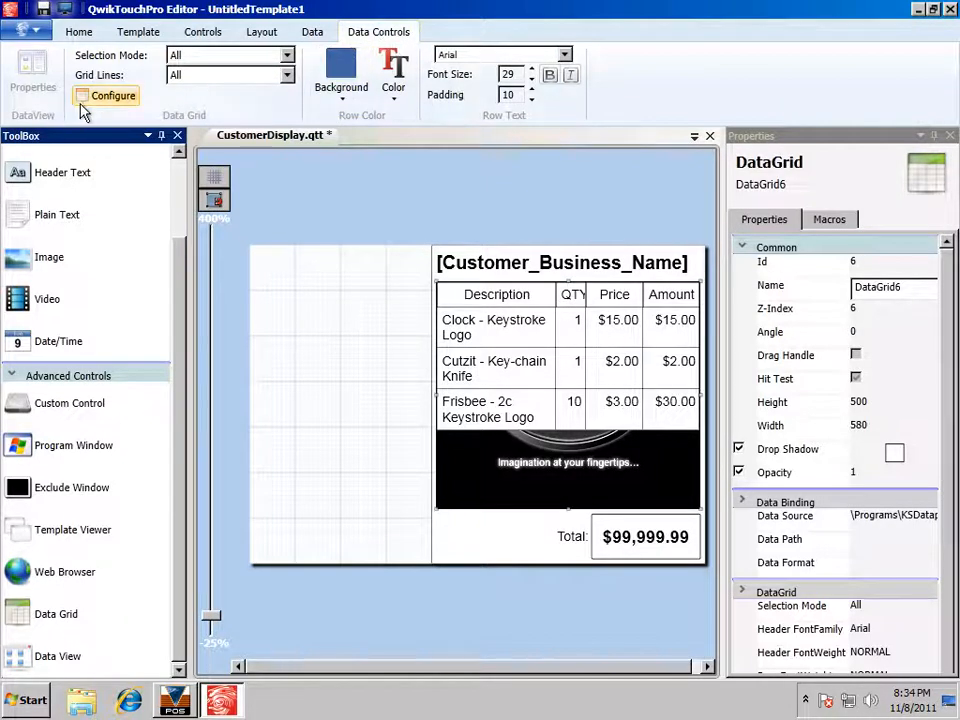
Step: Set the QTY column's width to 75 in the data grid configuration, update the column and accept the grid properties
{"action": "left_click", "coordinate": [106, 98]}
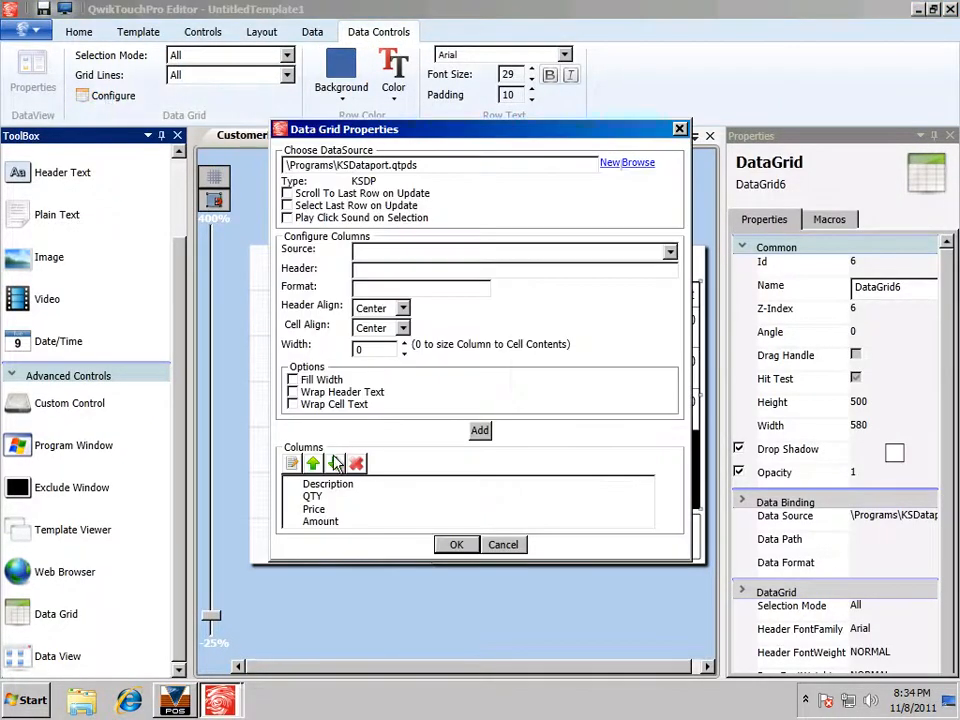
{"action": "left_click", "coordinate": [311, 496]}
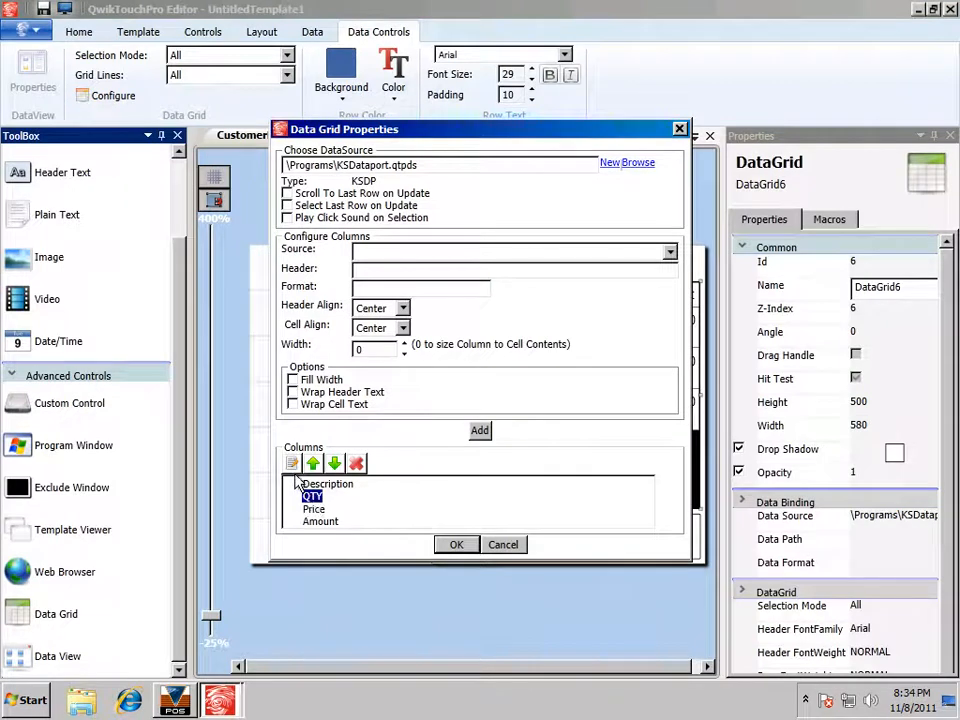
{"action": "left_click", "coordinate": [291, 463]}
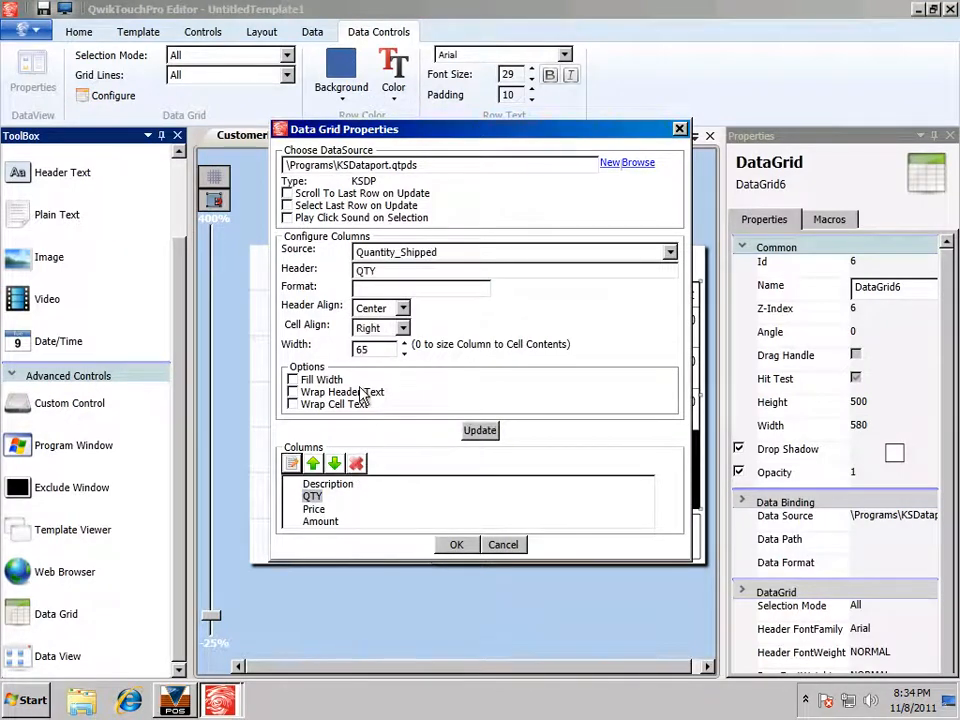
{"action": "left_click_drag", "start_coordinate": [374, 350], "coordinate": [329, 351]}
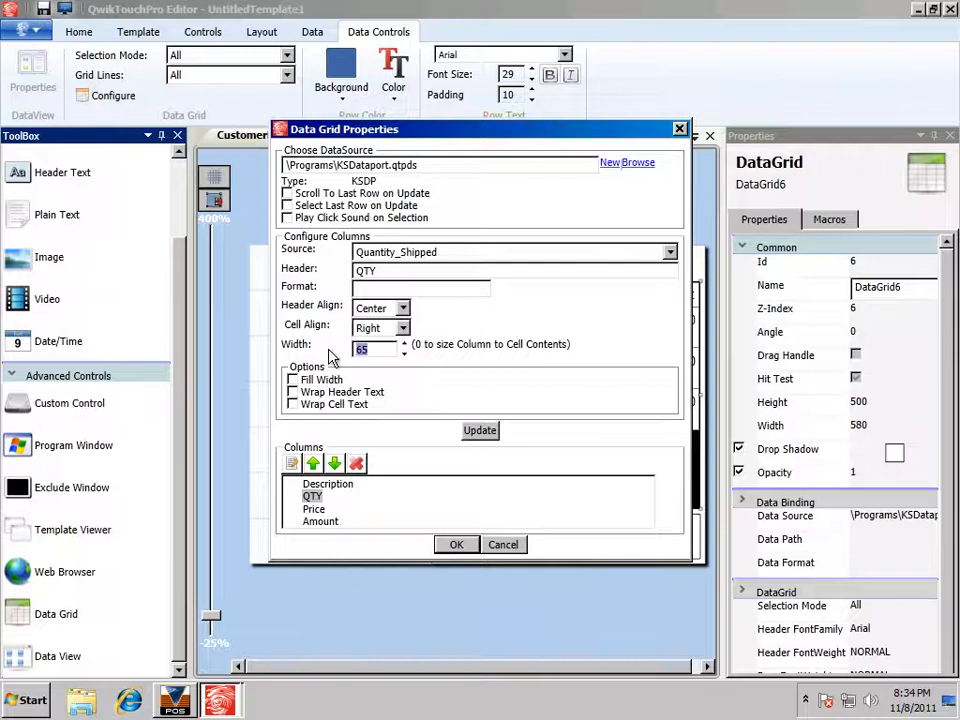
{"action": "type", "text": "75"}
{"action": "left_click", "coordinate": [482, 431]}
{"action": "left_click", "coordinate": [480, 432]}
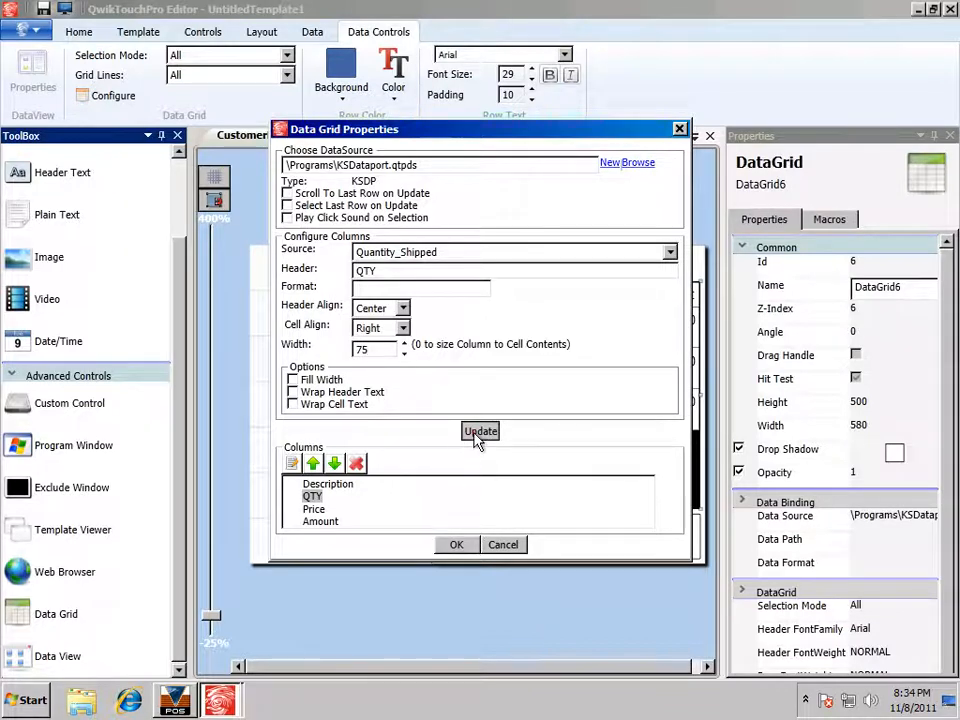
{"action": "left_click", "coordinate": [455, 544]}
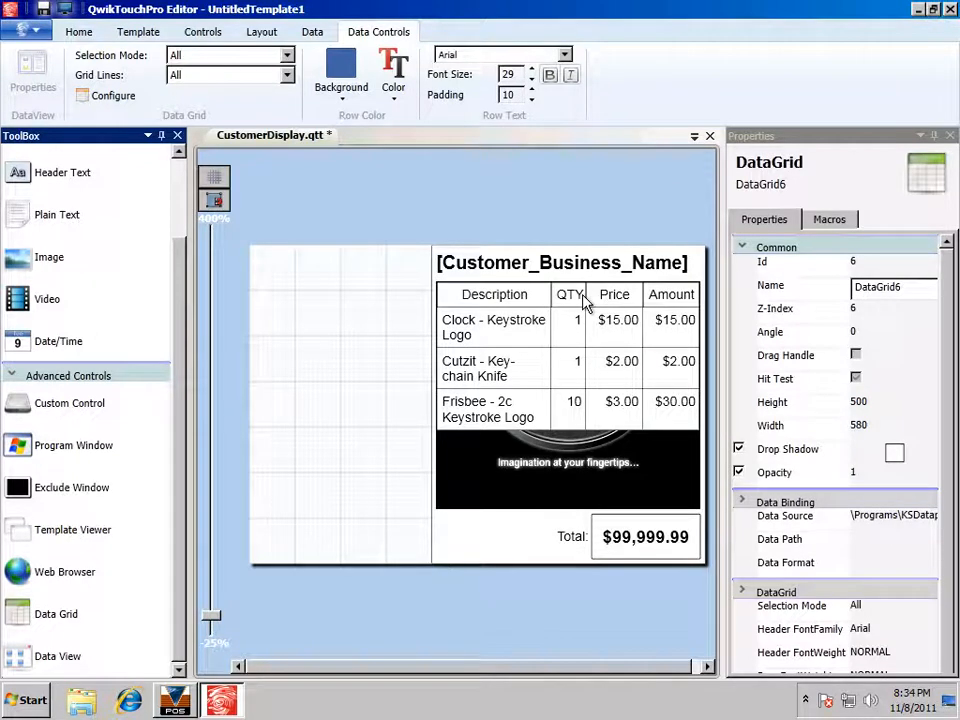
Step: Save the template, launch it as a live customer display, and switch to Keystroke Advanced POS
{"action": "left_click", "coordinate": [45, 9]}
{"action": "left_click", "coordinate": [65, 9]}
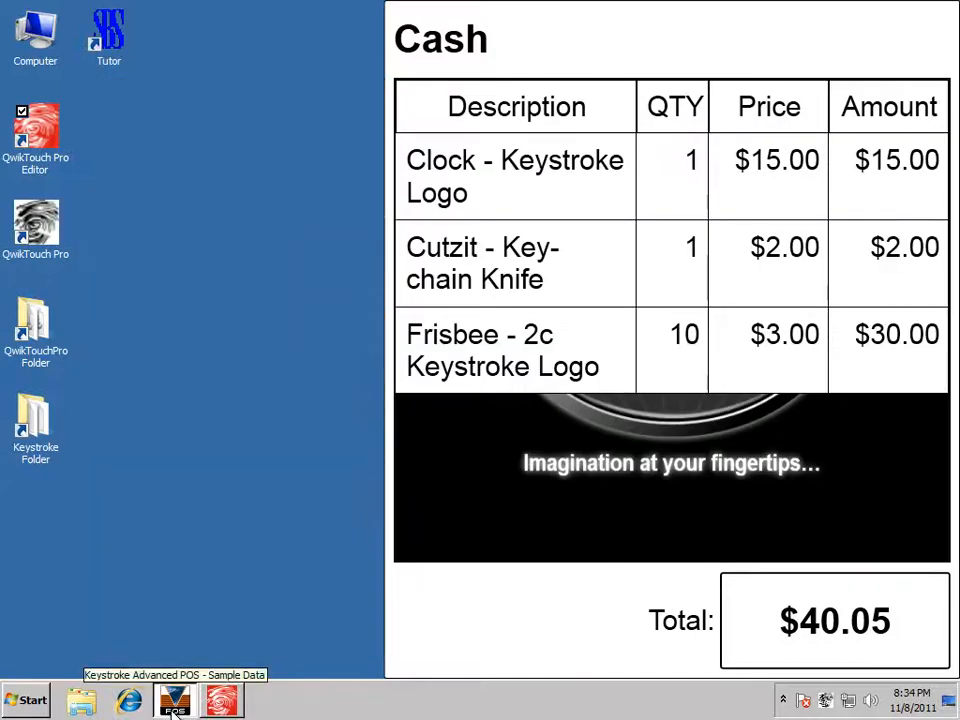
{"action": "left_click", "coordinate": [175, 708]}
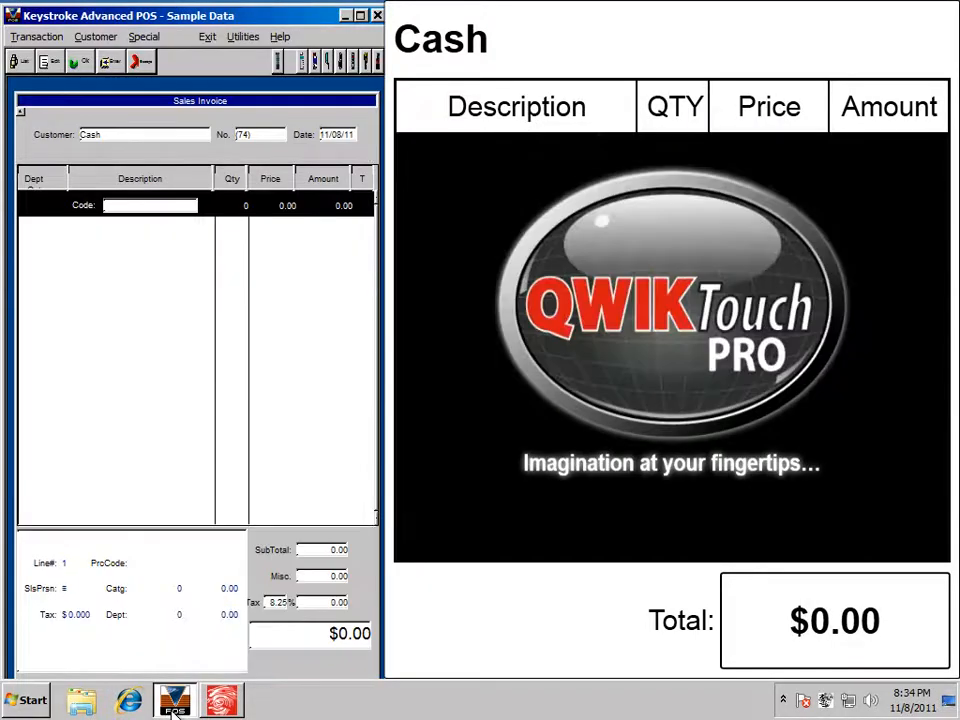
Step: Enter item codes 3, 4, 5, 6 and 7 on the sales invoice, choosing a size and color option for the shirt
{"action": "type", "text": "3"}
{"action": "key", "text": "Return"}
{"action": "type", "text": "4"}
{"action": "key", "text": "Return"}
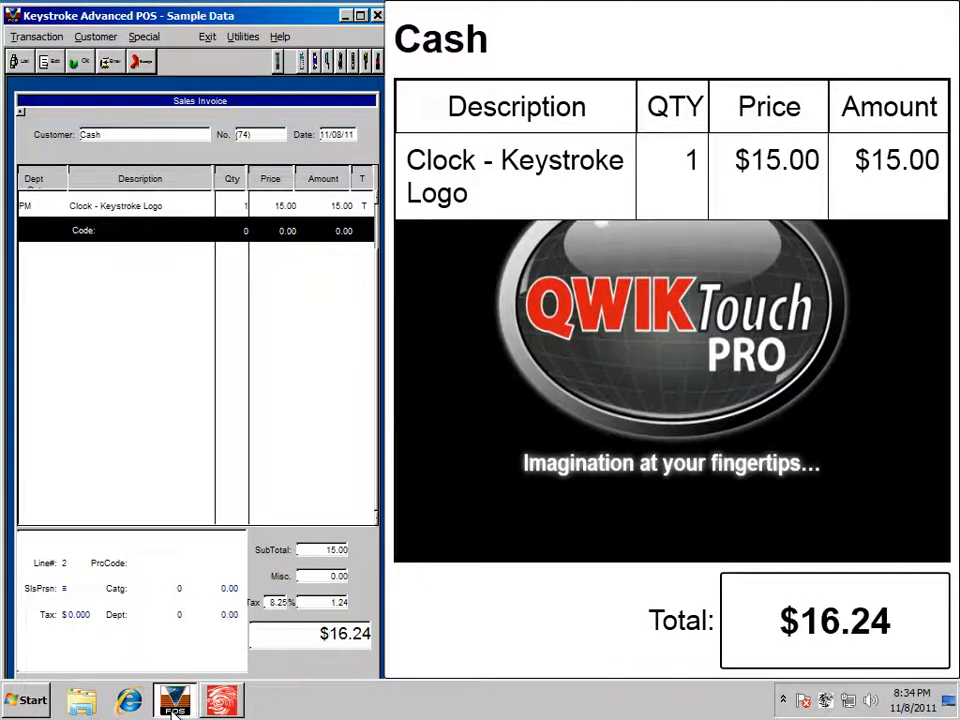
{"action": "type", "text": "5"}
{"action": "key", "text": "Return"}
{"action": "type", "text": "6"}
{"action": "key", "text": "Return"}
{"action": "type", "text": "7"}
{"action": "key", "text": "Return"}
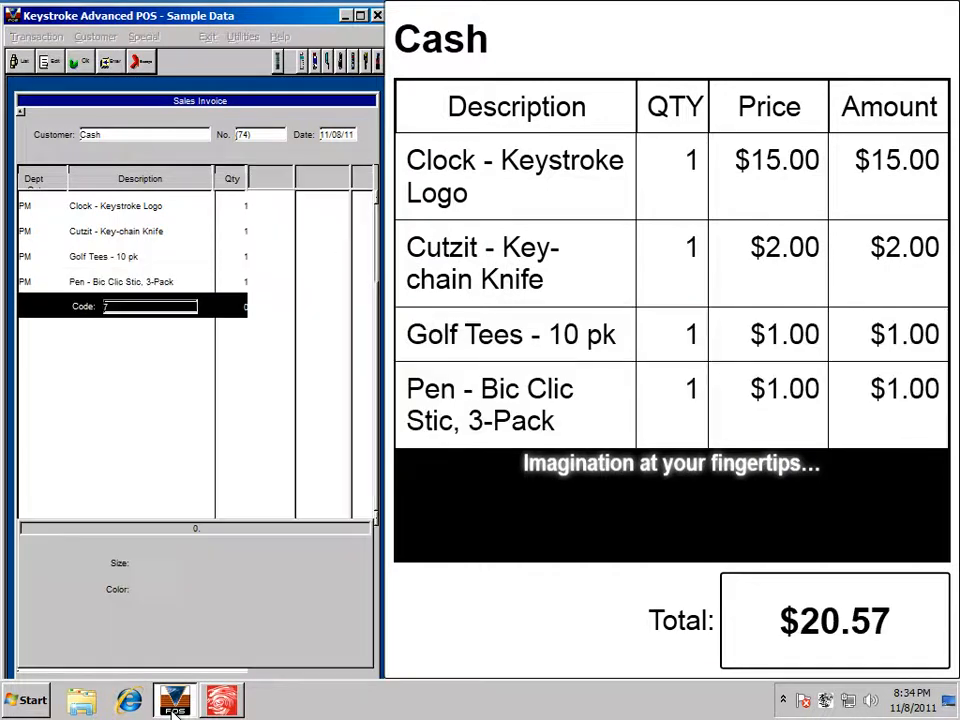
{"action": "key", "text": "Right"}
{"action": "key", "text": "Return"}
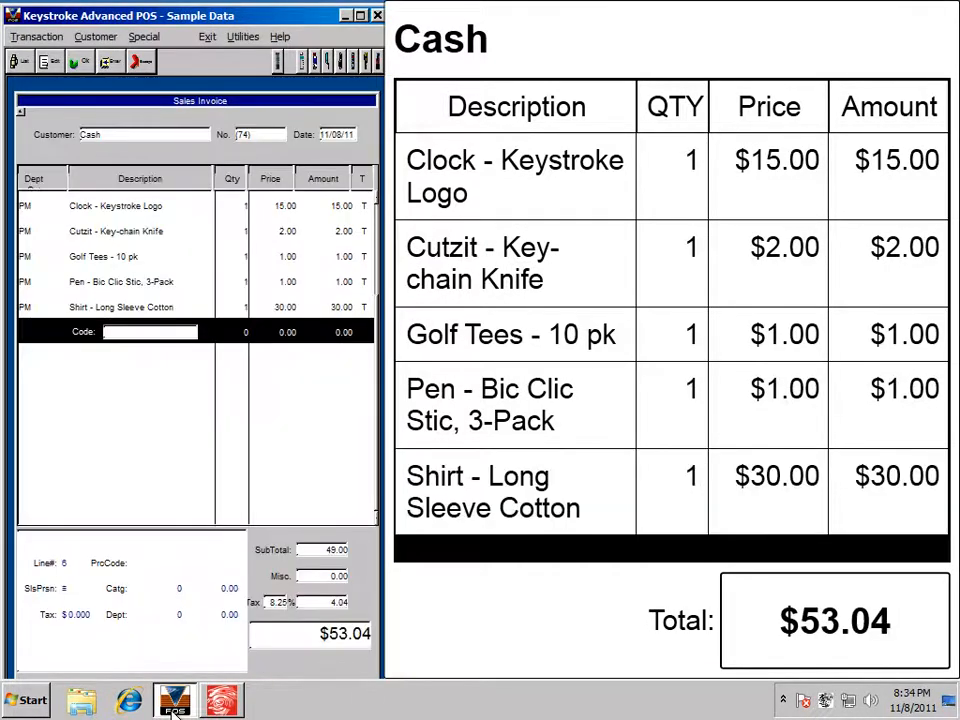
Step: Exit the running QwikTouch Pro customer display and switch back to QwikTouchPro Editor
{"action": "right_click", "coordinate": [828, 703]}
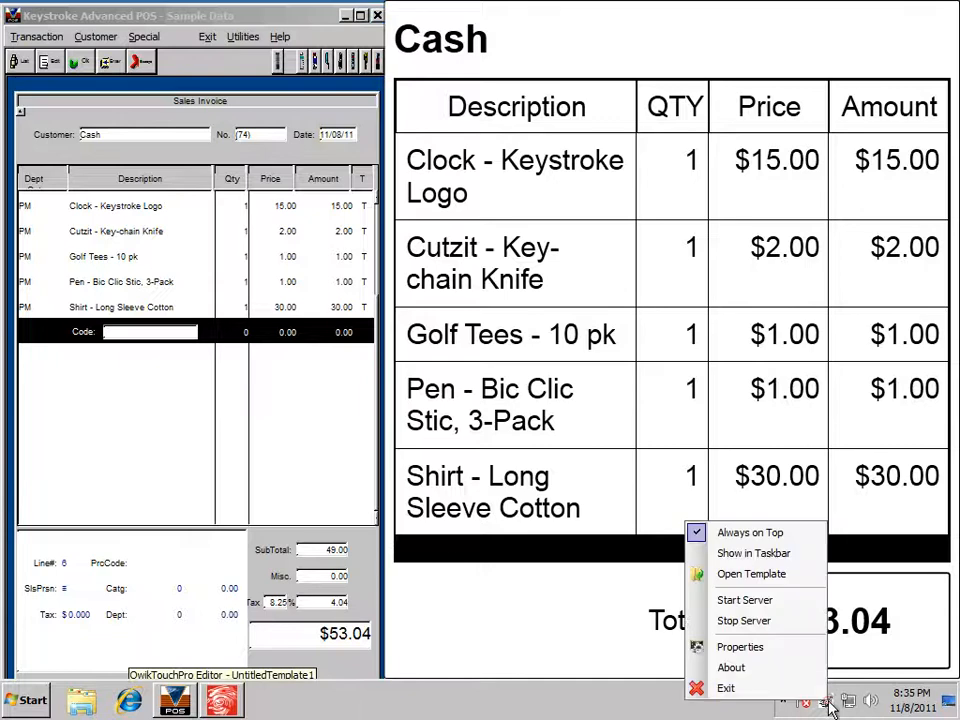
{"action": "left_click", "coordinate": [725, 688]}
{"action": "left_click", "coordinate": [224, 700]}
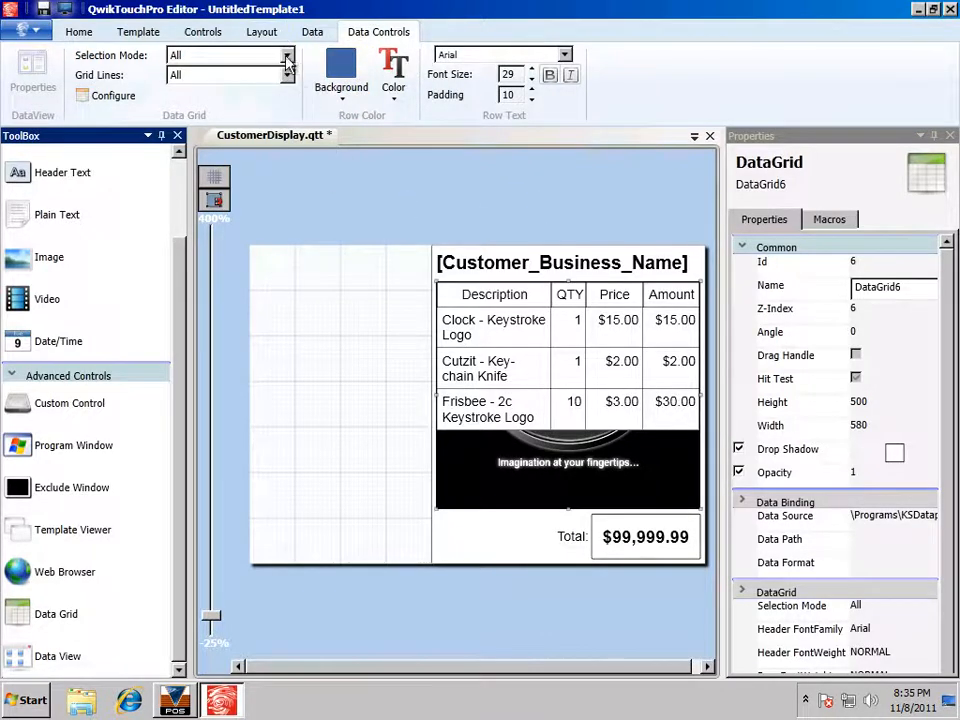
Step: Set the background color of the data grid's header row to medium blue #FF769DEB
{"action": "left_click", "coordinate": [215, 55]}
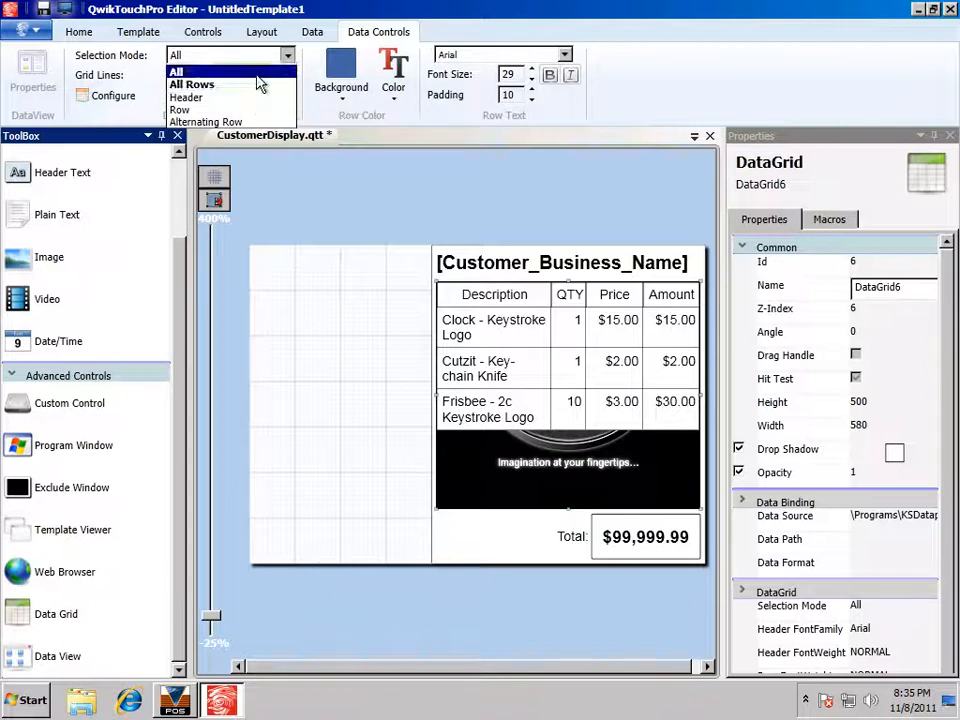
{"action": "left_click", "coordinate": [200, 97]}
{"action": "left_click", "coordinate": [340, 70]}
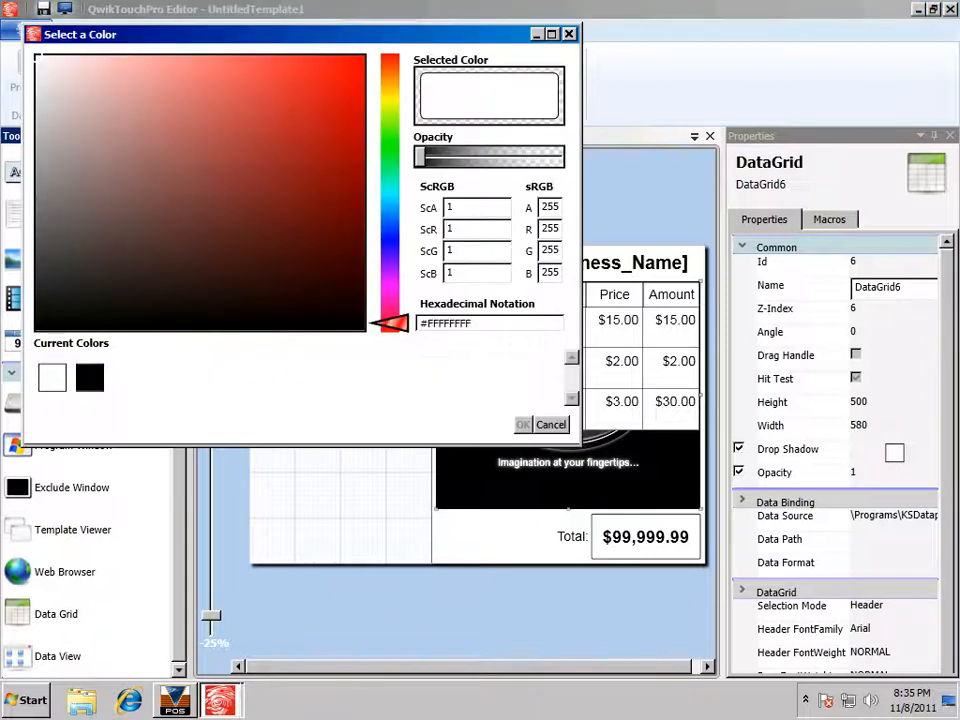
{"action": "left_click_drag", "start_coordinate": [392, 324], "coordinate": [397, 226]}
{"action": "left_click", "coordinate": [199, 75]}
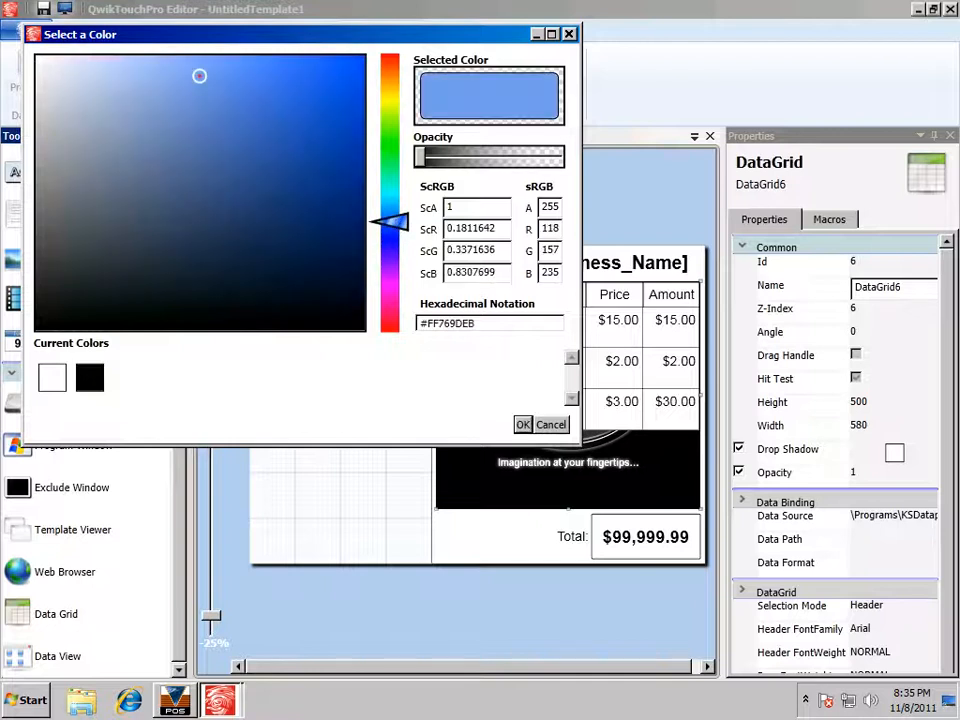
{"action": "left_click", "coordinate": [523, 424]}
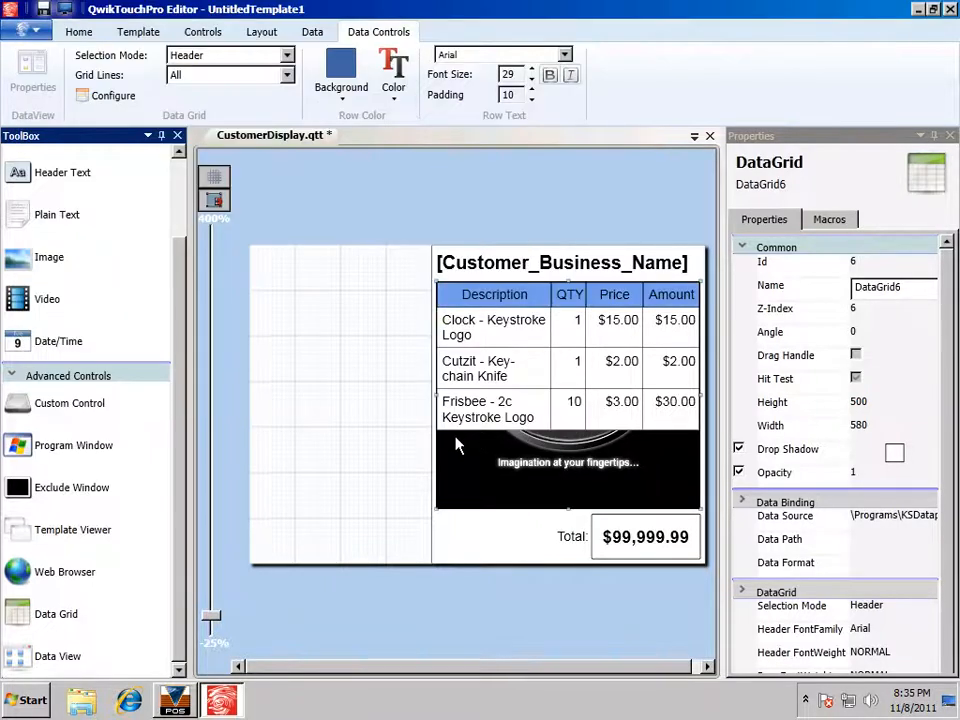
Step: Make the data grid's header text white and bold
{"action": "left_click", "coordinate": [394, 73]}
{"action": "left_click", "coordinate": [74, 400]}
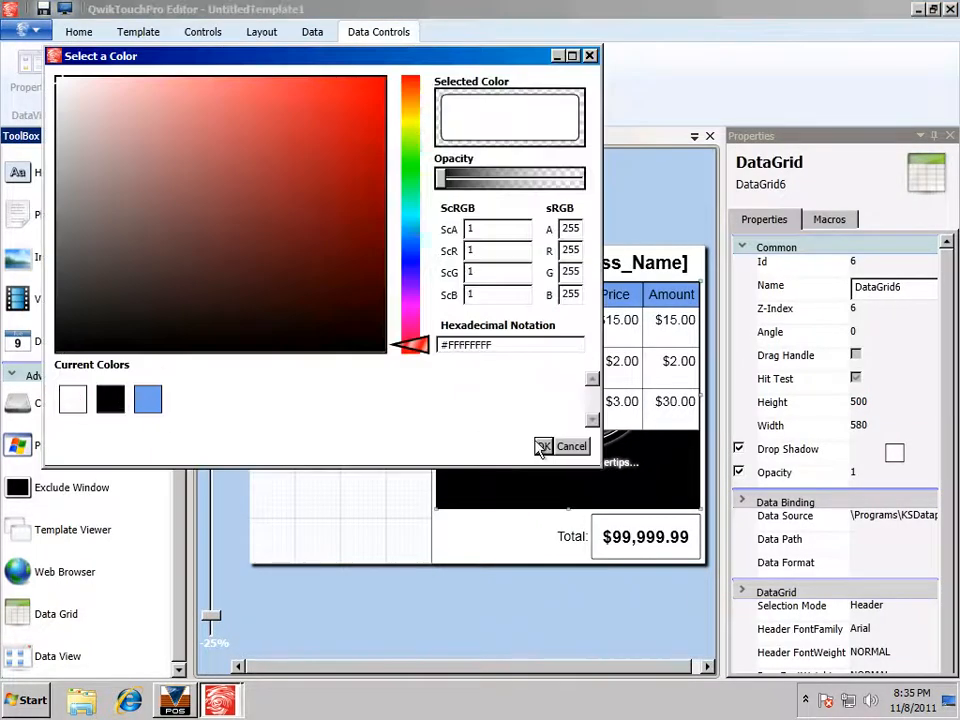
{"action": "left_click", "coordinate": [541, 447]}
{"action": "left_click", "coordinate": [549, 75]}
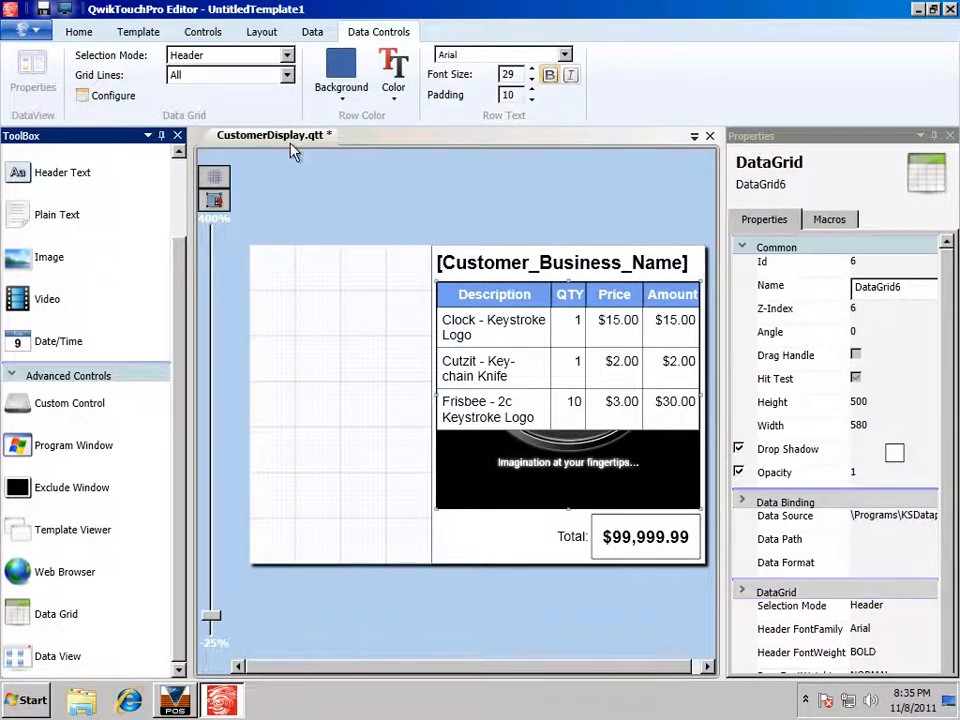
Step: Give the data grid's alternating rows a light gray background
{"action": "left_click", "coordinate": [287, 55]}
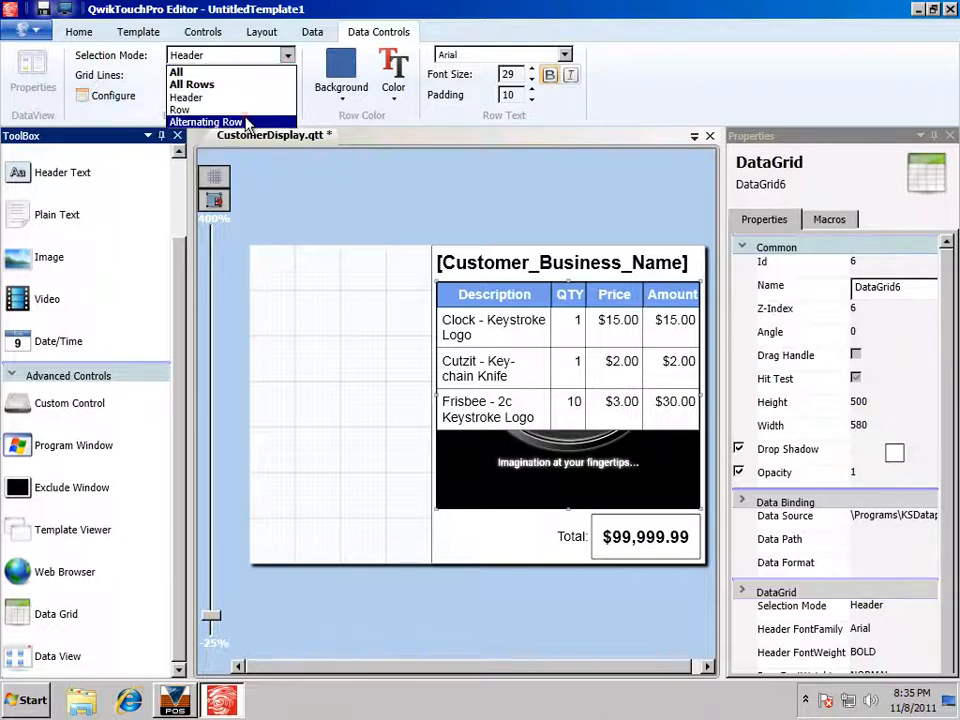
{"action": "left_click", "coordinate": [220, 122]}
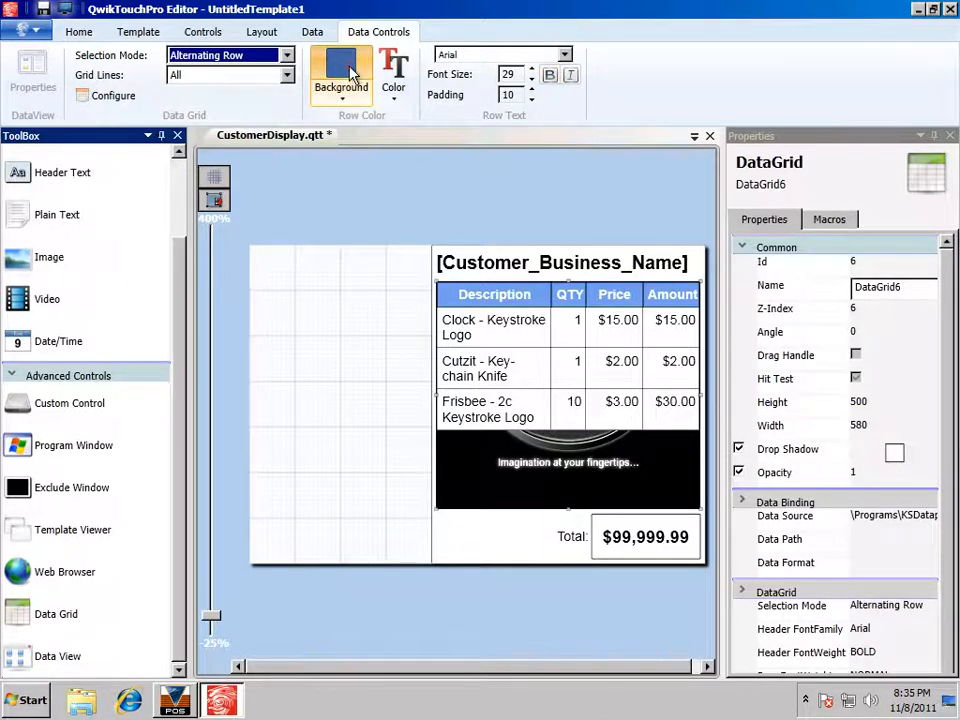
{"action": "left_click", "coordinate": [338, 66]}
{"action": "left_click", "coordinate": [78, 148]}
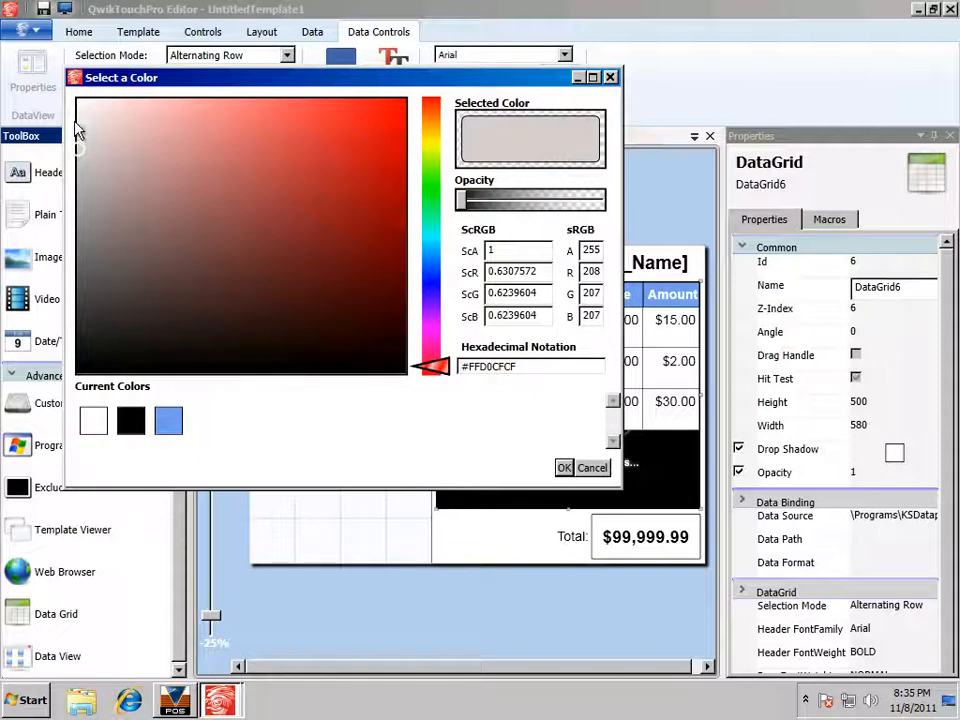
{"action": "left_click", "coordinate": [78, 118]}
{"action": "left_click", "coordinate": [564, 468]}
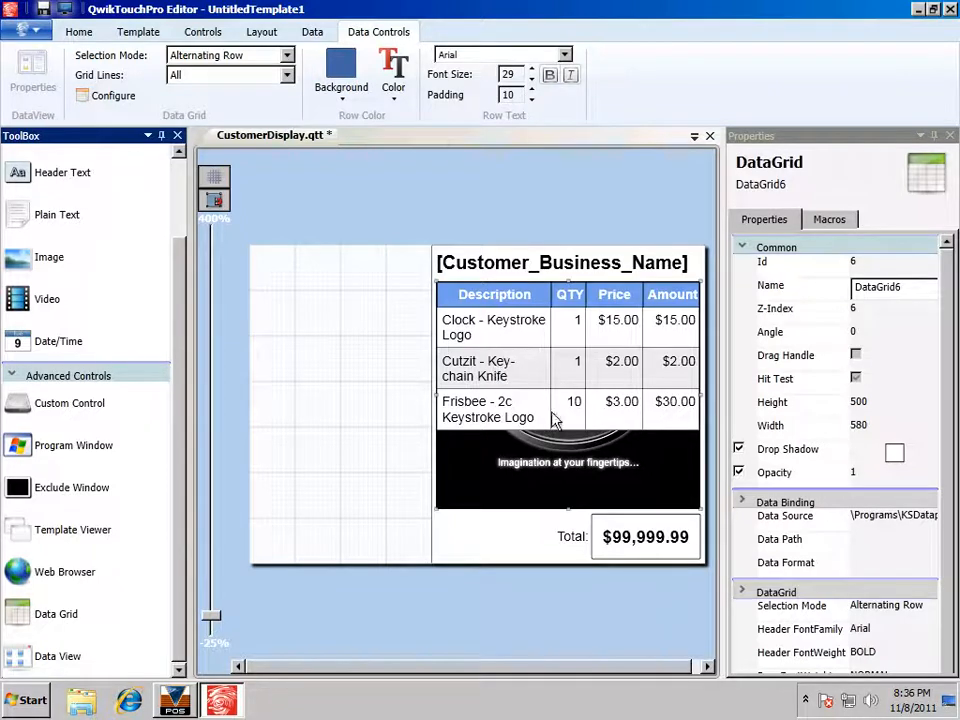
Step: Try the data grid without grid lines, and set its grid lines to Horizontal
{"action": "left_click", "coordinate": [224, 57]}
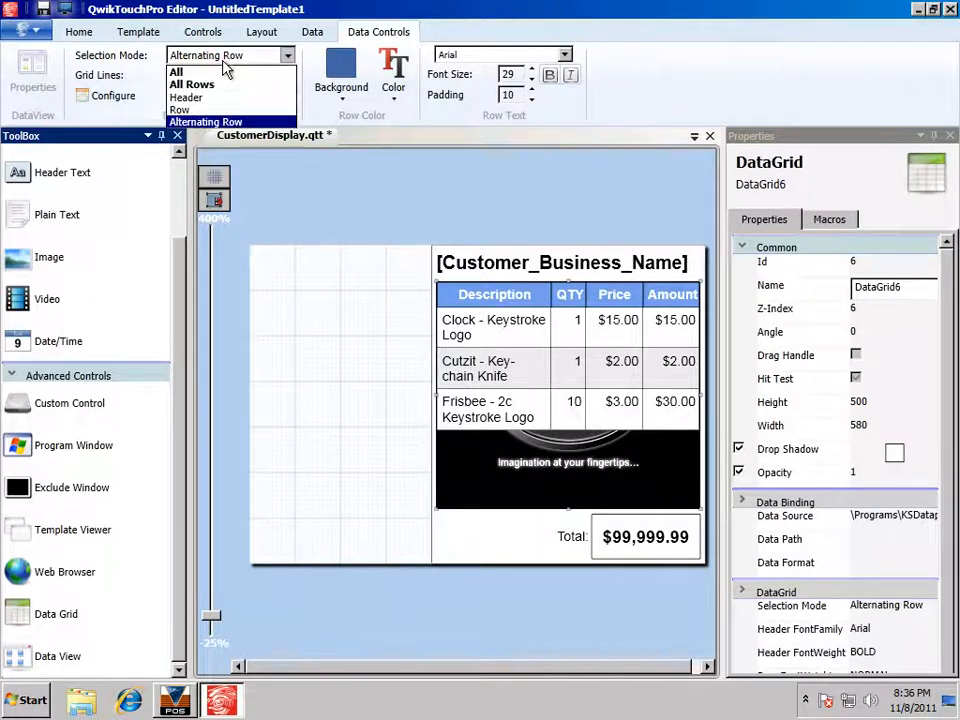
{"action": "left_click", "coordinate": [232, 57]}
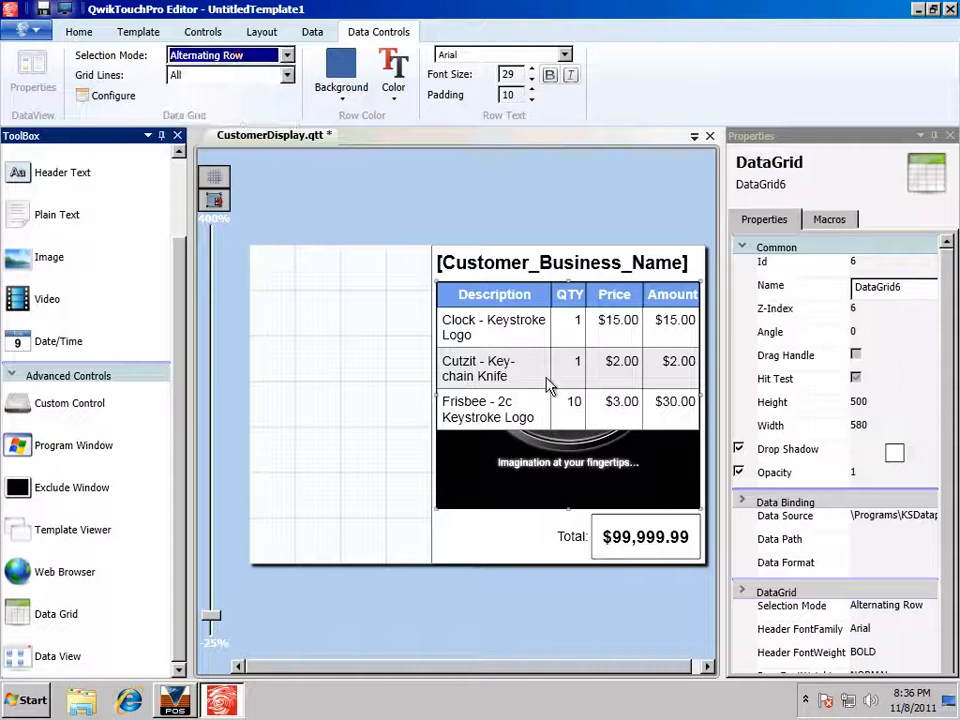
{"action": "left_click", "coordinate": [215, 78]}
{"action": "left_click", "coordinate": [224, 102]}
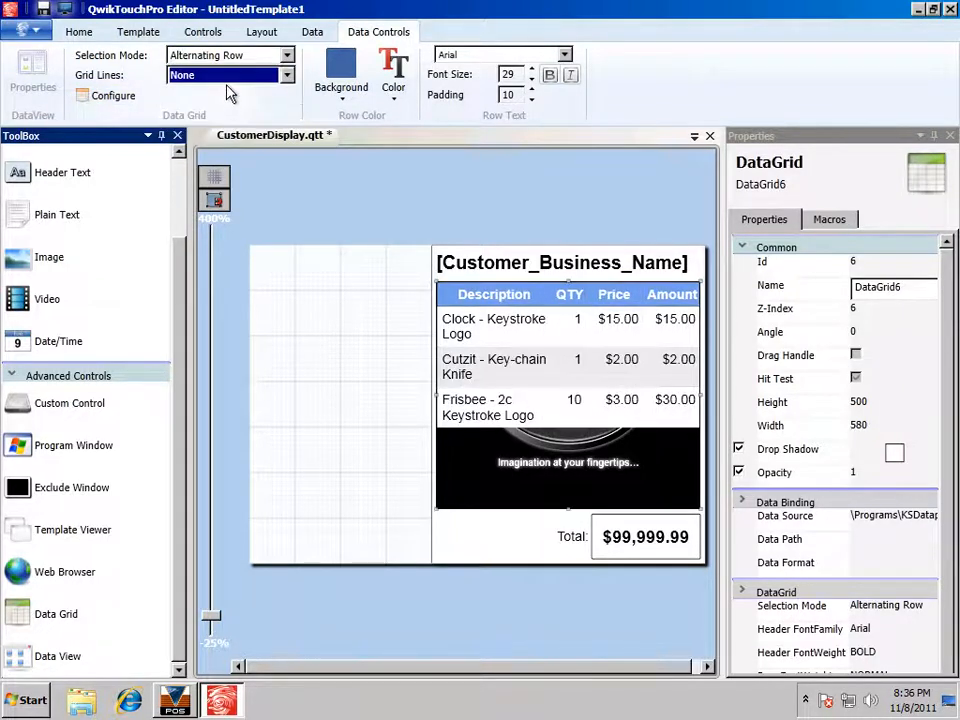
{"action": "left_click", "coordinate": [229, 84]}
{"action": "left_click", "coordinate": [216, 118]}
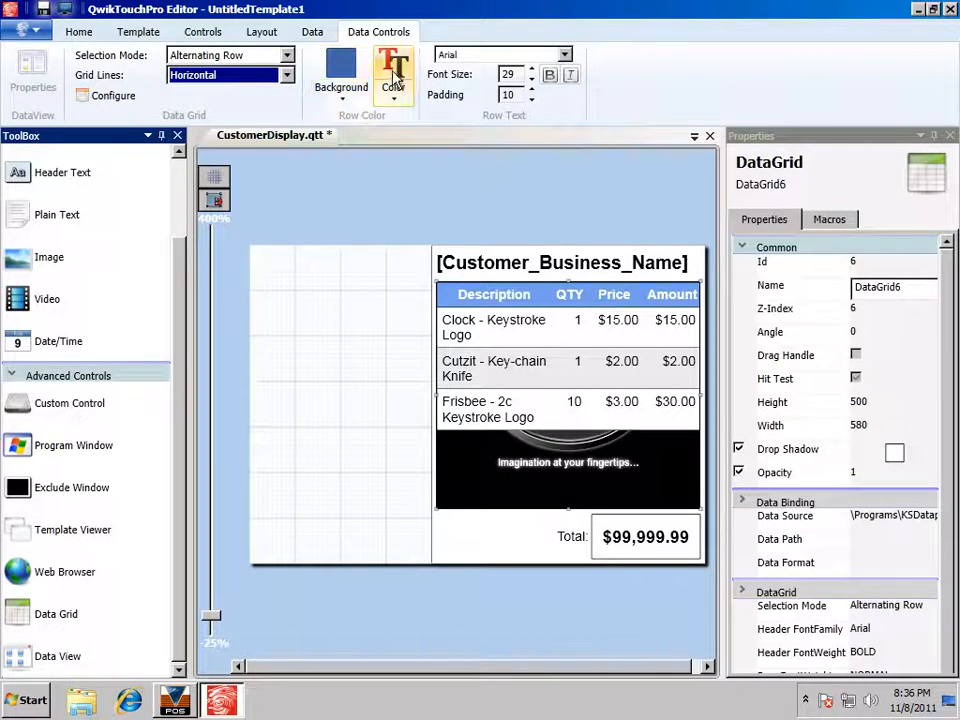
Step: Set the font size to 19 for all parts of the data grid, header included
{"action": "left_click", "coordinate": [446, 57]}
{"action": "left_click", "coordinate": [449, 60]}
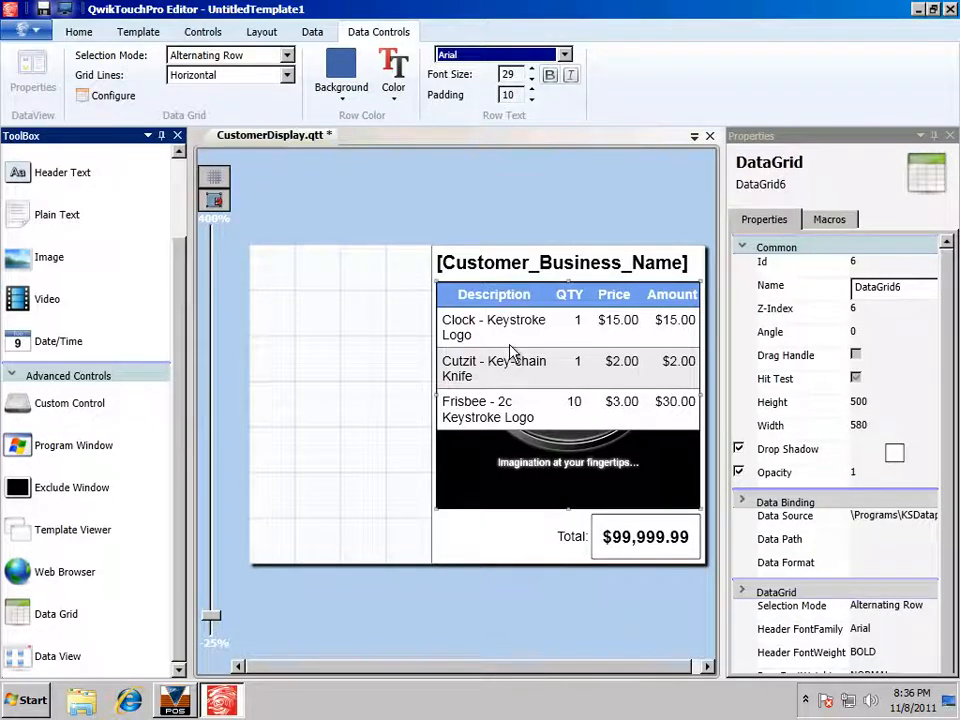
{"action": "left_click", "coordinate": [228, 55]}
{"action": "left_click", "coordinate": [220, 78]}
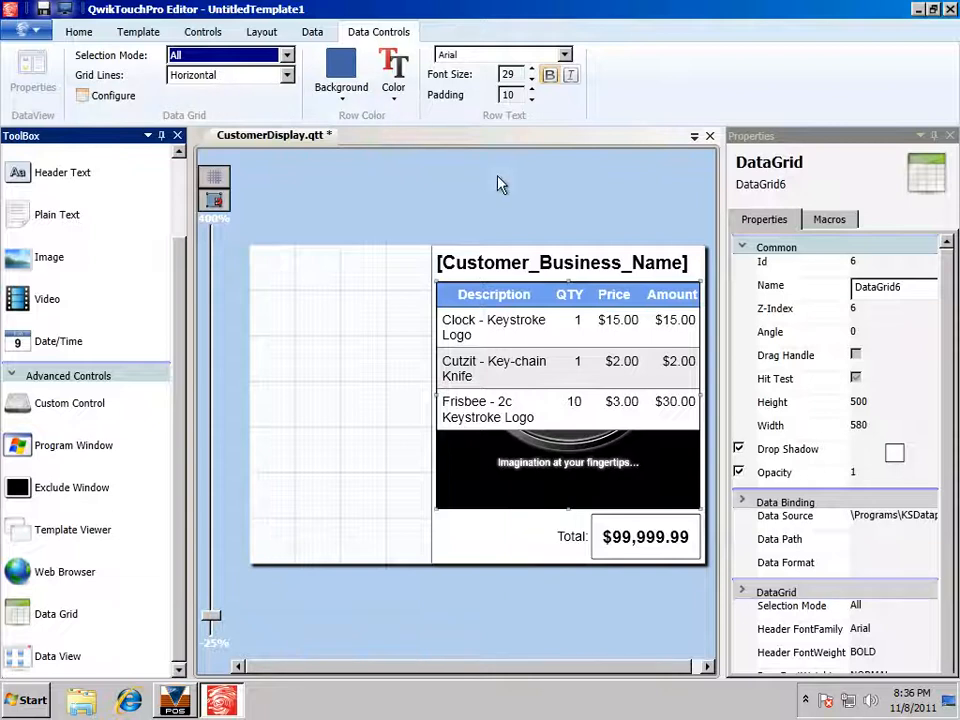
{"action": "left_click", "coordinate": [532, 79]}
{"action": "left_click", "coordinate": [532, 79]}
{"action": "left_click", "coordinate": [532, 79]}
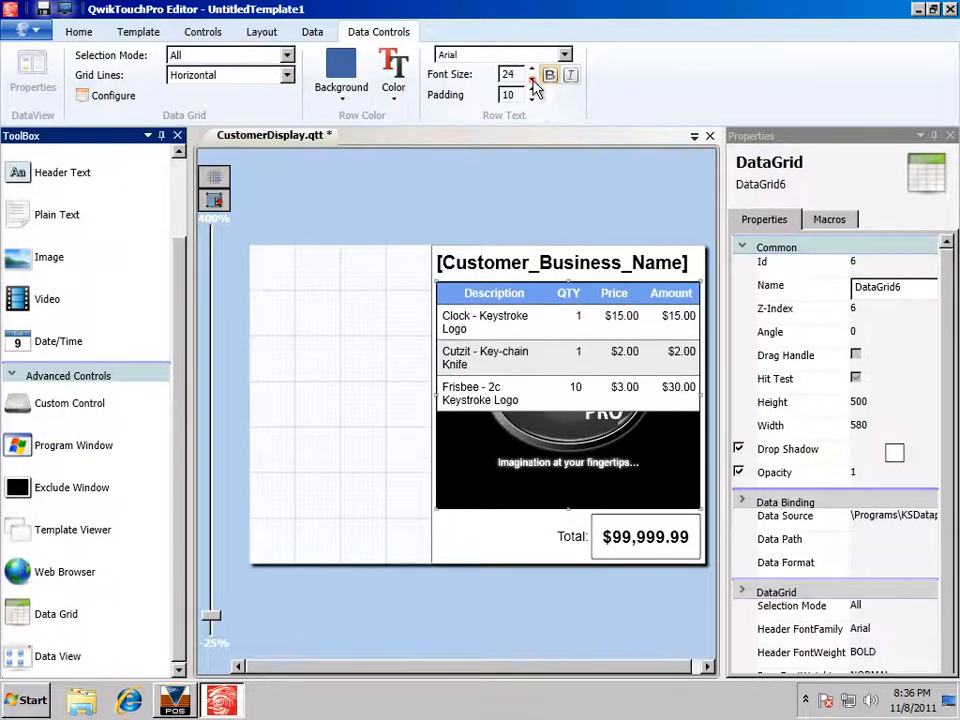
{"action": "left_click", "coordinate": [532, 79]}
{"action": "left_click", "coordinate": [532, 79]}
{"action": "left_click", "coordinate": [532, 79]}
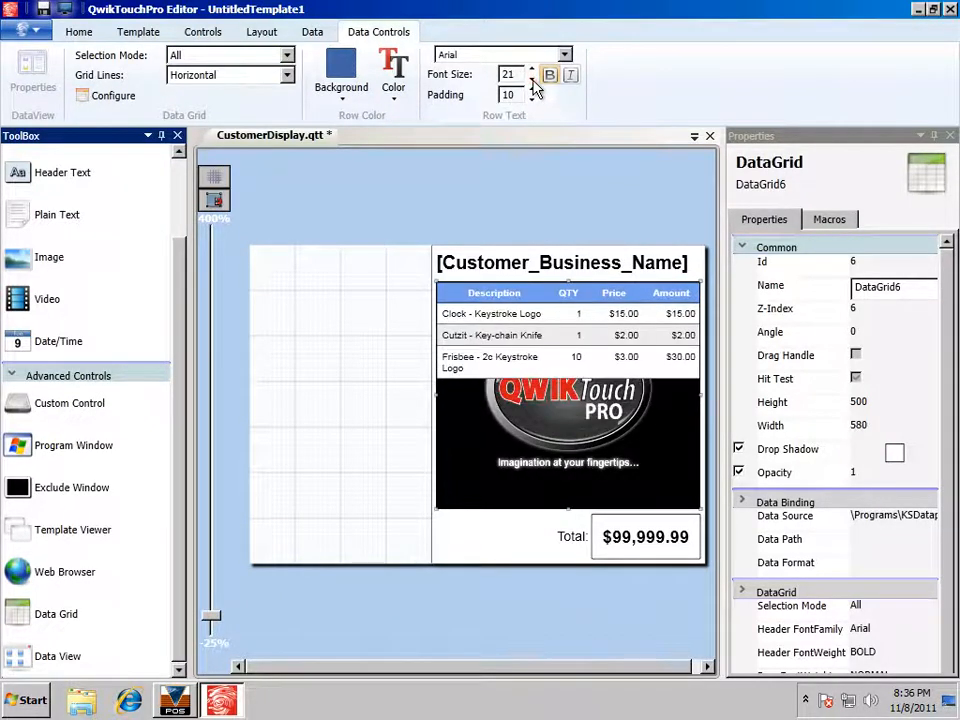
{"action": "left_click", "coordinate": [532, 79]}
{"action": "left_click", "coordinate": [532, 79]}
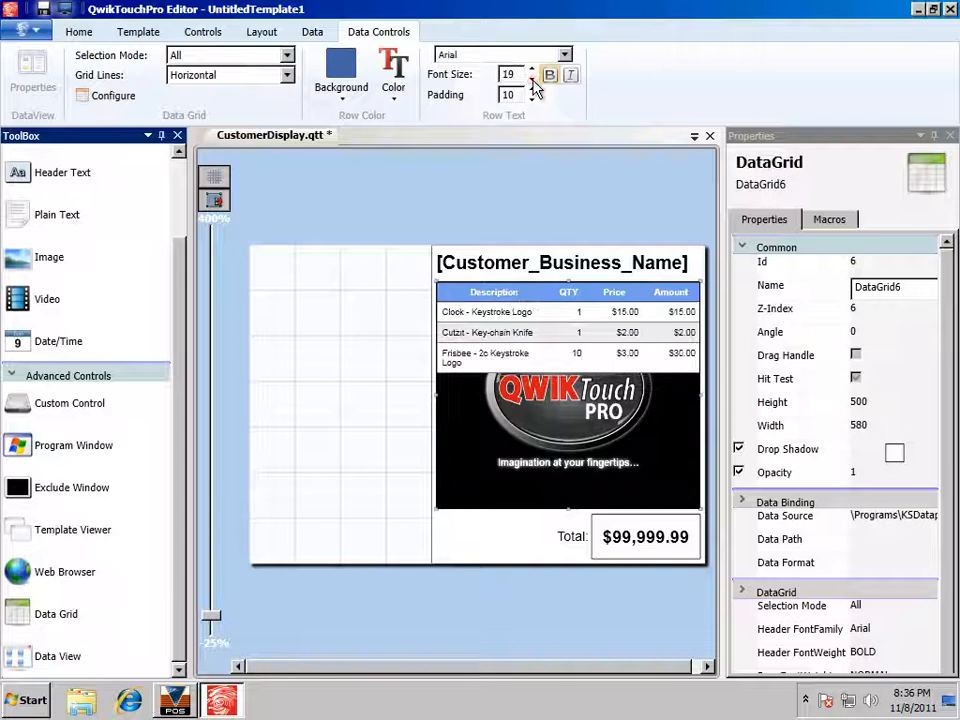
Step: Set the header row's font size to 22 and return the grid's selection mode to All
{"action": "left_click", "coordinate": [215, 58]}
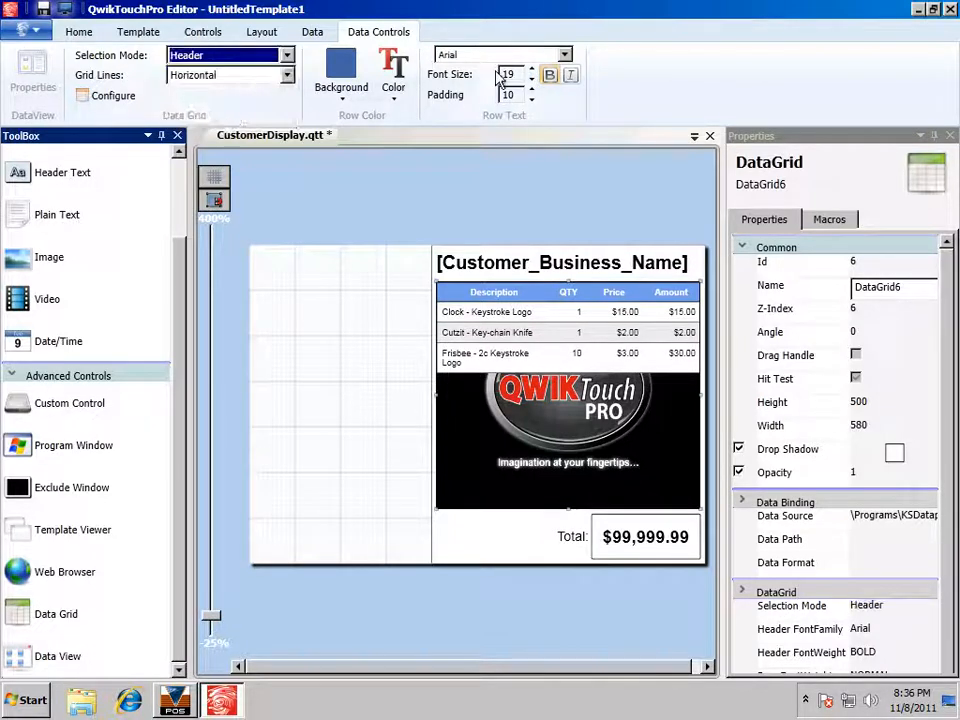
{"action": "left_click", "coordinate": [531, 70]}
{"action": "left_click", "coordinate": [531, 70]}
{"action": "left_click", "coordinate": [531, 70]}
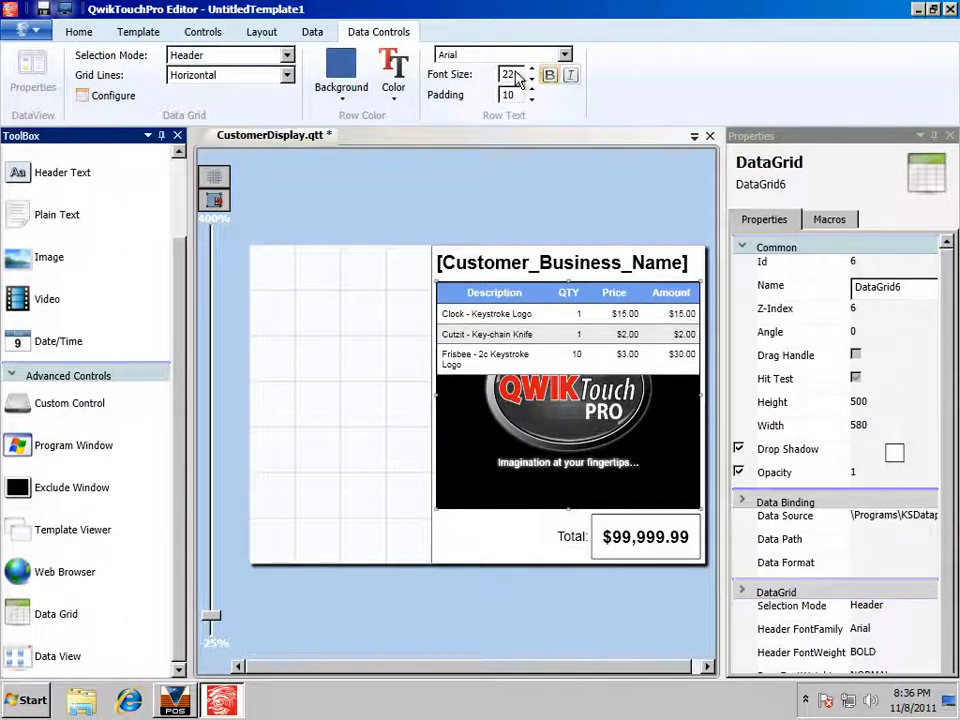
{"action": "left_click", "coordinate": [214, 56]}
{"action": "left_click", "coordinate": [214, 77]}
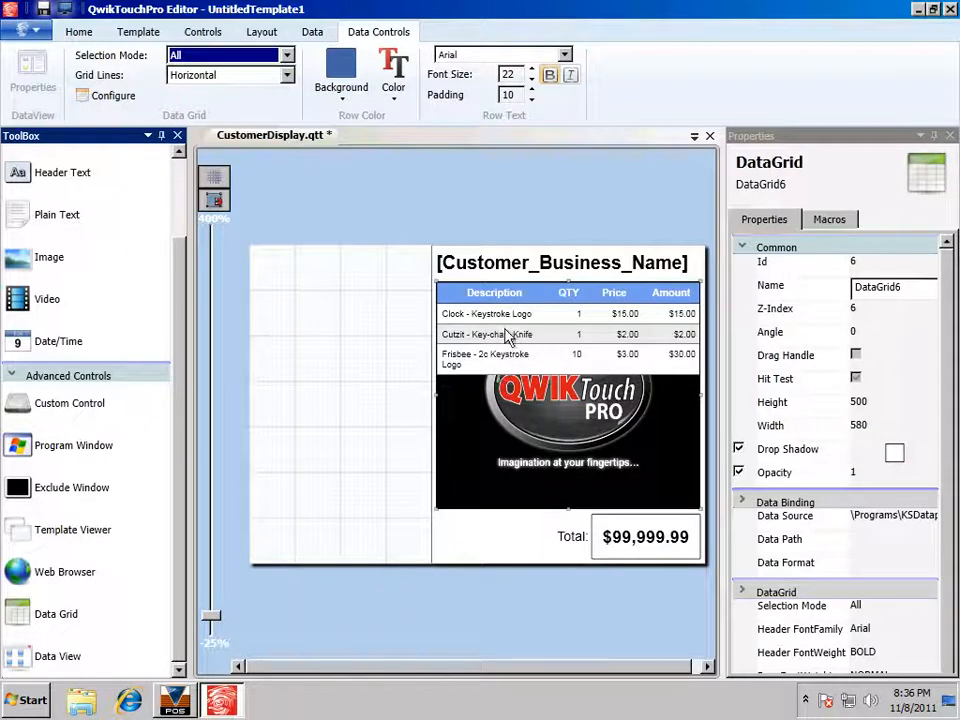
Step: Try the data grid with its text padding reduced to 0
{"action": "left_click", "coordinate": [532, 100]}
{"action": "left_click", "coordinate": [532, 100]}
{"action": "left_click", "coordinate": [532, 100]}
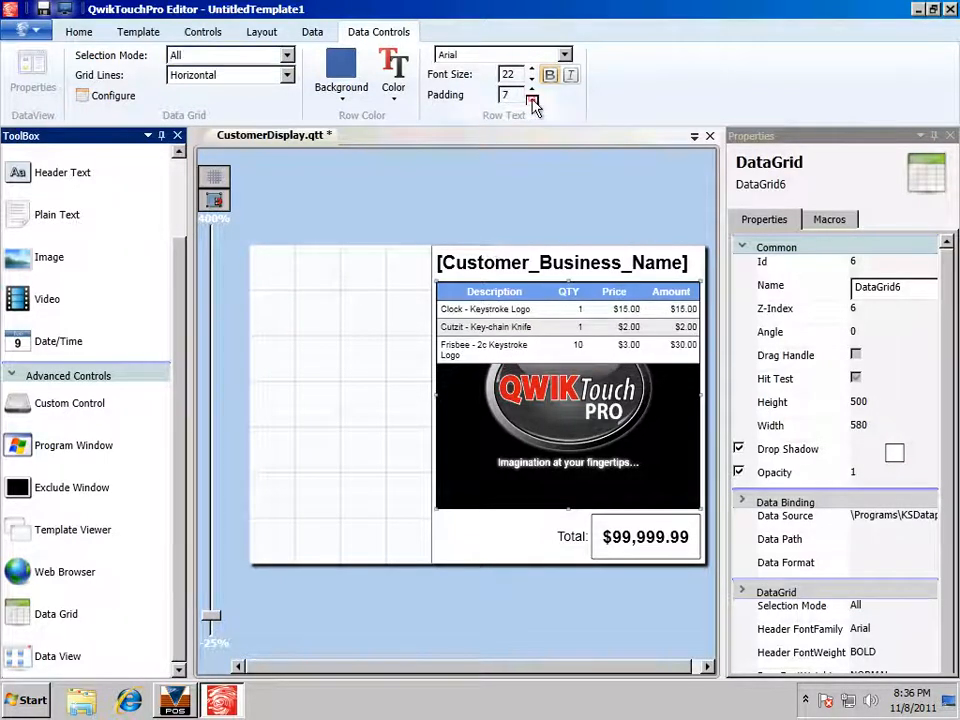
{"action": "left_click", "coordinate": [532, 100]}
{"action": "left_click", "coordinate": [532, 100]}
{"action": "left_click", "coordinate": [532, 100]}
{"action": "left_click", "coordinate": [532, 100]}
{"action": "left_click", "coordinate": [532, 100]}
{"action": "left_click", "coordinate": [532, 100]}
{"action": "left_click", "coordinate": [532, 100]}
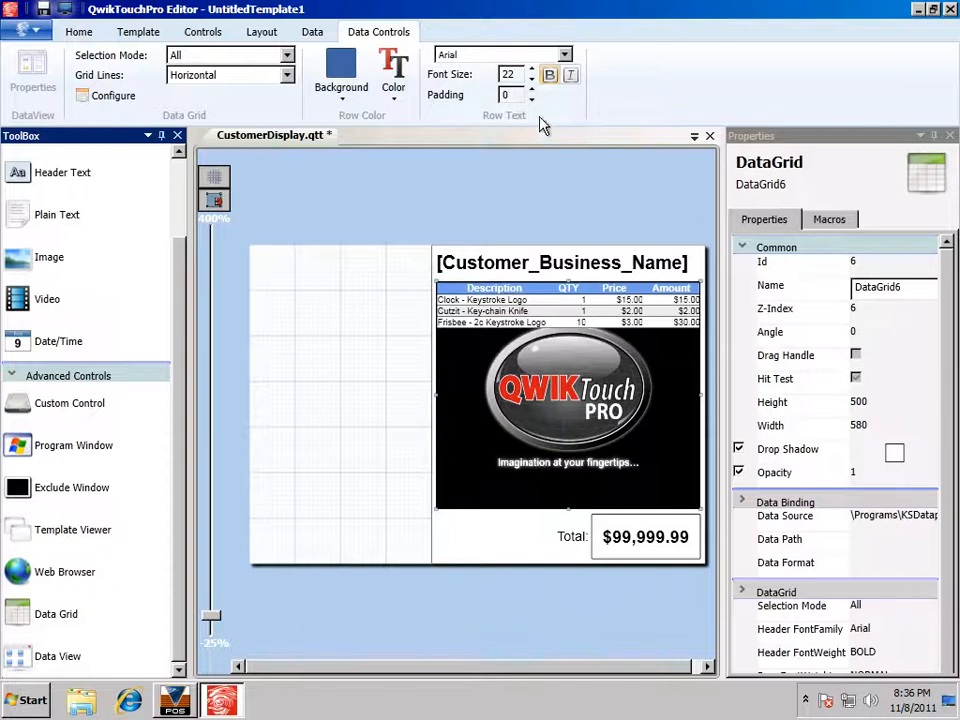
Step: Increase the data grid's text padding again to restore space around the header and row text
{"action": "left_click_drag", "start_coordinate": [532, 89], "coordinate": [532, 100]}
{"action": "left_click", "coordinate": [532, 100]}
{"action": "left_click", "coordinate": [532, 100]}
{"action": "left_click", "coordinate": [532, 100]}
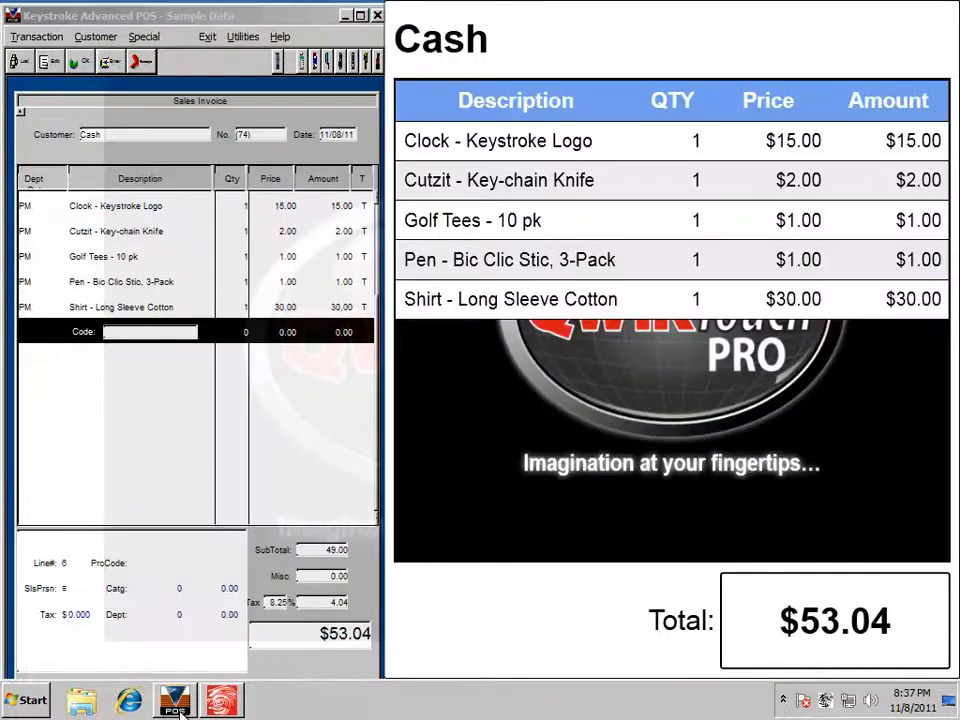
Step: In Keystroke POS, clear the open sales invoice and ring up one Keystroke clock, one Cutzit knife, one Golf Tees pack and 10 Keystroke frisbees
{"action": "left_click", "coordinate": [180, 713]}
{"action": "key", "text": "Escape"}
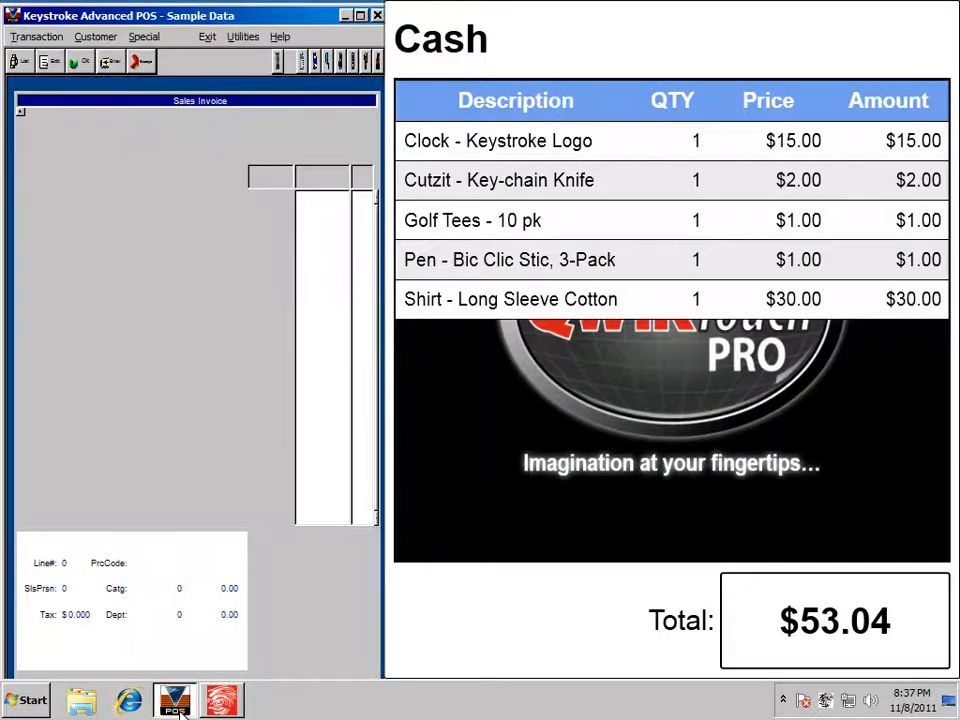
{"action": "type", "text": "1"}
{"action": "key", "text": "Return"}
{"action": "type", "text": "4"}
{"action": "key", "text": "Return"}
{"action": "type", "text": "5"}
{"action": "key", "text": "Return"}
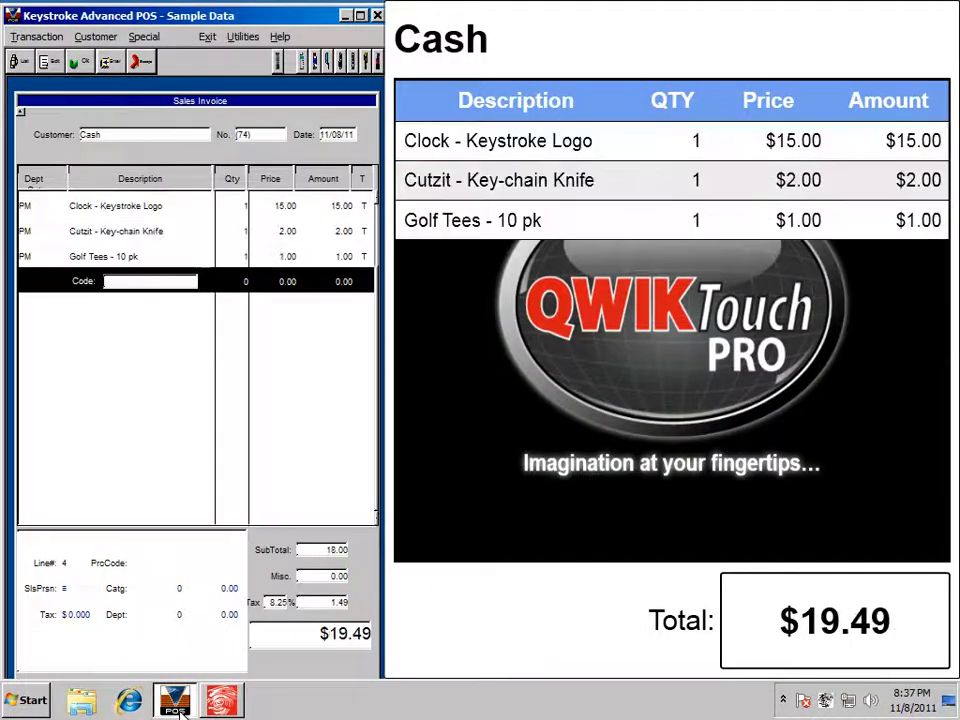
{"action": "type", "text": "10*5"}
{"action": "key", "text": "Return"}
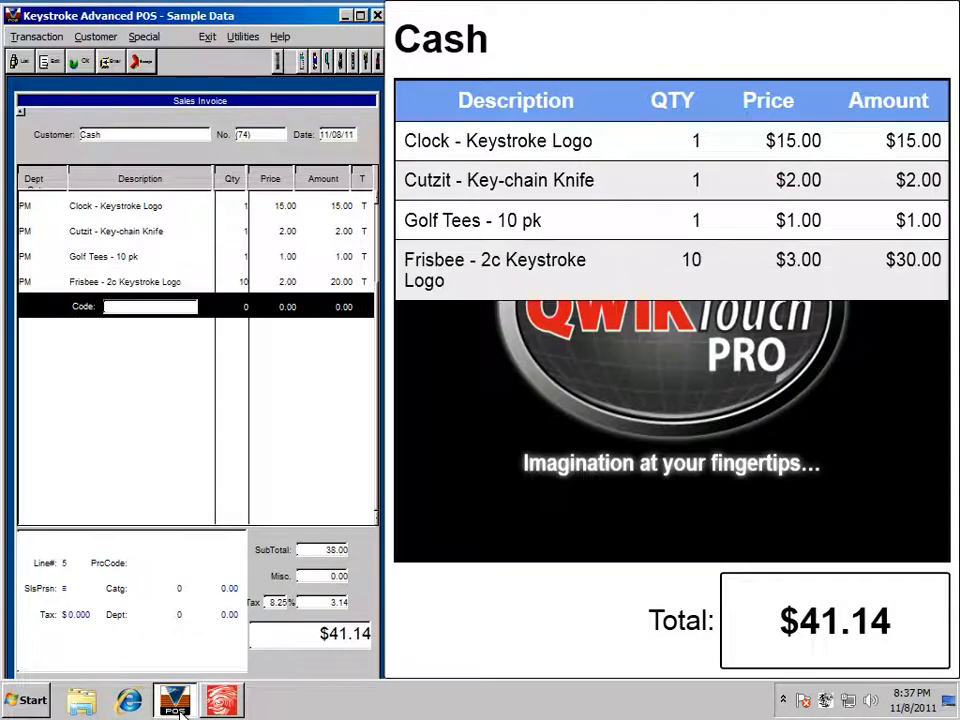